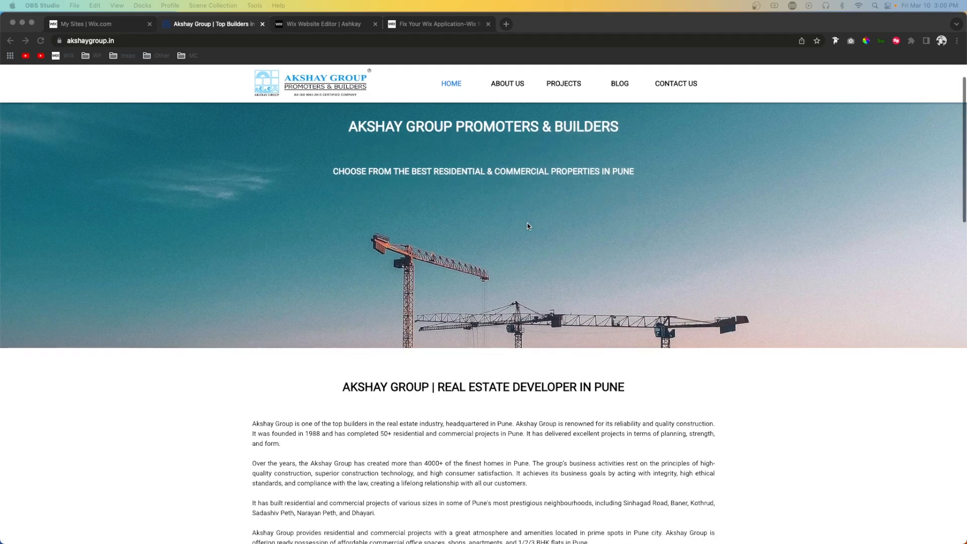
- Look through the existing Akshay Group homepage, from the hero banner down to the upcoming projects and footer
scroll(855, 289, "down", 9)
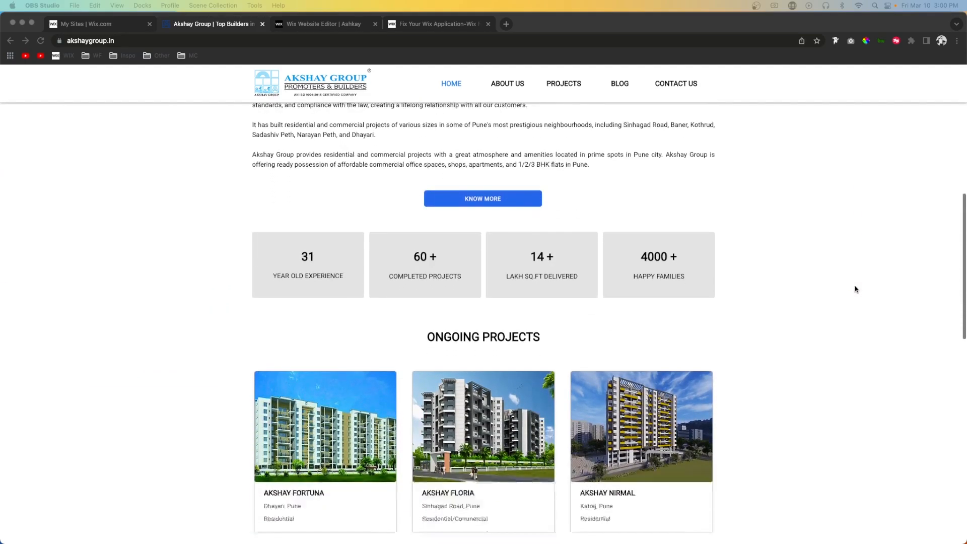
scroll(855, 289, "down", 6)
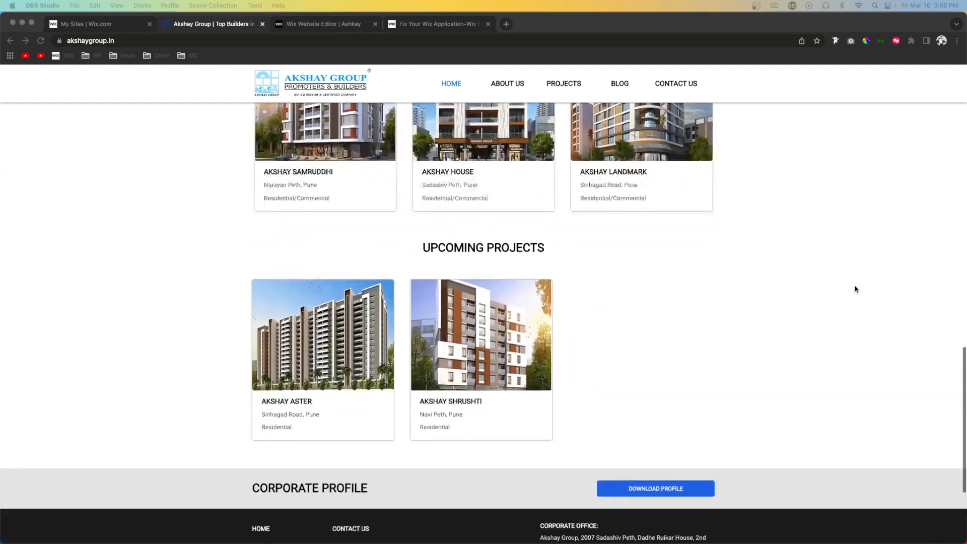
scroll(855, 289, "up", 5)
scroll(855, 289, "up", 15)
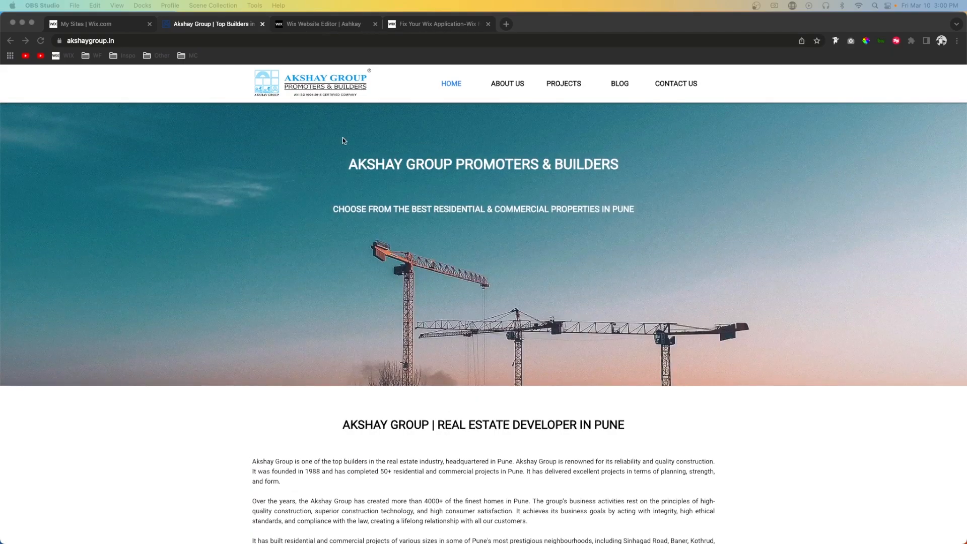
- Switch to the Wix editor preview and review the redesigned homepage from the crane illustration down to the closing call-to-action
left_click(332, 19)
left_click(312, 22)
scroll(868, 220, "down", 5)
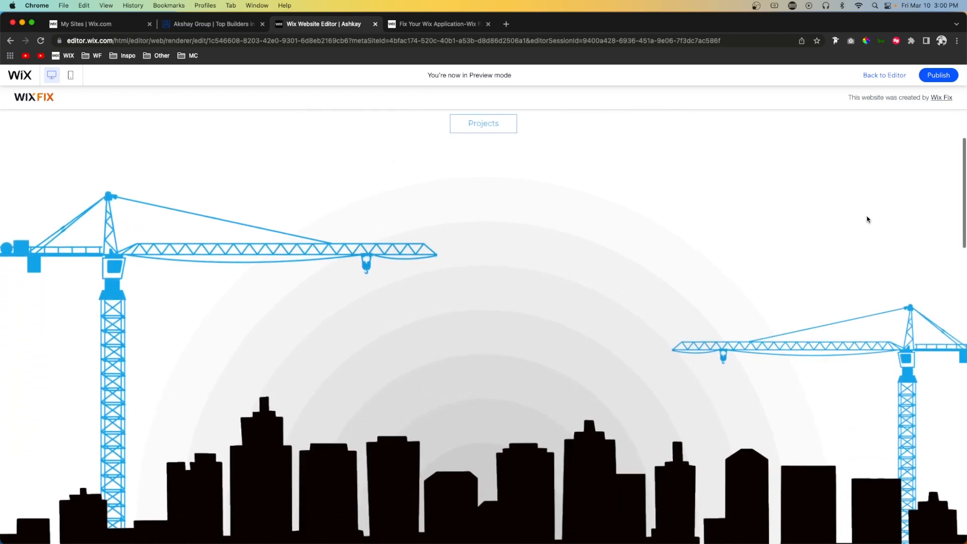
scroll(868, 220, "down", 6)
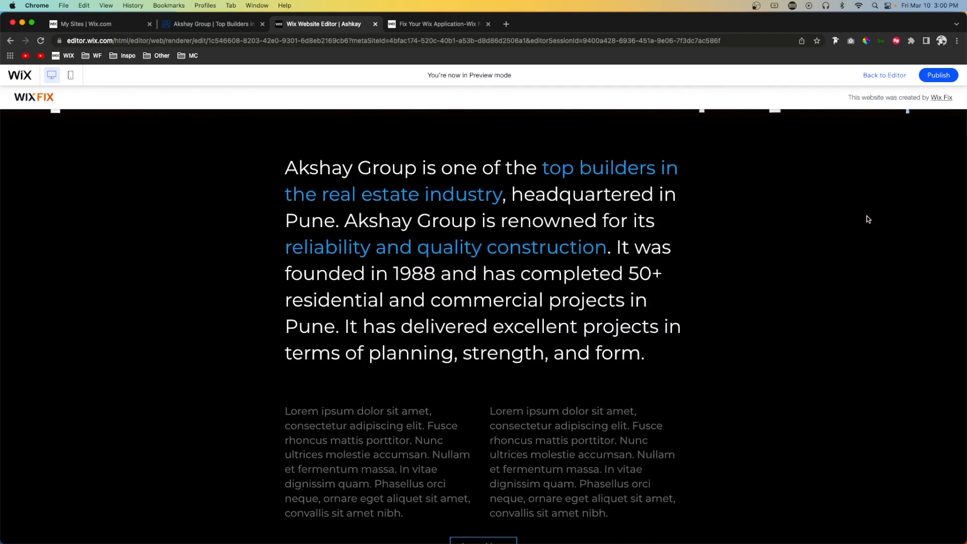
scroll(868, 220, "down", 8)
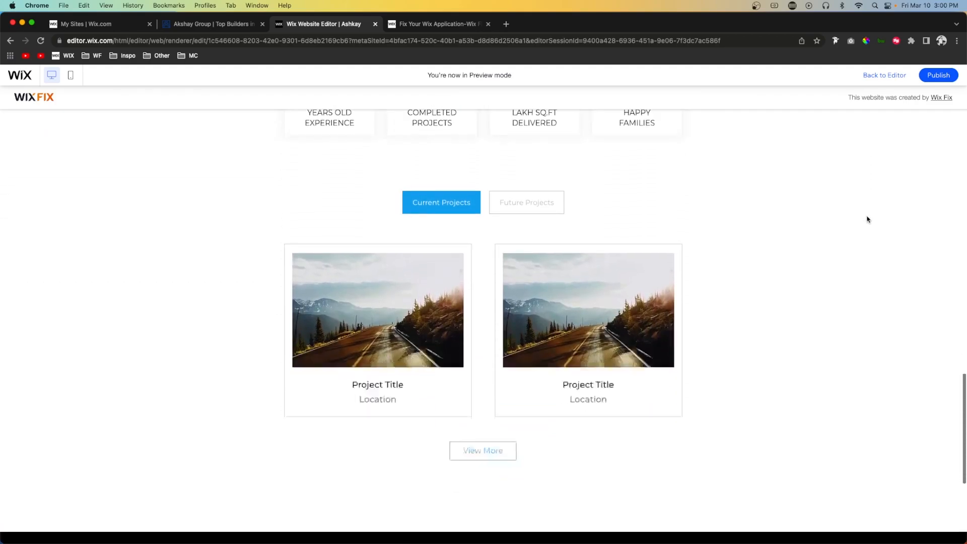
scroll(867, 217, "down", 5)
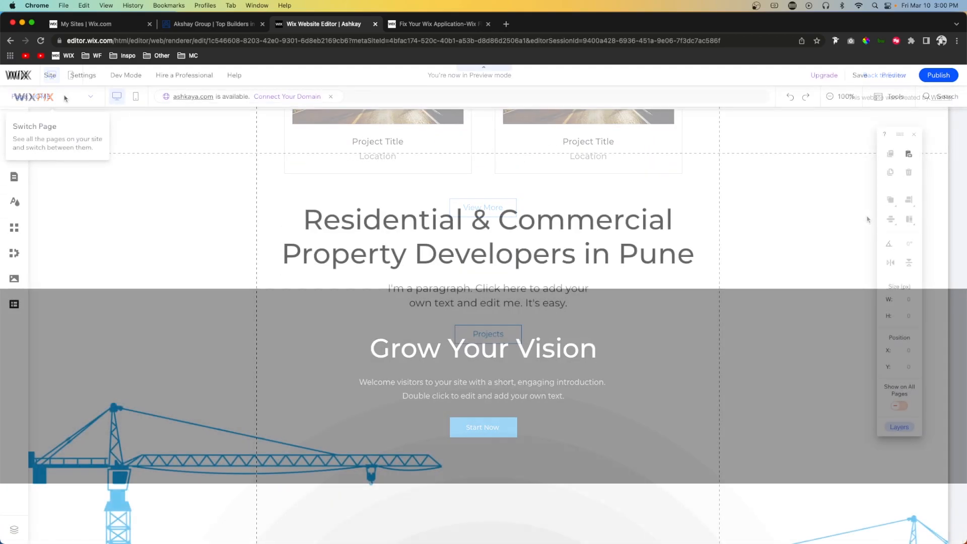
- Return to editing, open New Page, add a Heading 1 text element to its empty section and widen it to about 733 px
left_click(51, 96)
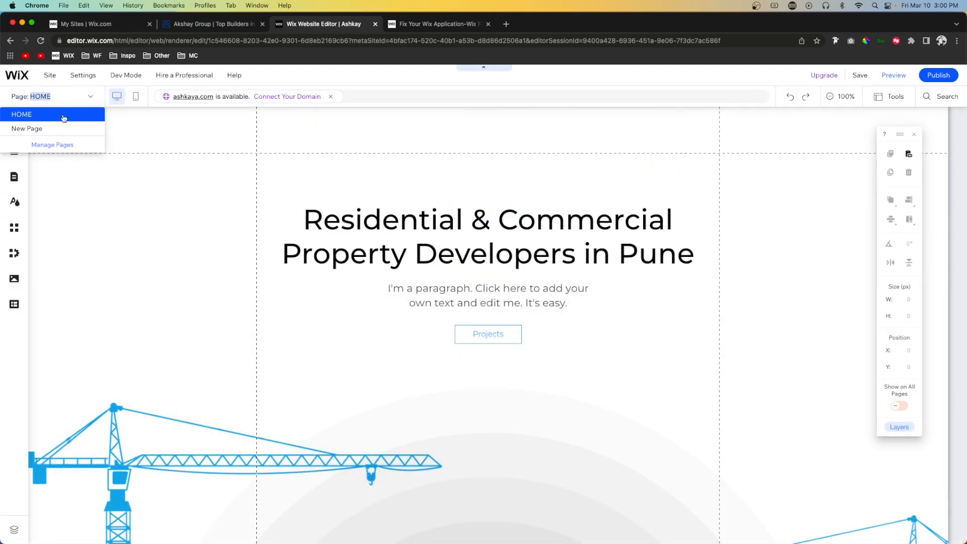
left_click(60, 128)
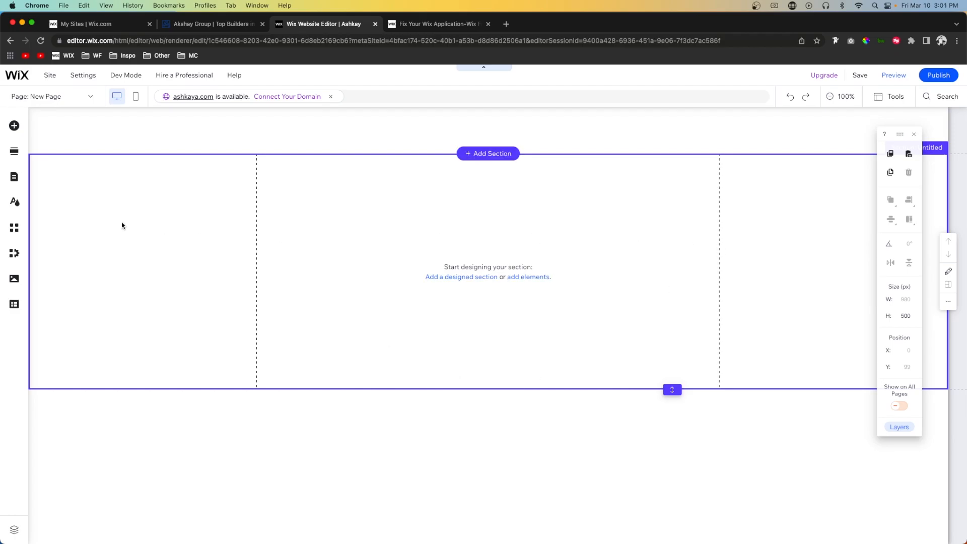
left_click(14, 125)
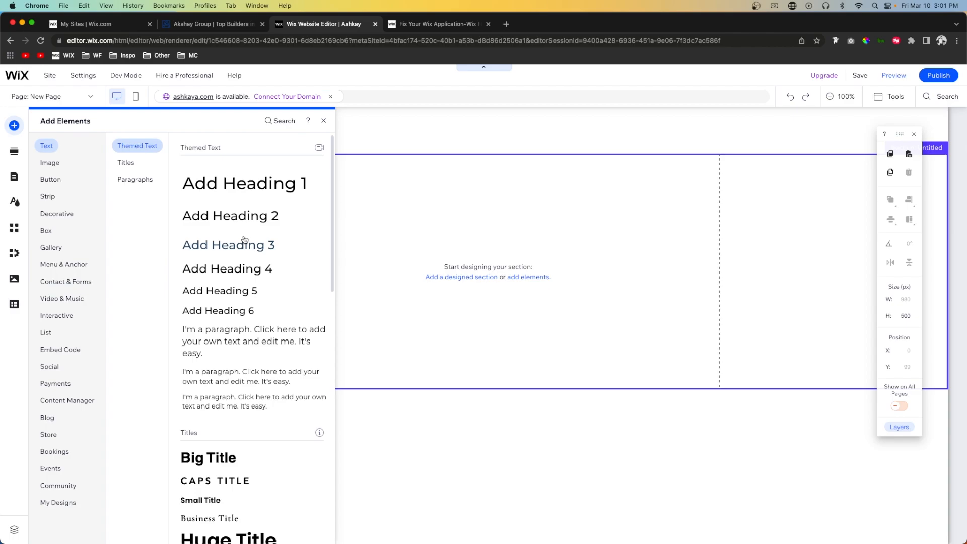
left_click_drag(202, 184, 406, 232)
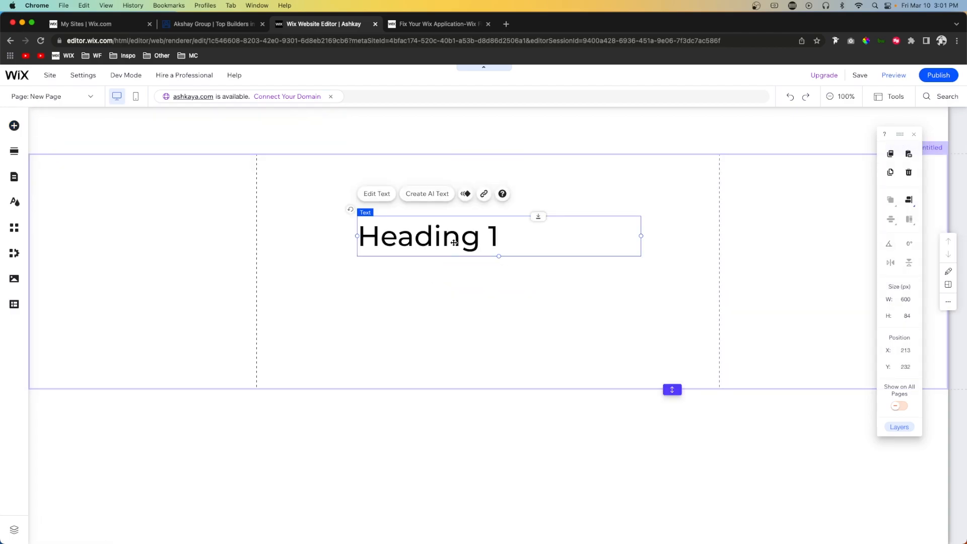
left_click_drag(640, 236, 703, 237)
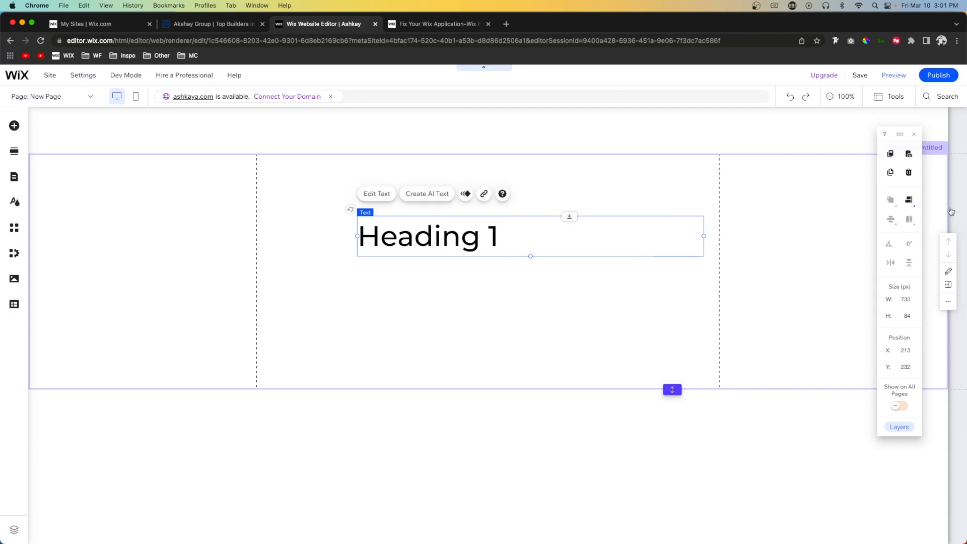
- Centre the heading box horizontally on the page and centre-align its text
left_click(907, 203)
left_click(887, 200)
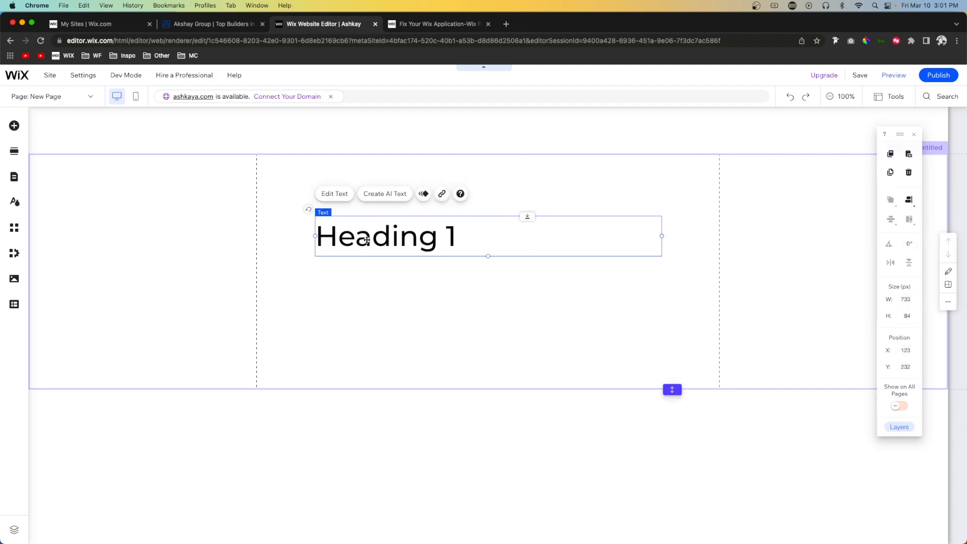
double_click(387, 237)
left_click(690, 421)
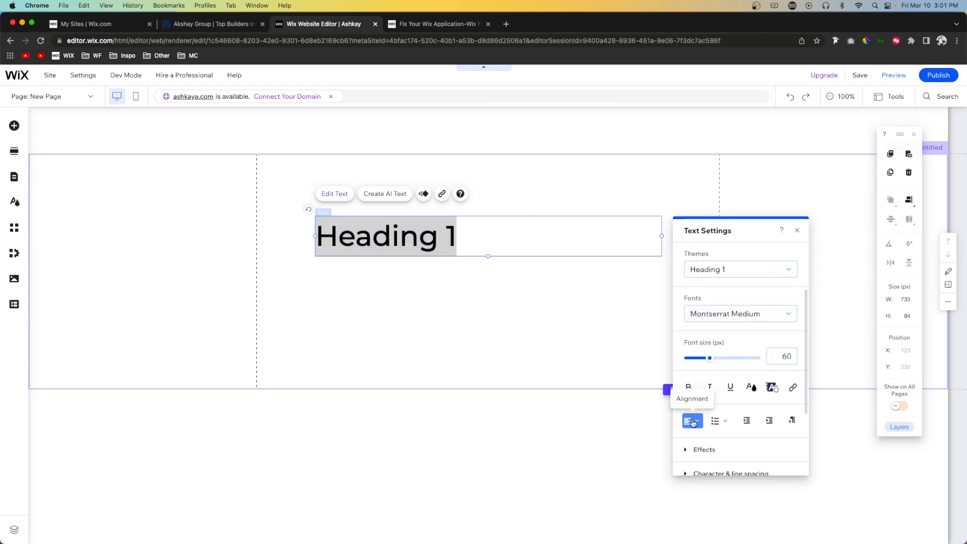
left_click(701, 437)
left_click(473, 309)
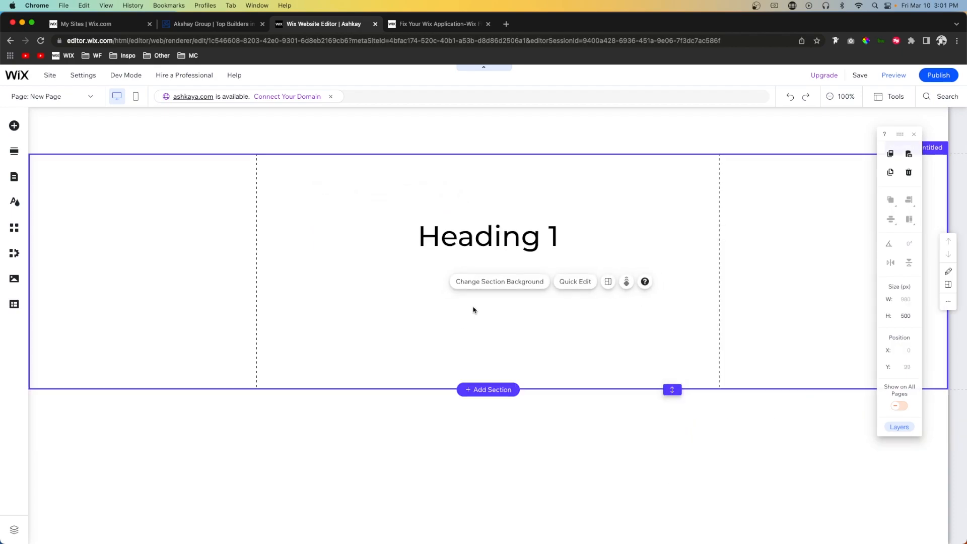
- Examine the hero title, tagline and real estate developer heading wording on the existing Akshay Group site
left_click(195, 26)
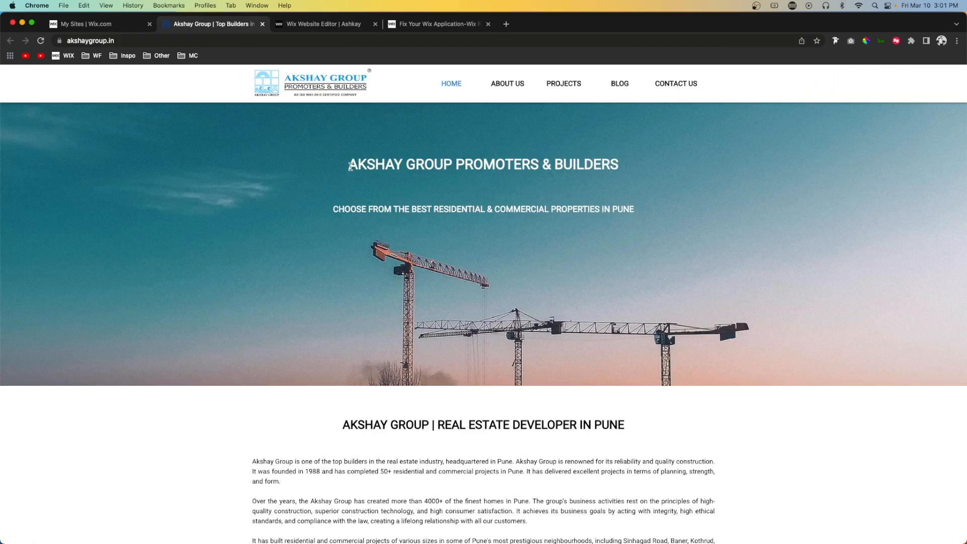
left_click_drag(350, 166, 613, 165)
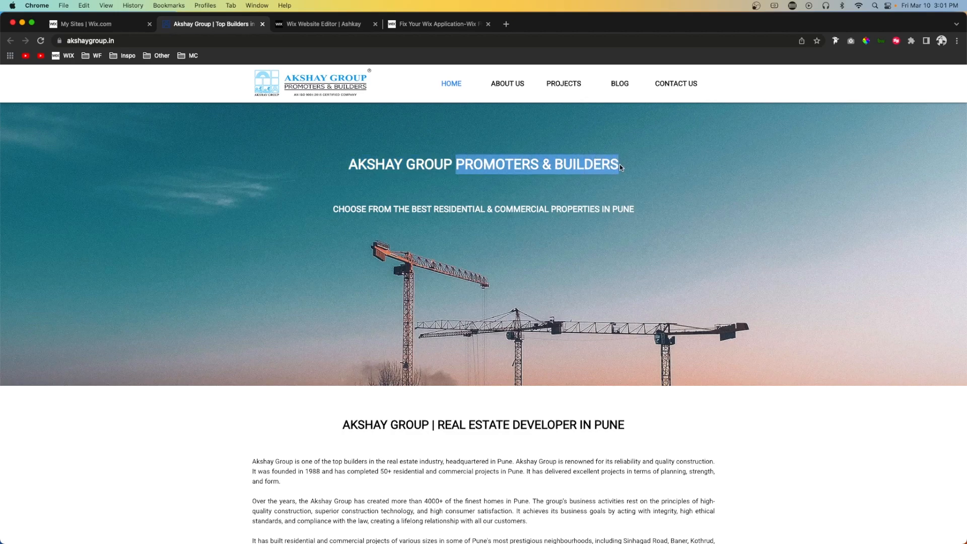
left_click_drag(394, 208, 629, 211)
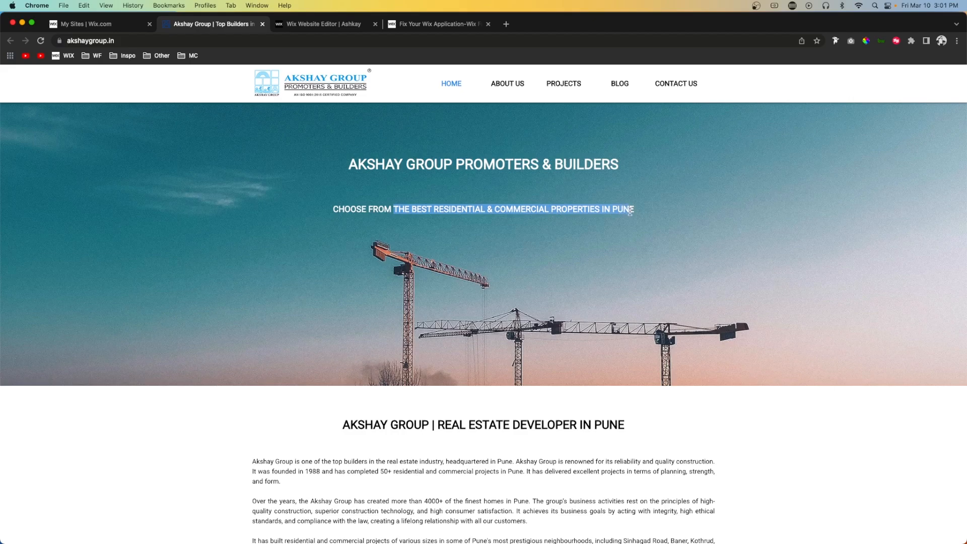
left_click(473, 197)
scroll(475, 202, "down", 5)
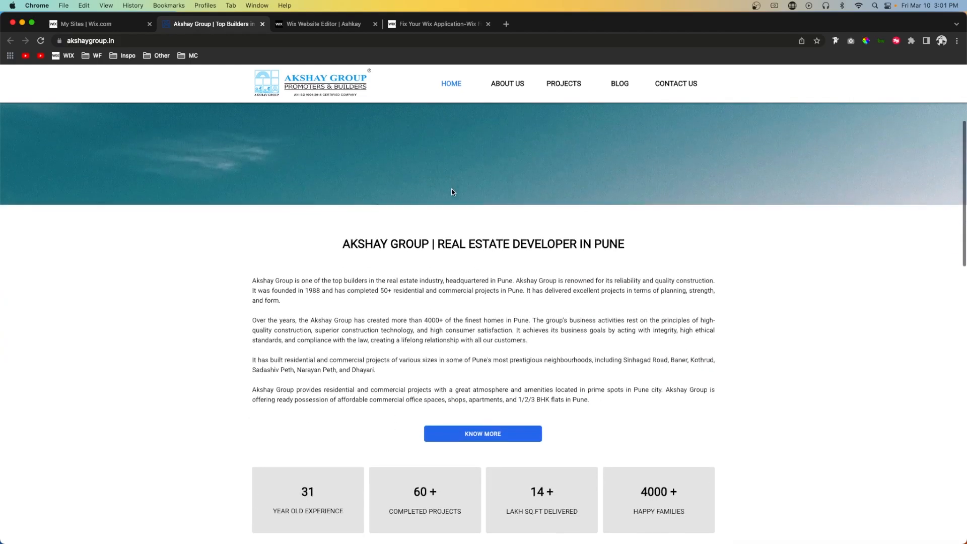
left_click_drag(444, 197, 633, 199)
left_click(675, 204)
scroll(674, 205, "up", 5)
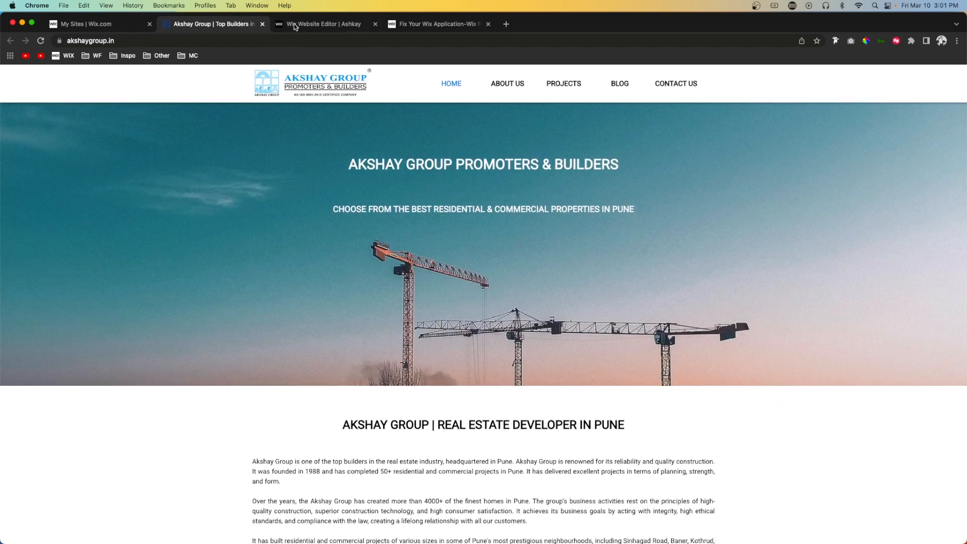
- Copy the "Residential & Commercial Property Developers in Pune" heading text from the HOME page in the Wix editor
left_click(295, 26)
left_click(81, 97)
left_click(67, 116)
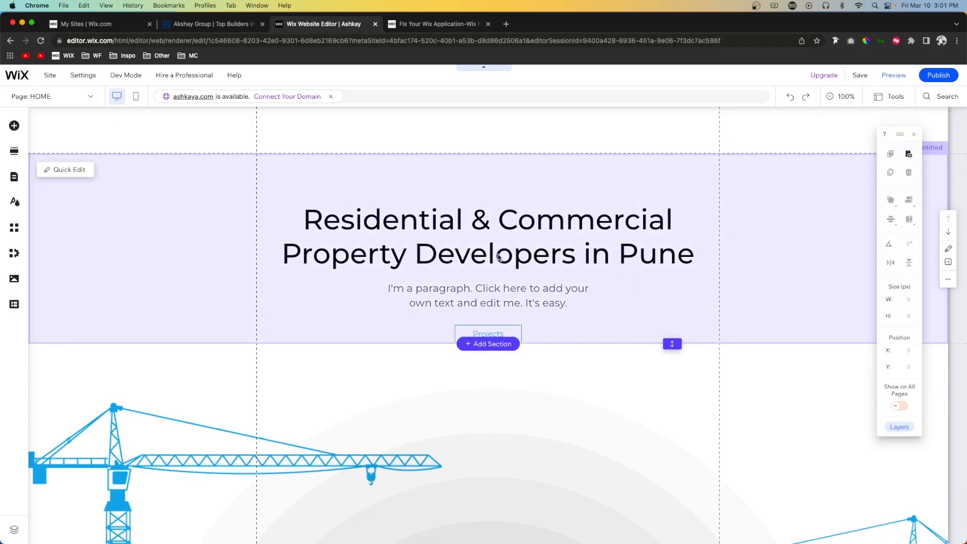
left_click(499, 255)
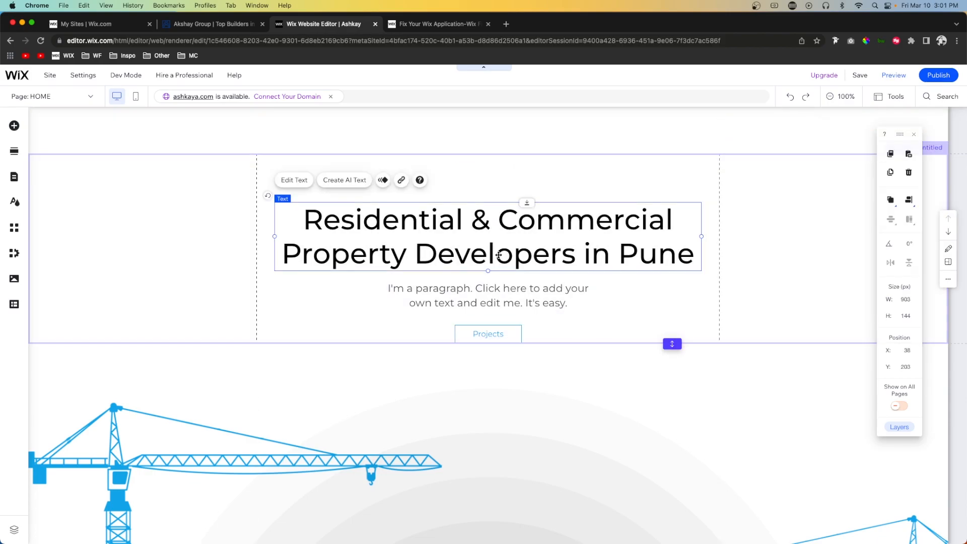
double_click(478, 246)
key("super+c")
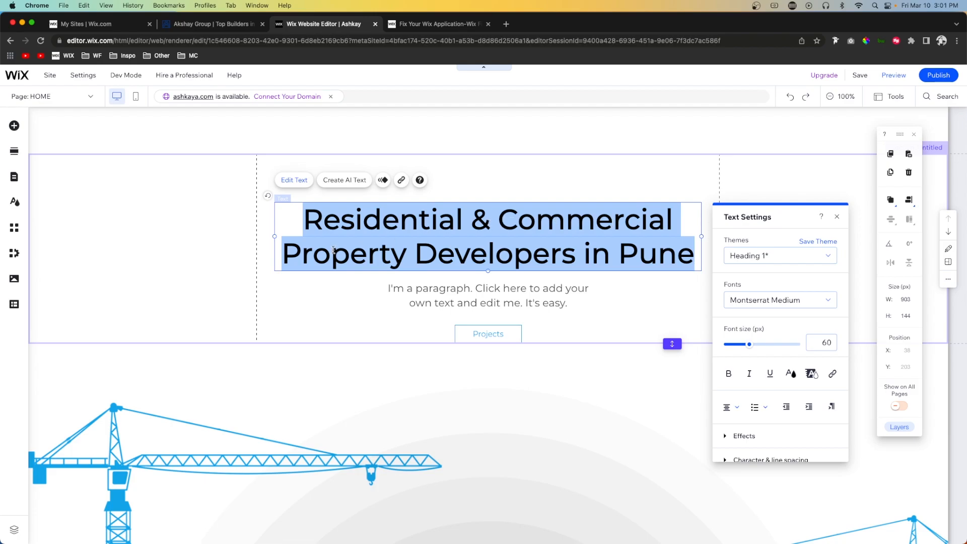
- Replace the heading text on New Page with the copied "Residential & Commercial Property Developers in Pune"
left_click(51, 96)
left_click(61, 128)
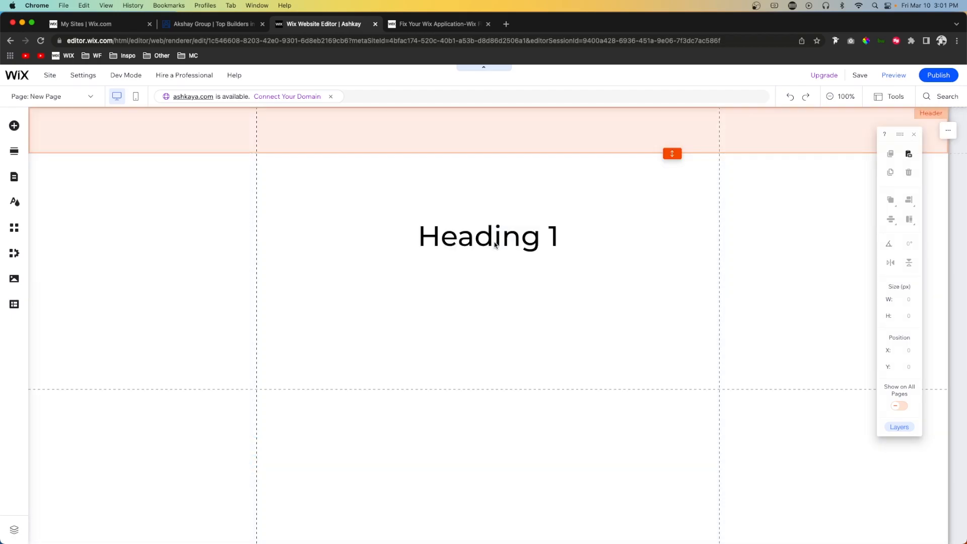
double_click(476, 238)
key("super+v")
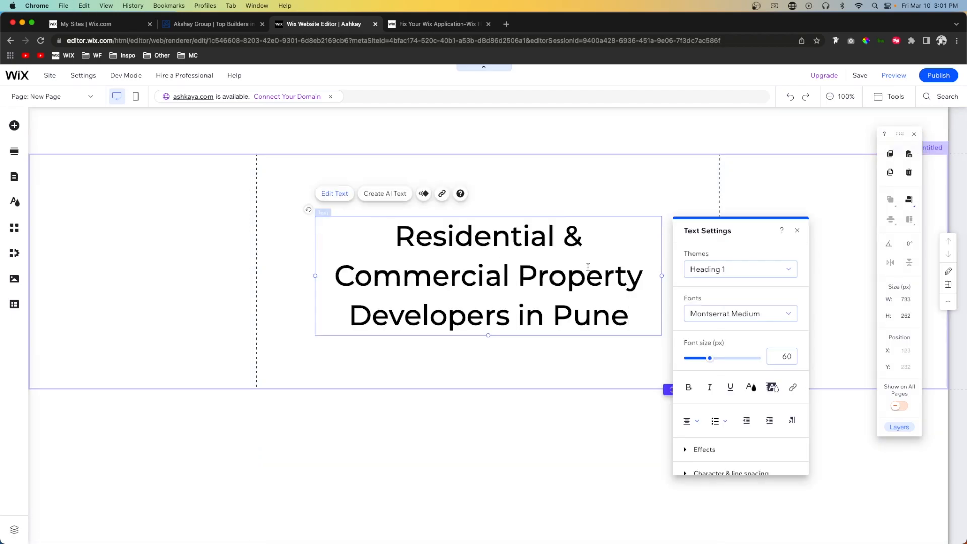
left_click(655, 192)
- Widen the heading box to about 879 px and centre it horizontally on the page
left_click(659, 277)
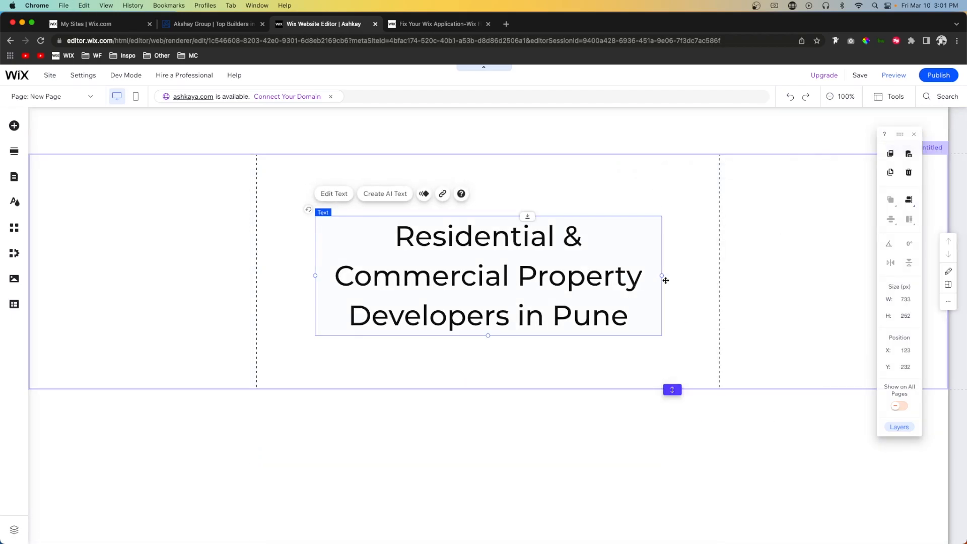
left_click_drag(662, 276, 732, 272)
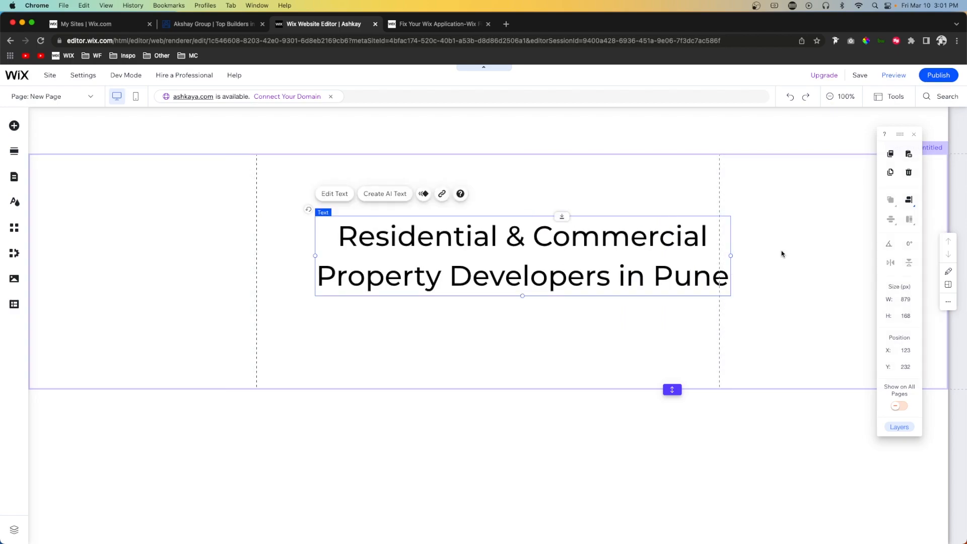
left_click(910, 199)
left_click(890, 202)
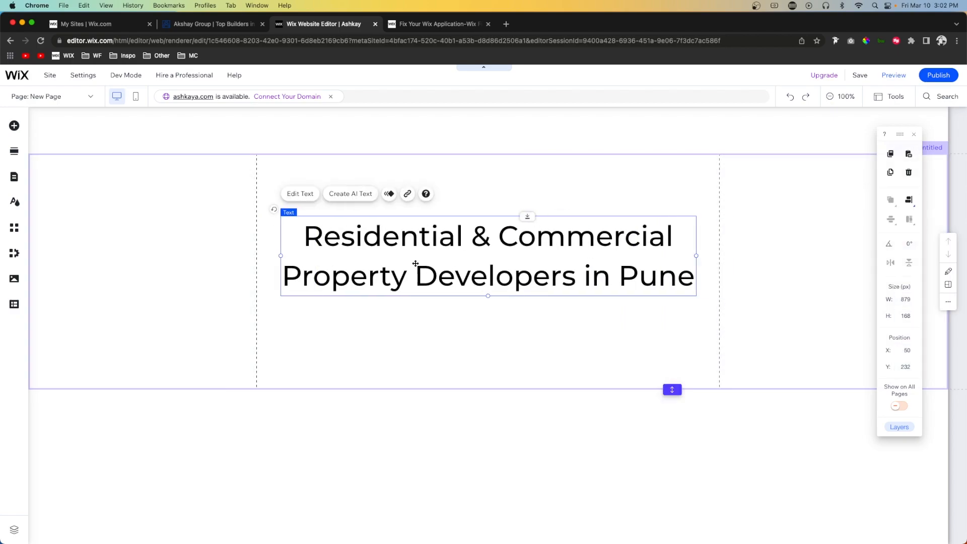
- Set the heading's custom line spacing to 1.2 and move the heading up to a Y position of about 217
double_click(375, 235)
scroll(717, 425, "down", 3)
left_click(718, 389)
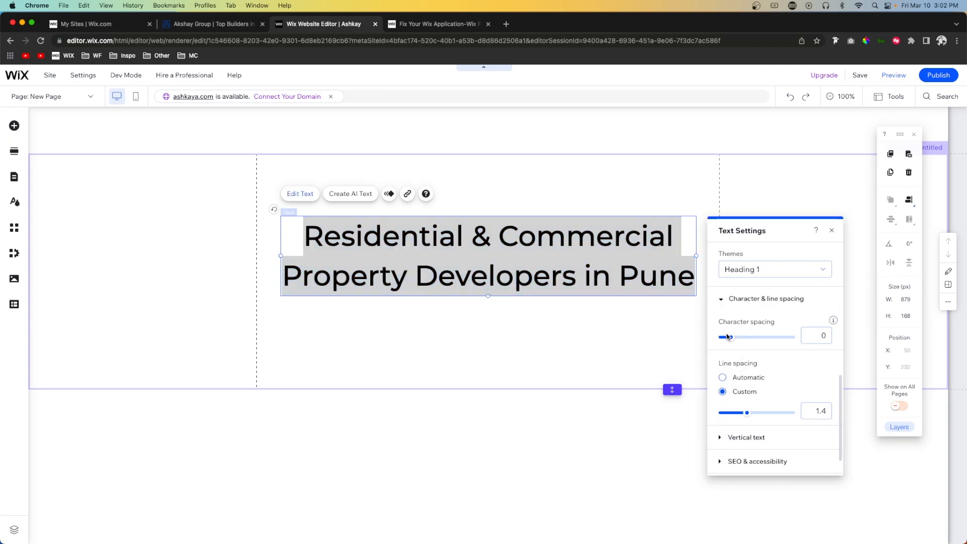
left_click(729, 337)
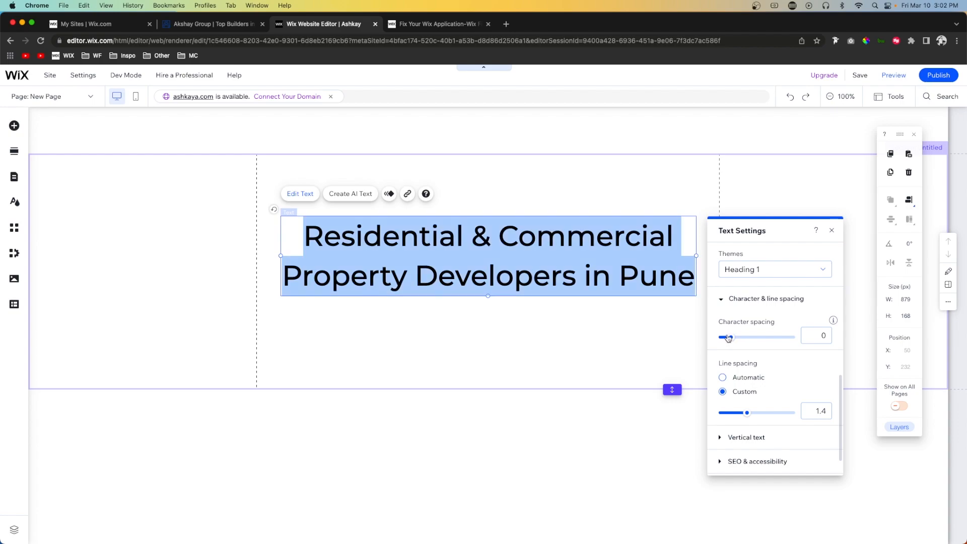
left_click_drag(748, 412, 741, 413)
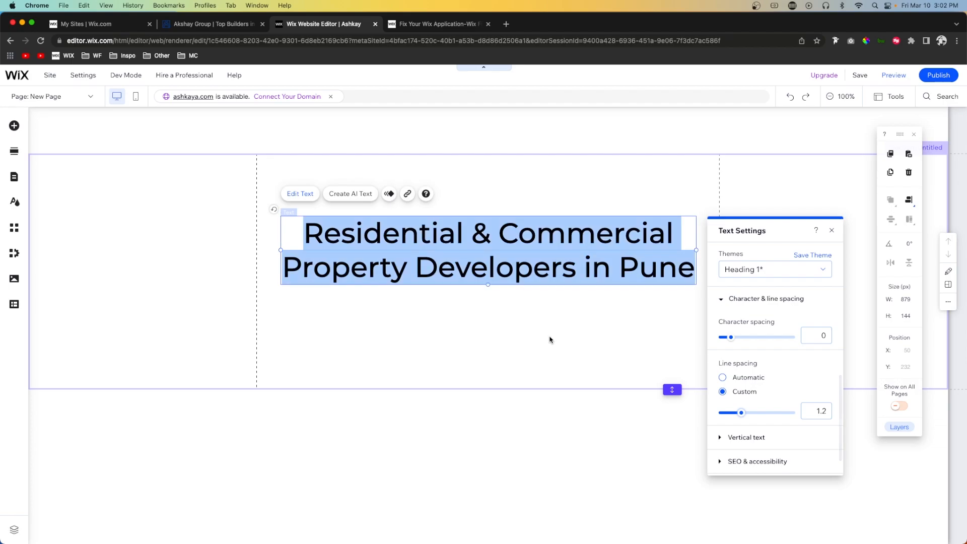
left_click(551, 339)
left_click(417, 241)
left_click_drag(417, 240, 417, 234)
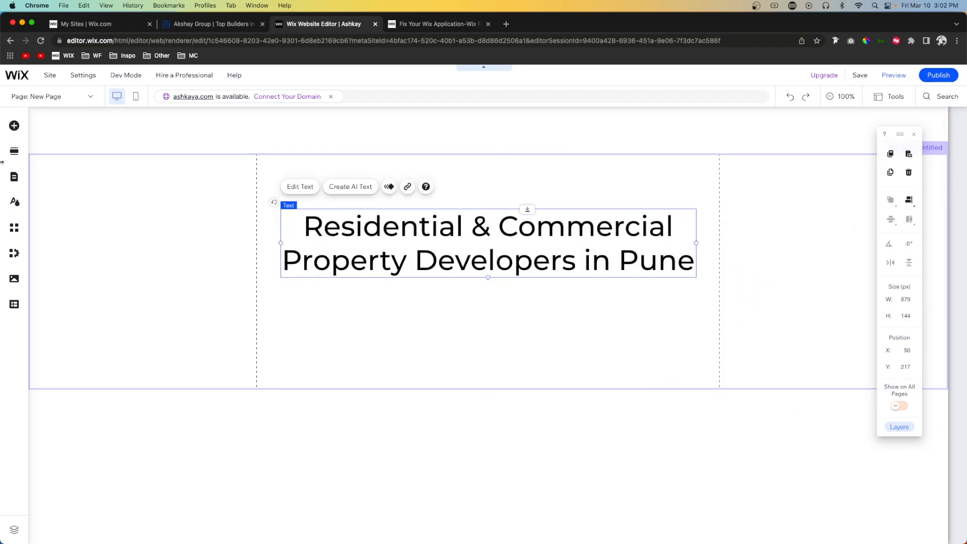
- Add a Paragraph 1 text element below the heading and make it about 417 px wide
left_click(14, 126)
left_click_drag(223, 333, 454, 315)
left_click_drag(559, 331, 608, 331)
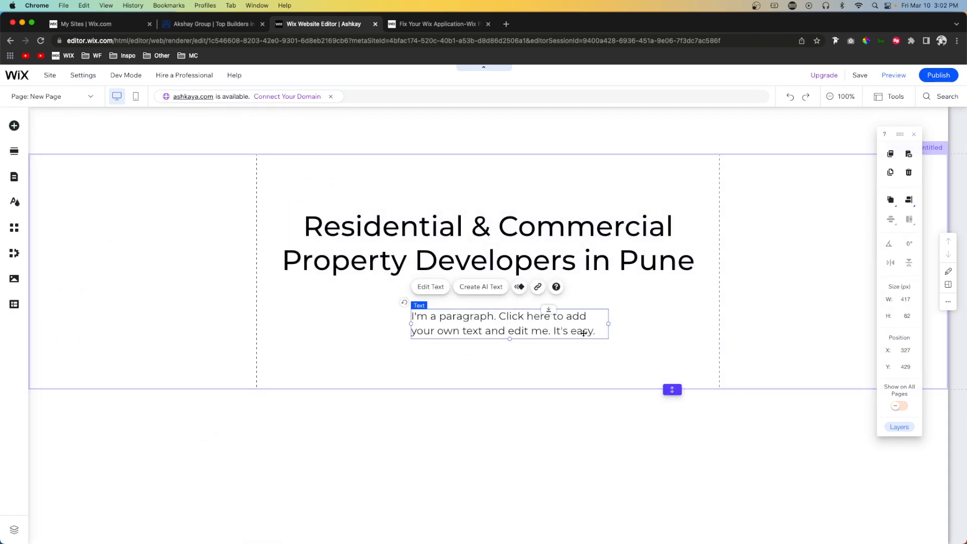
- Centre-align the text inside the paragraph below the heading
double_click(477, 325)
left_click(644, 325)
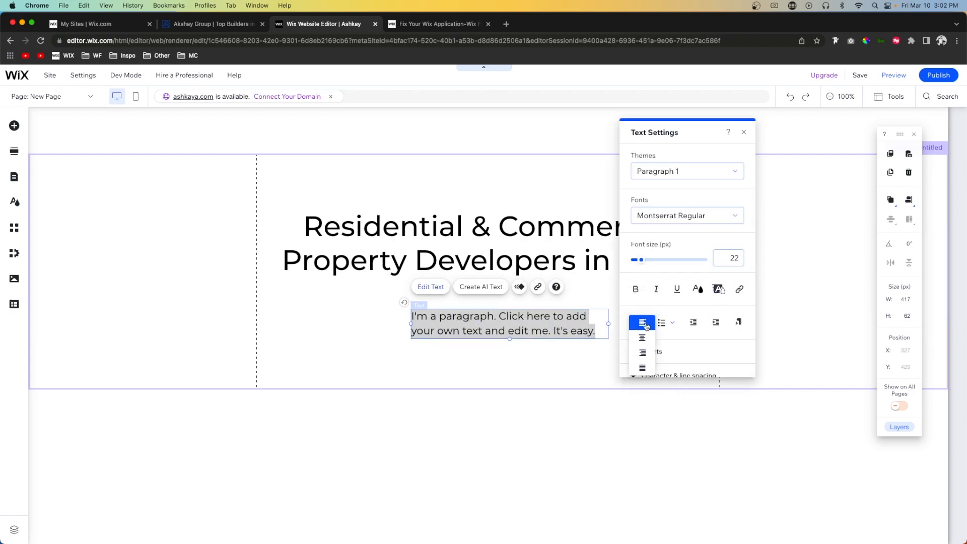
left_click(642, 338)
- Give the paragraph text the custom grey colour #787878
left_click(697, 290)
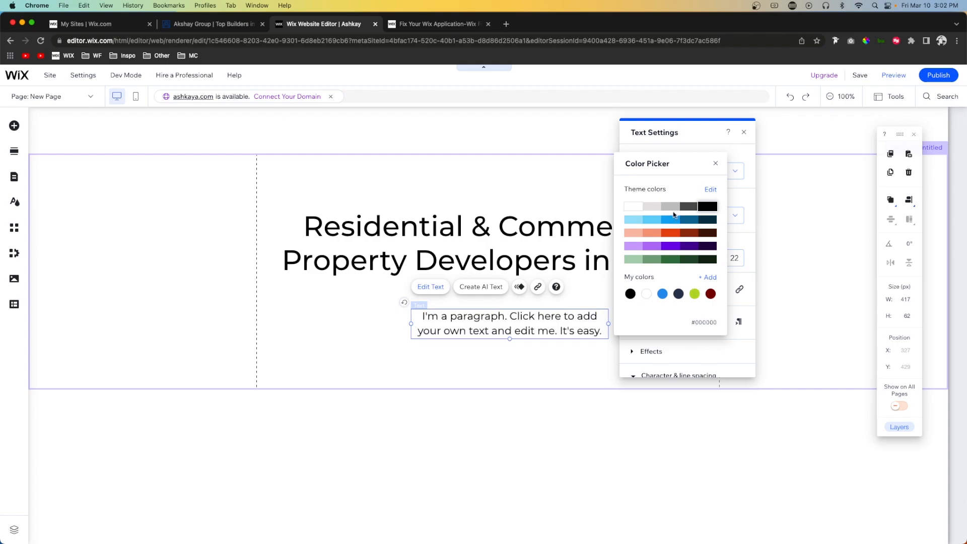
left_click(690, 211)
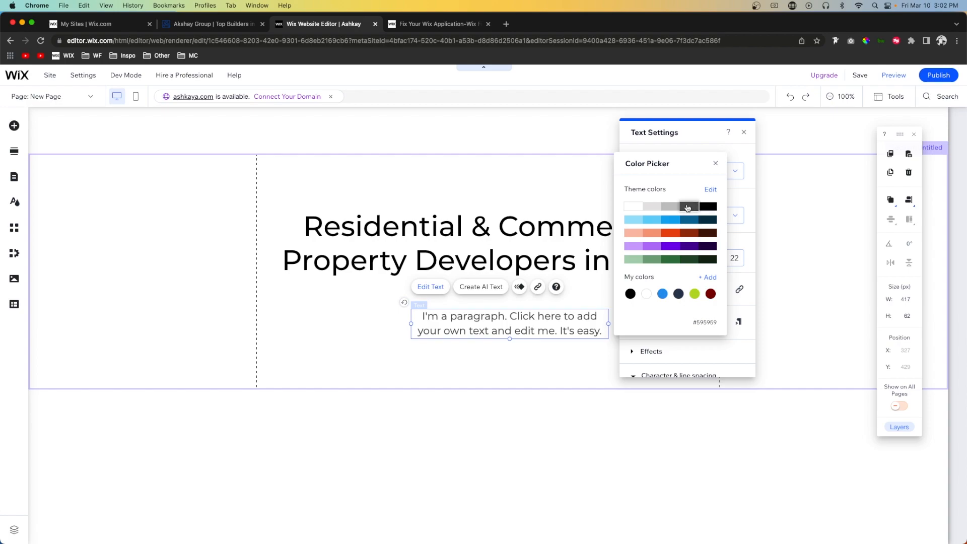
left_click(708, 277)
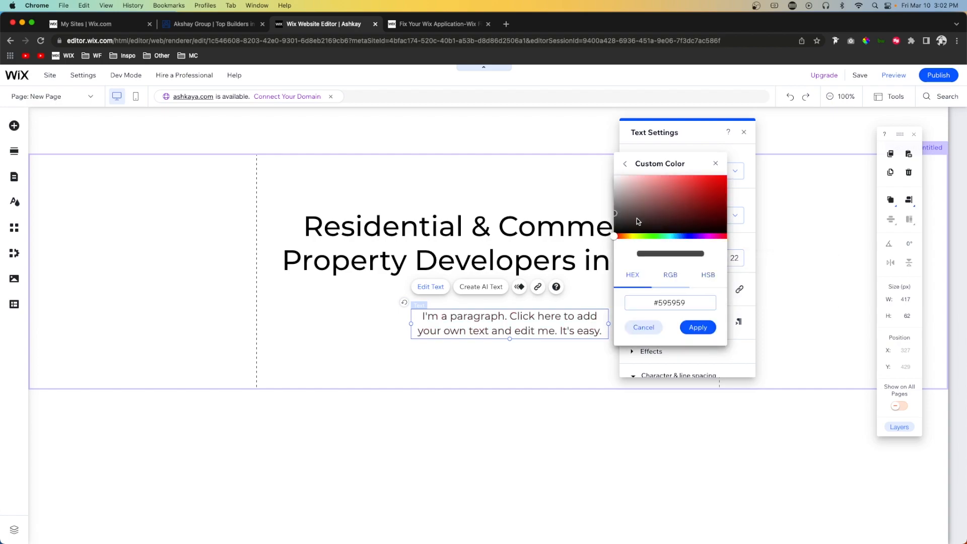
left_click(616, 210)
left_click_drag(614, 209, 614, 208)
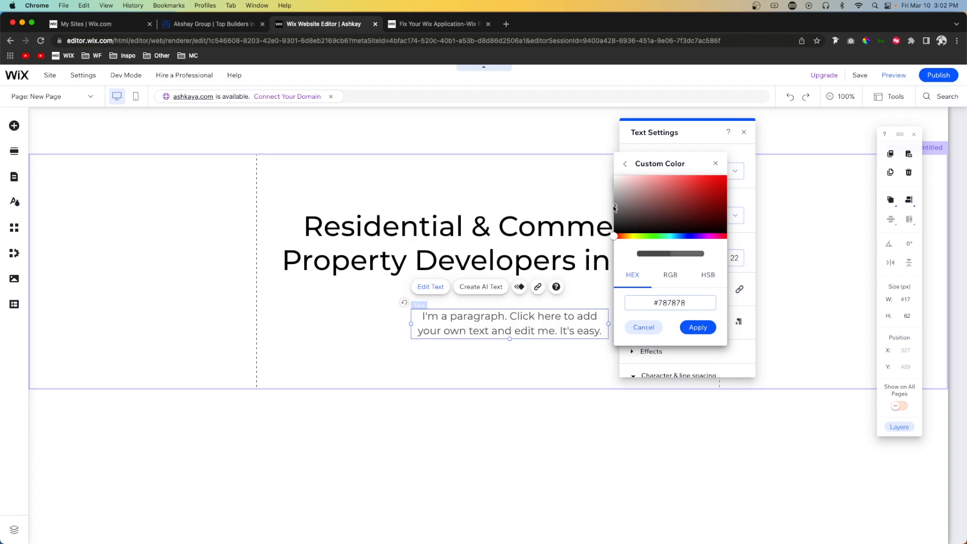
left_click(697, 328)
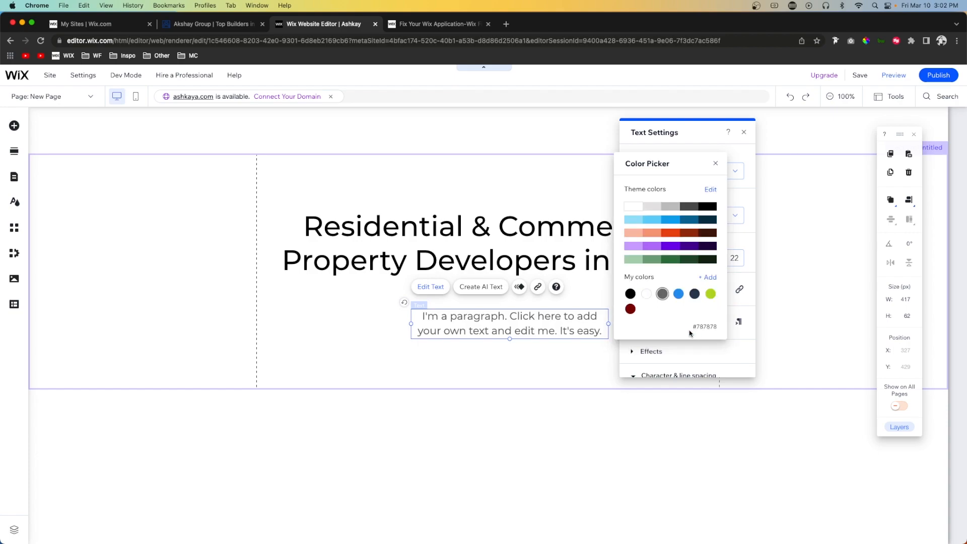
left_click(544, 360)
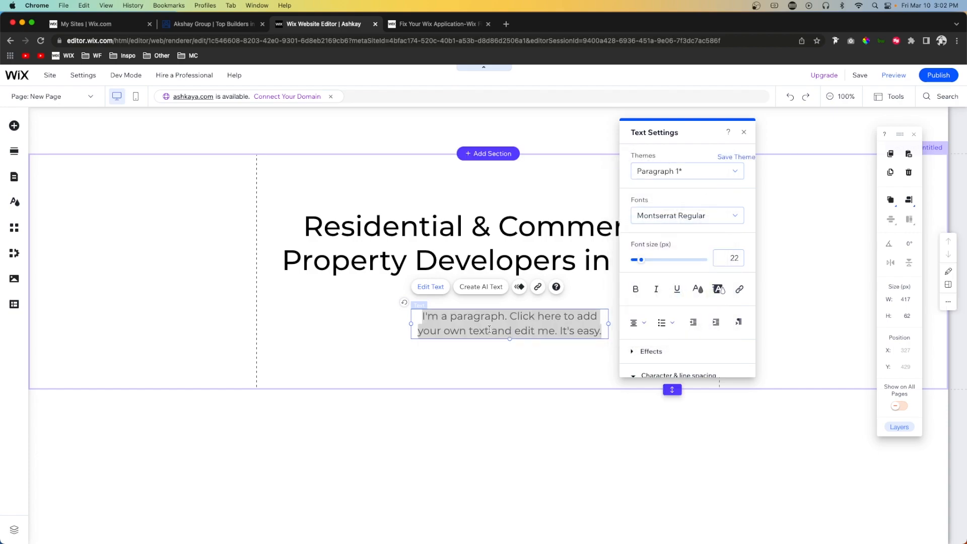
- Centre the paragraph box horizontally on the page and move it up to a Y position of about 394
left_click(911, 199)
left_click(887, 201)
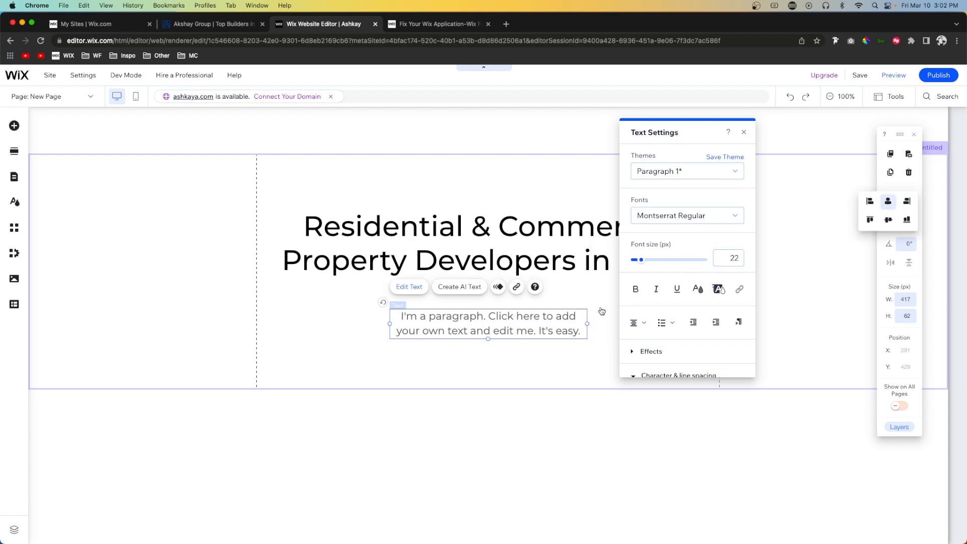
left_click_drag(513, 327, 491, 312)
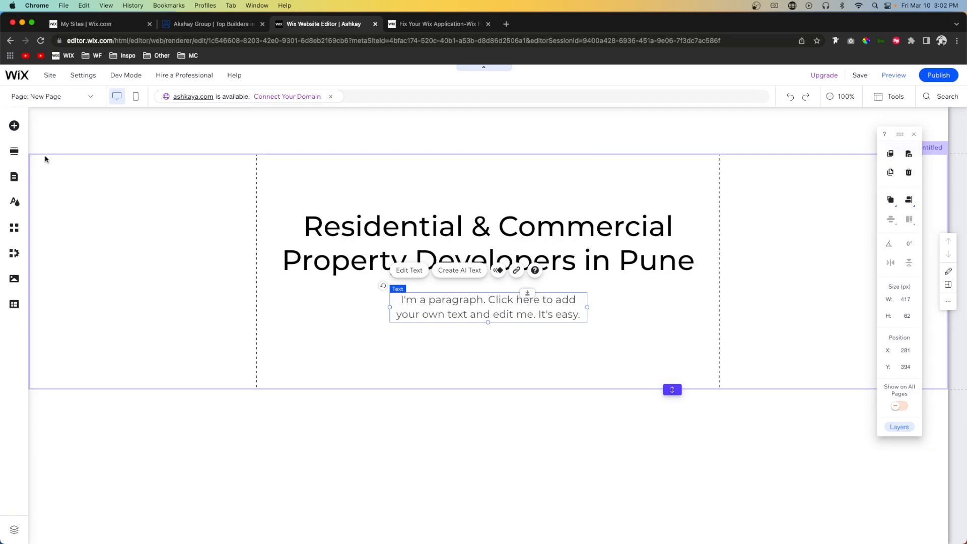
- Add a themed button labelled "Projects" and centre it below the paragraph at a Y position of about 484
left_click(14, 125)
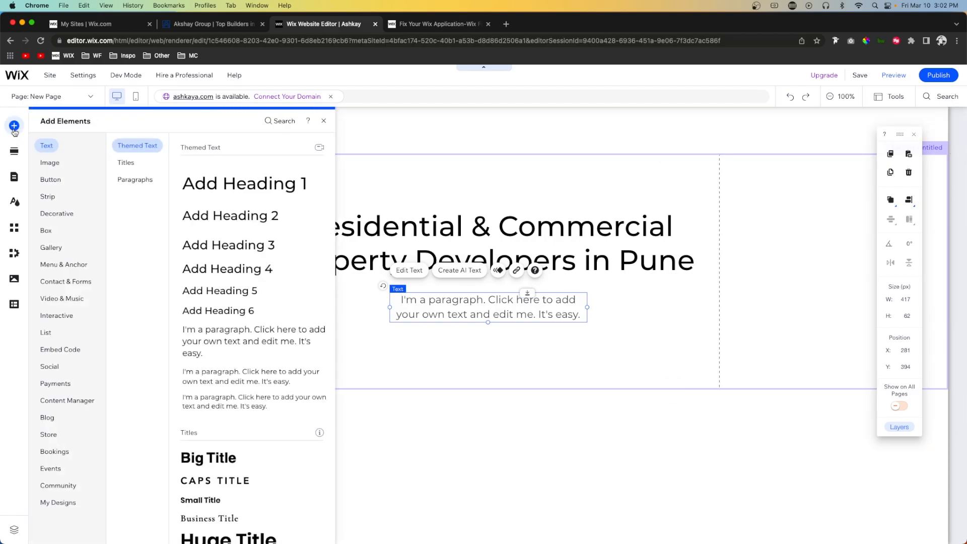
left_click(52, 184)
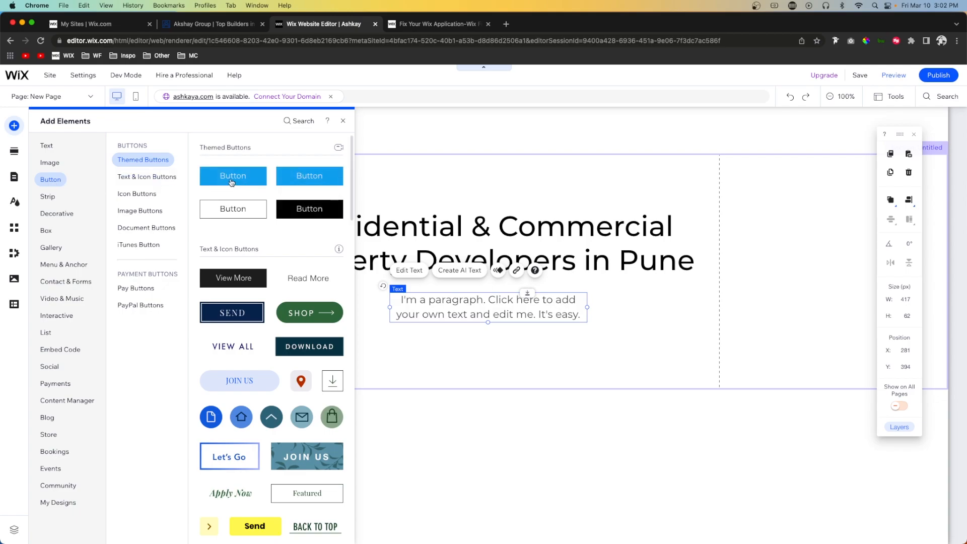
left_click_drag(231, 181, 504, 348)
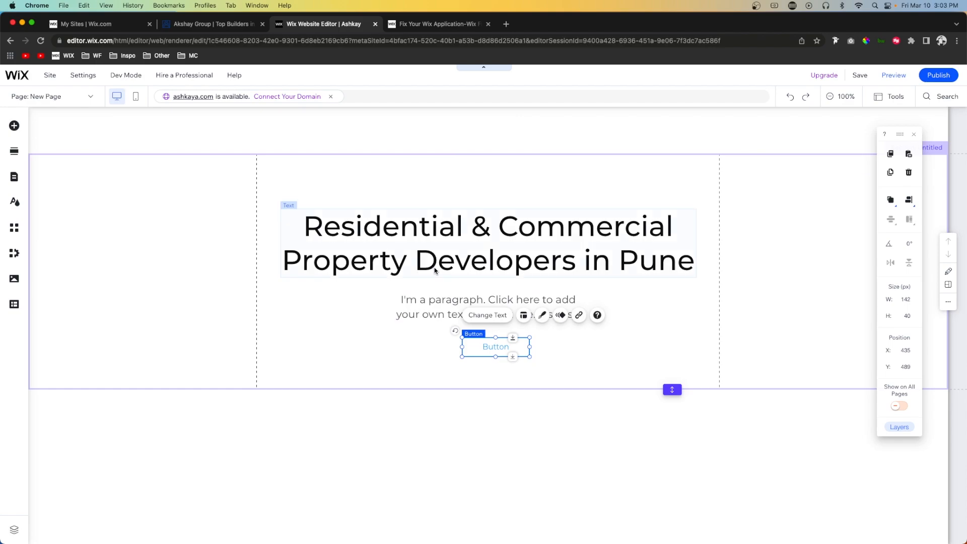
left_click(493, 315)
type("Projects")
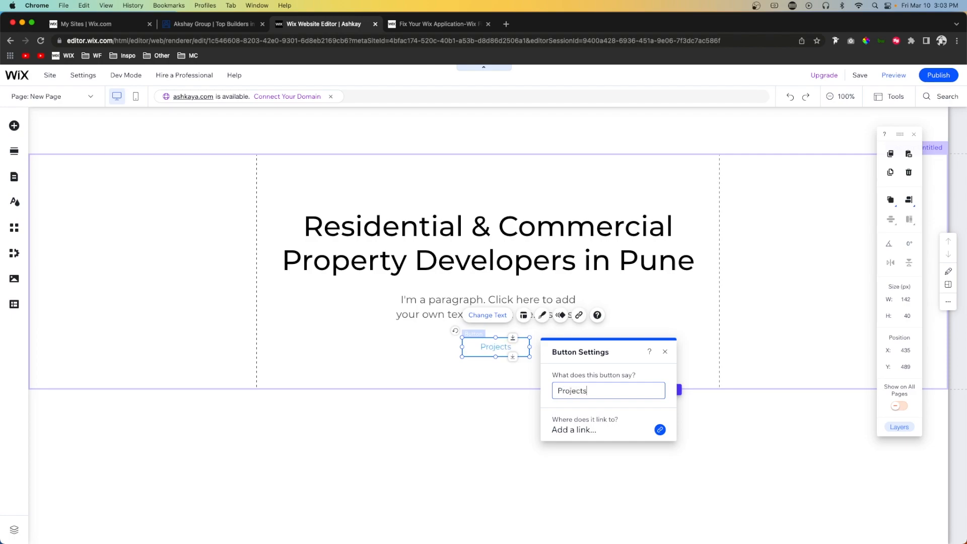
left_click_drag(495, 349, 488, 348)
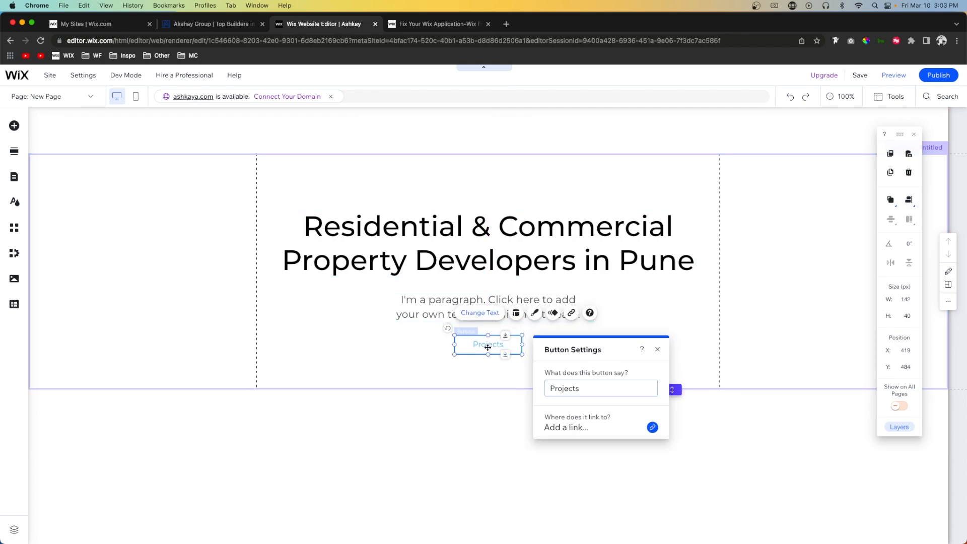
- Examine the Projects button's fill, border and text design settings
left_click(534, 313)
left_click(383, 361)
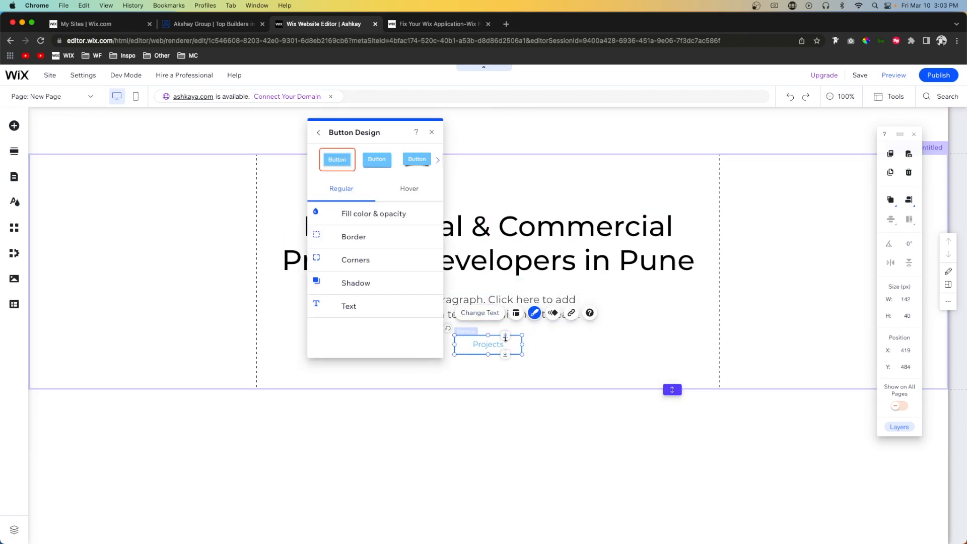
left_click(358, 217)
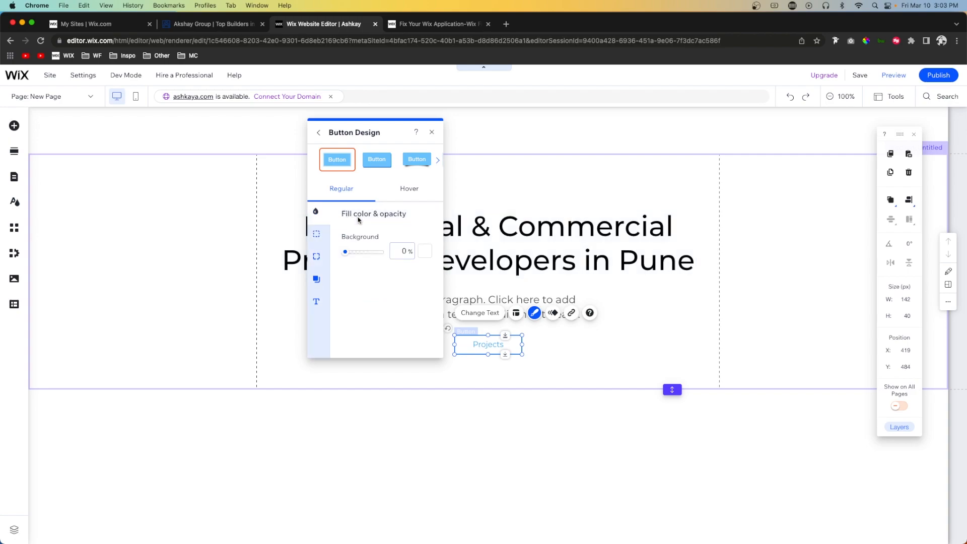
left_click(316, 233)
left_click(425, 252)
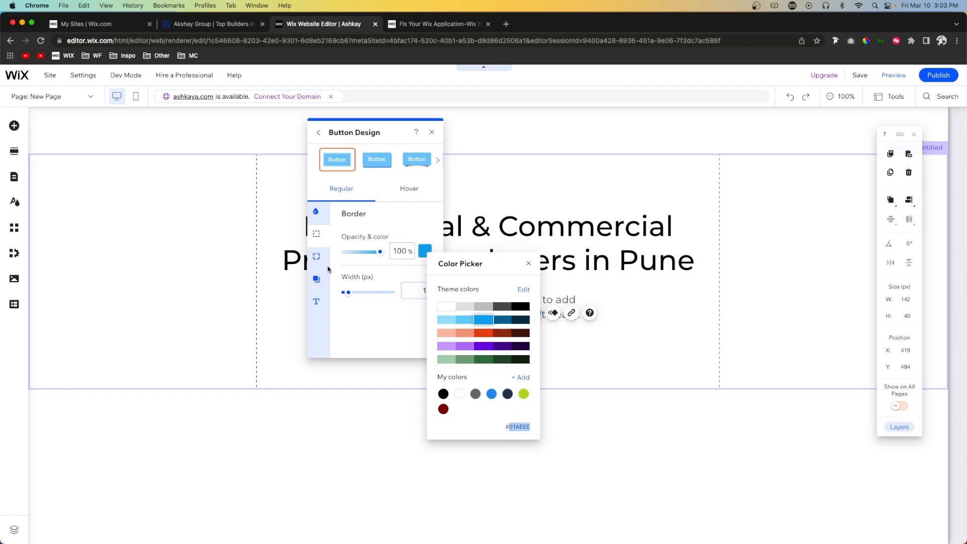
left_click(316, 303)
left_click(316, 302)
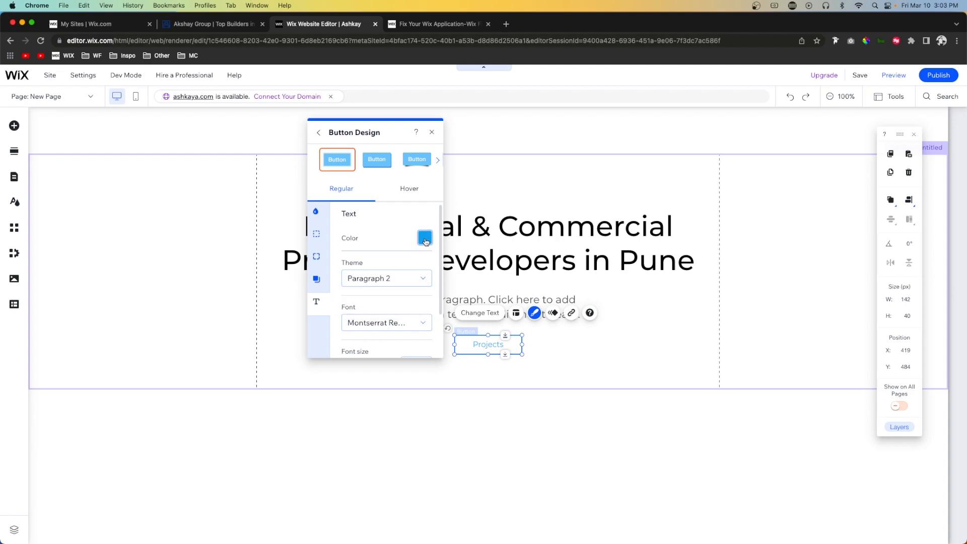
left_click(558, 337)
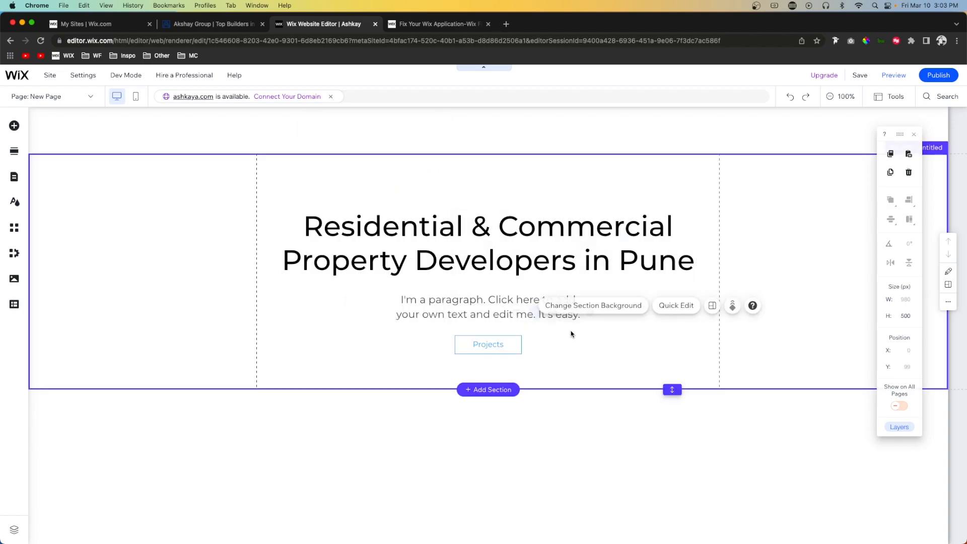
- Group the heading, the paragraph and the Projects button together
left_click(493, 250)
left_click(488, 312, "shift")
left_click(482, 346, "shift")
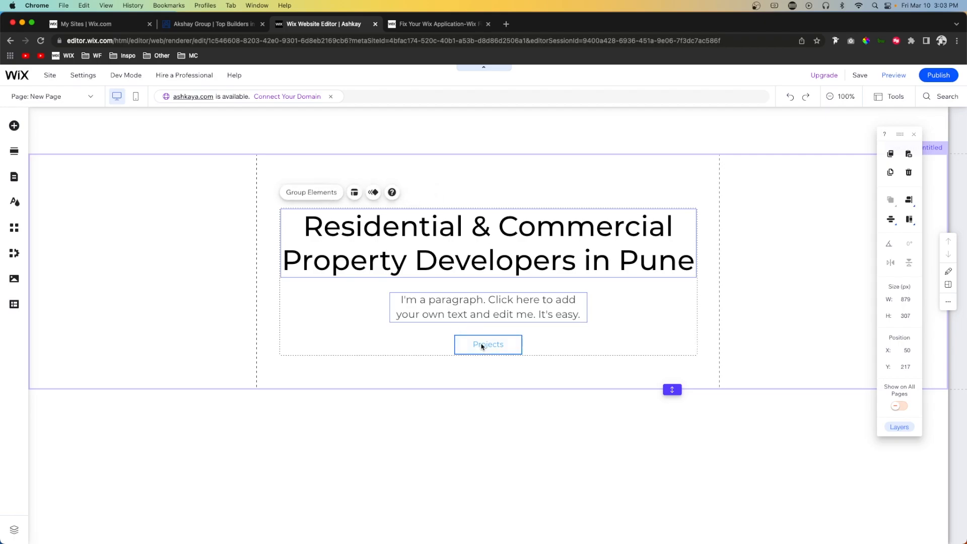
left_click(310, 193)
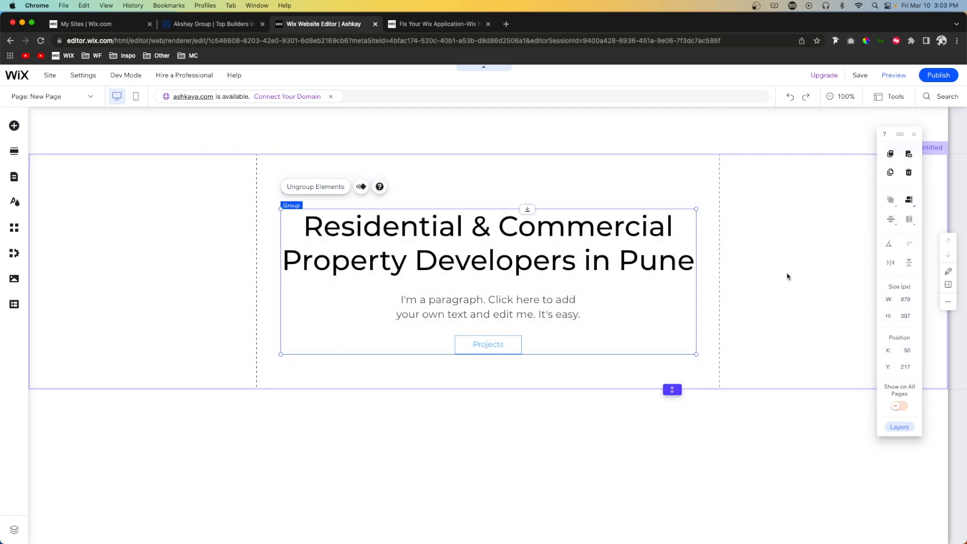
- Move the grouped hero content up to a Y position of about 158 and set the section's height to 400 px
left_click(788, 276)
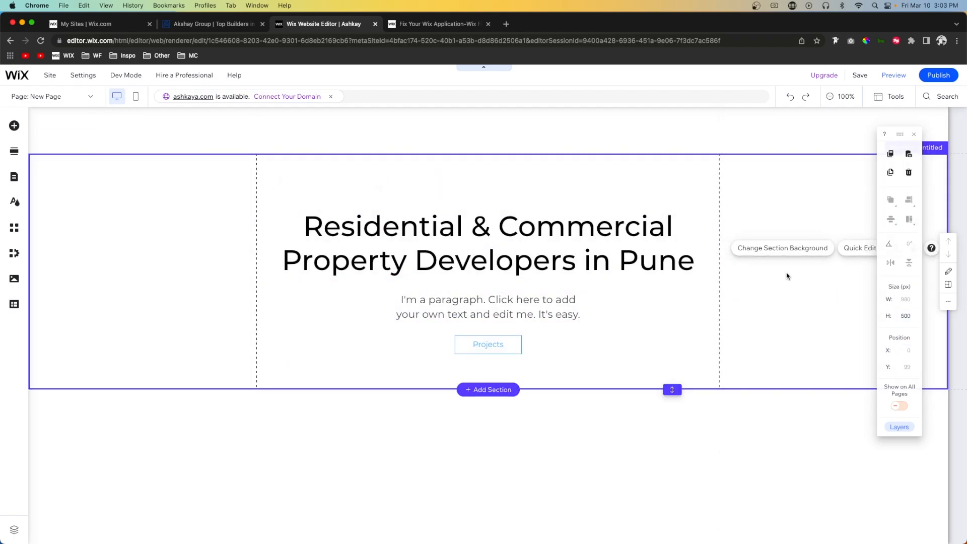
left_click(908, 315)
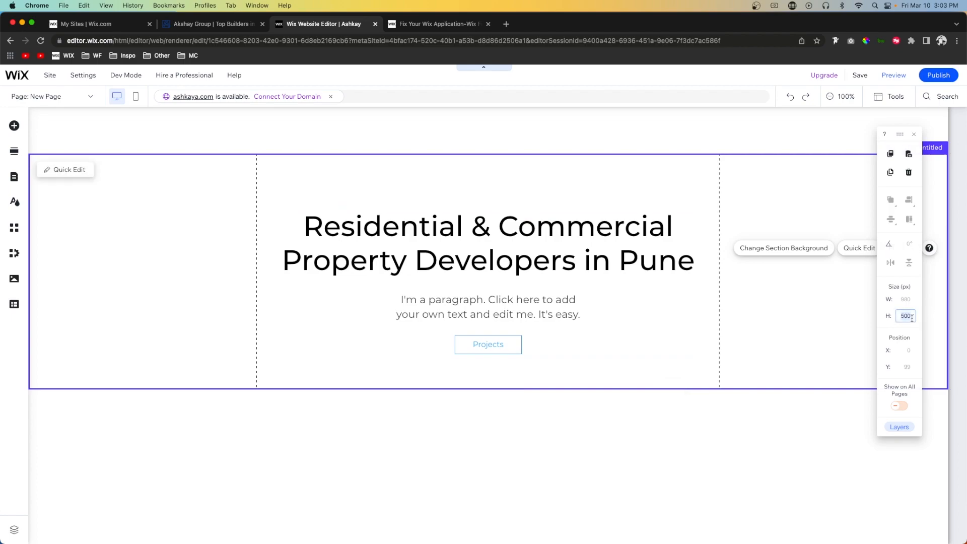
type("400")
key("Return")
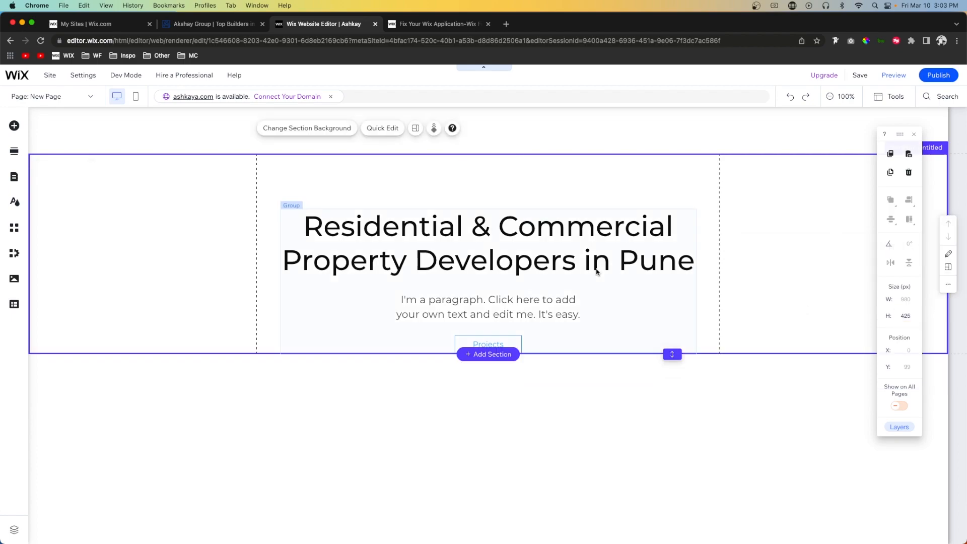
left_click_drag(507, 271, 506, 243)
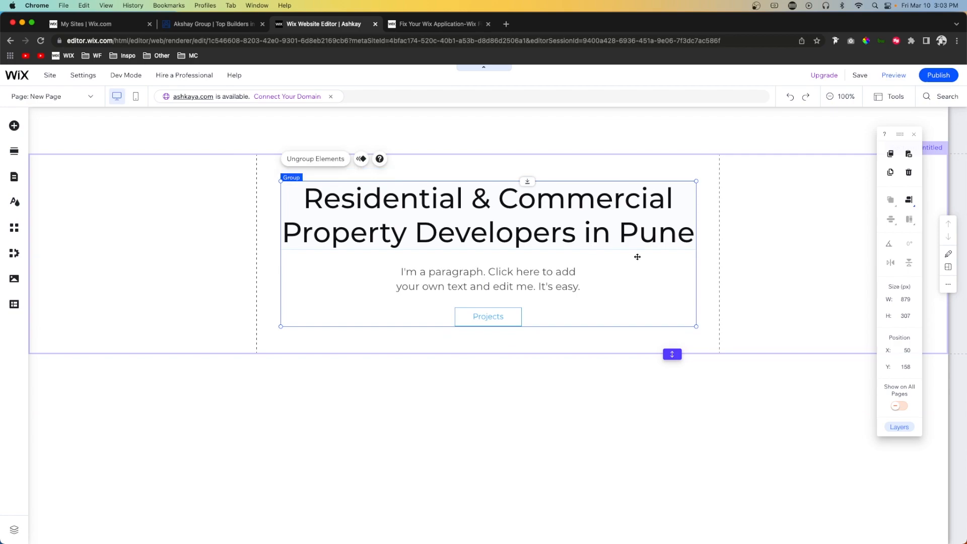
left_click(914, 316)
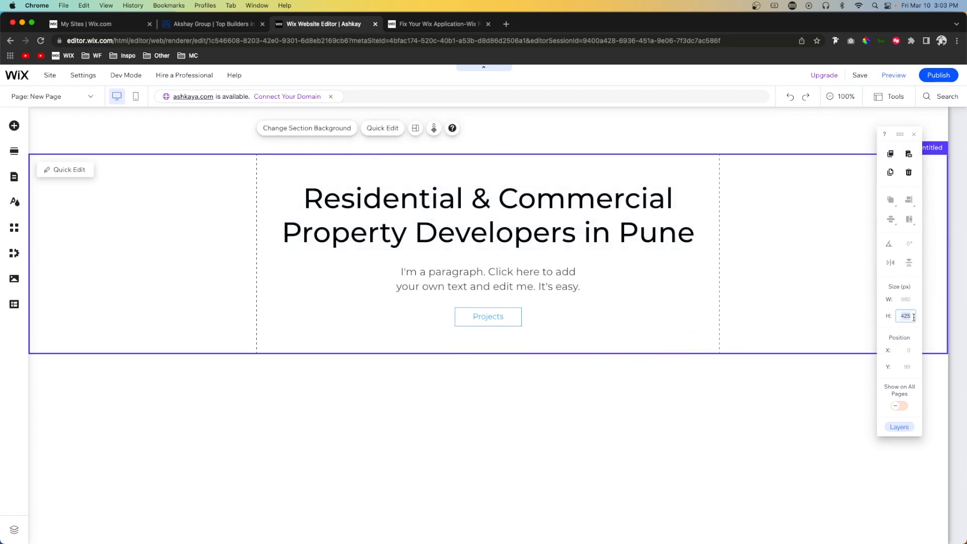
key("Return")
- Align the grouped hero content to the bottom edge of its section
left_click(475, 287)
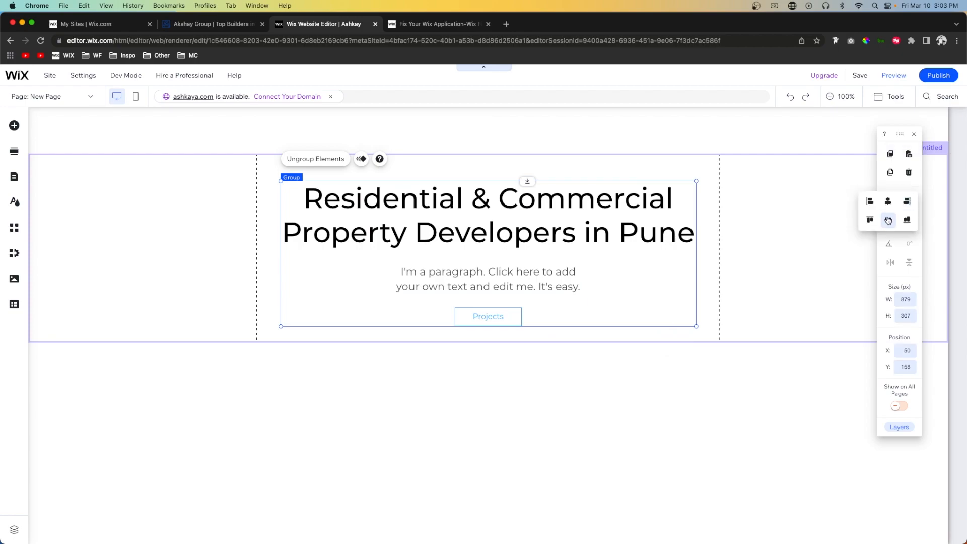
left_click(907, 201)
left_click(907, 220)
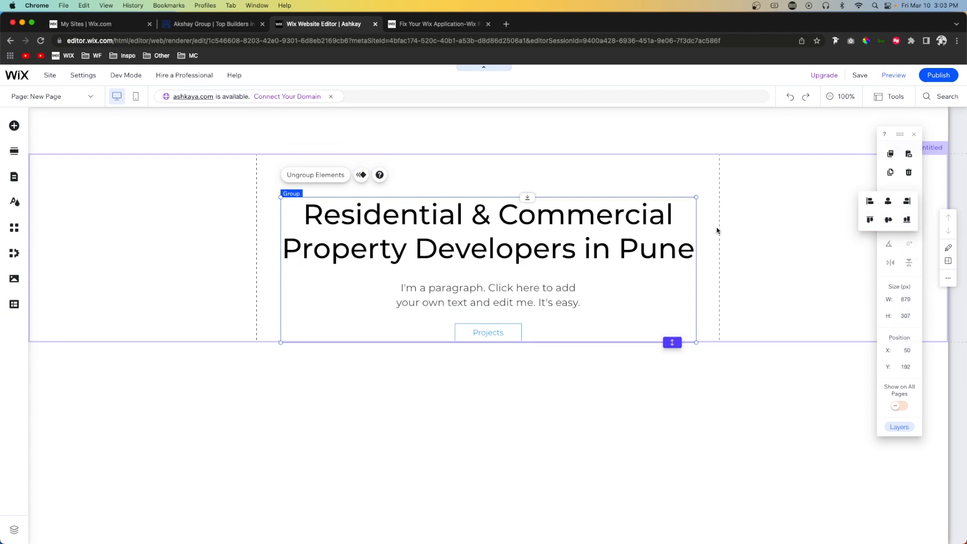
left_click(730, 237)
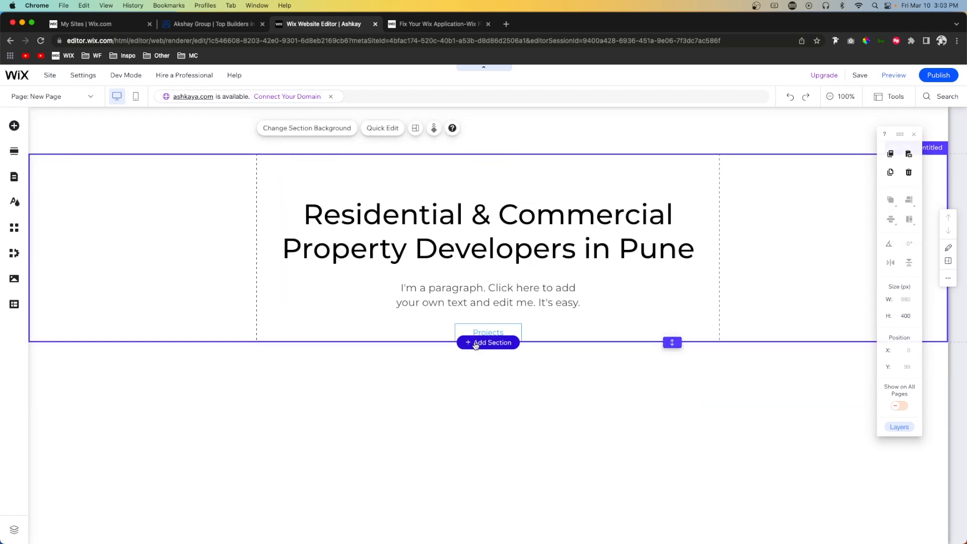
- Add a blank section below the hero text section and set its height to 800 px
left_click(474, 344)
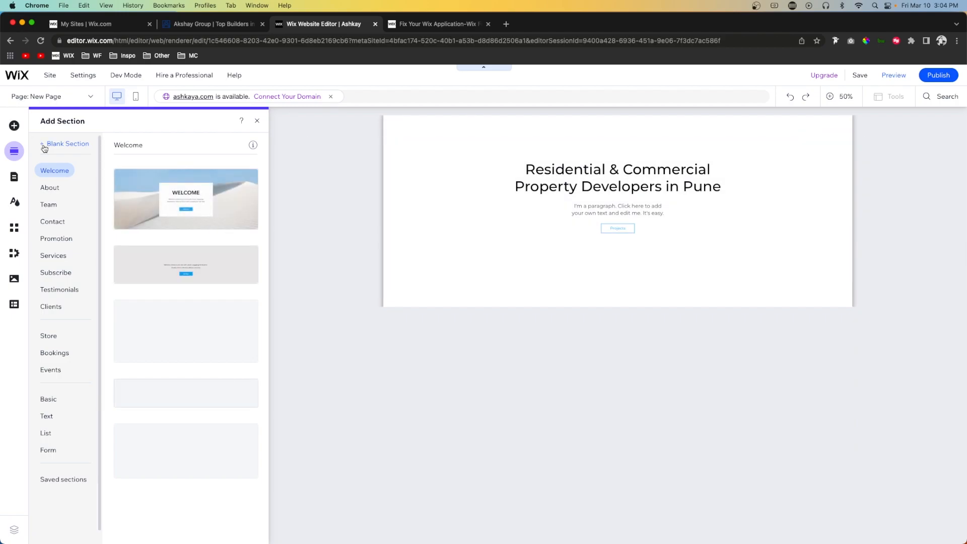
left_click(56, 144)
scroll(711, 276, "down", 1)
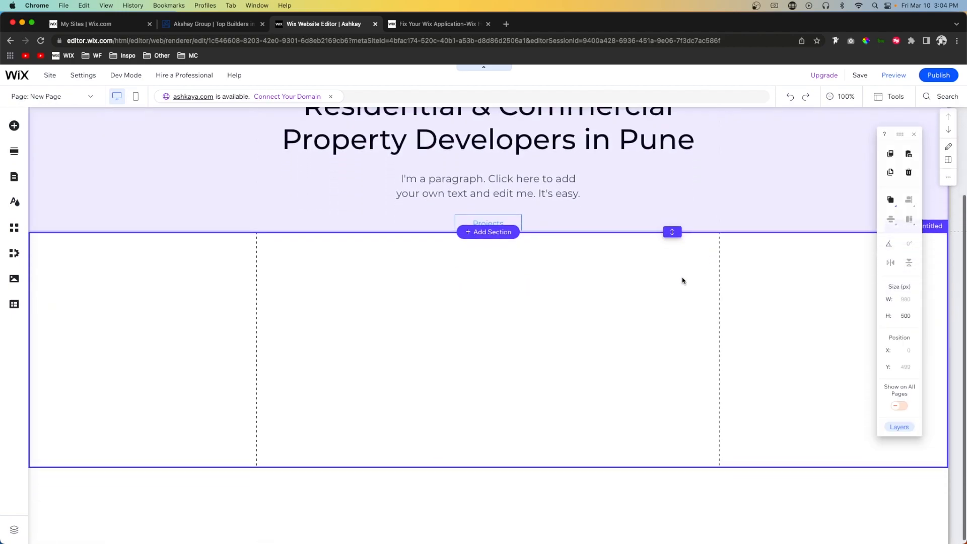
left_click(503, 296)
left_click(912, 319)
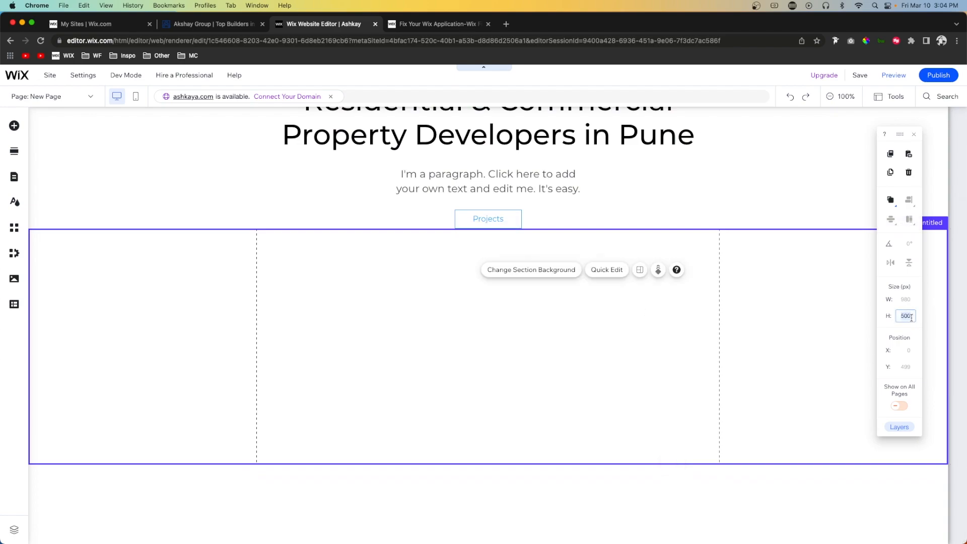
key("Return")
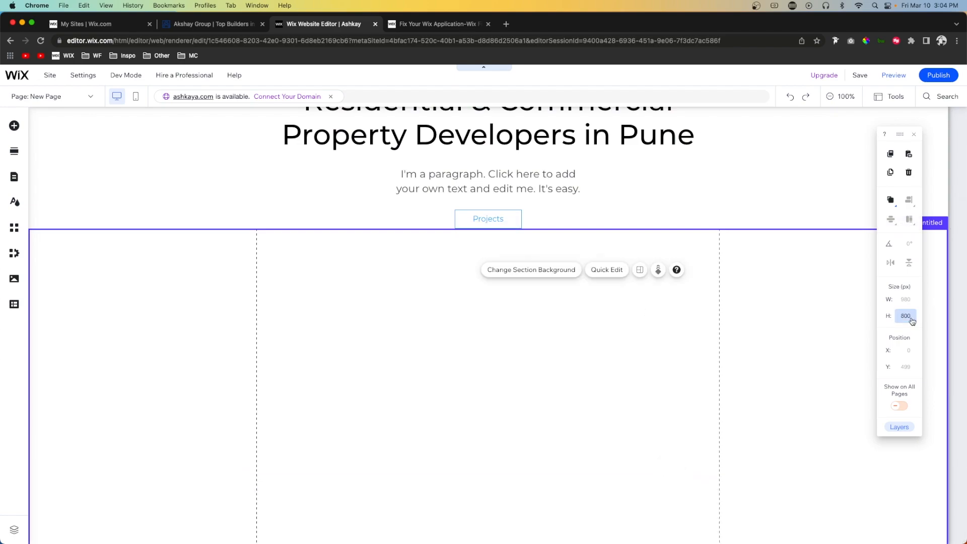
- Set the new section's background to the image Hero 4.png from the site files
scroll(395, 330, "down", 2)
left_click(501, 185)
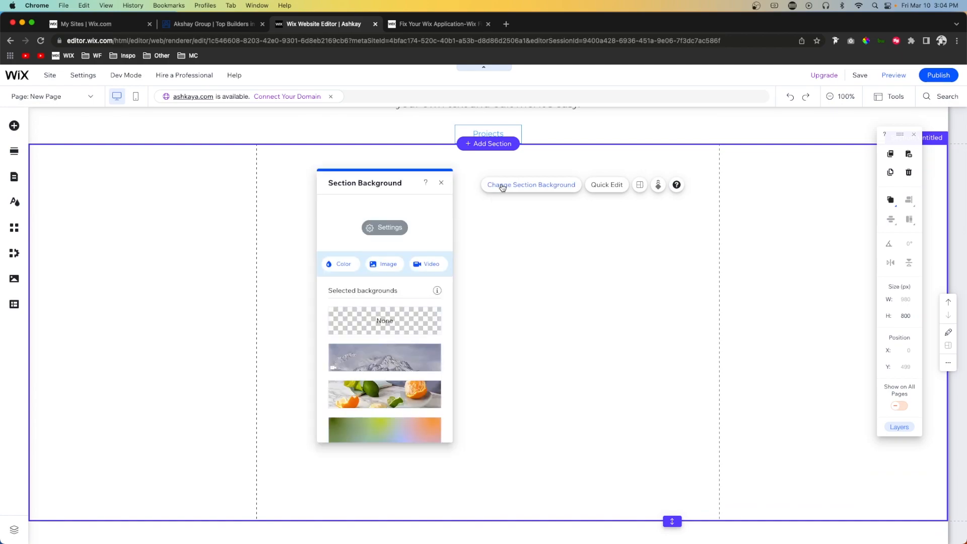
left_click(381, 270)
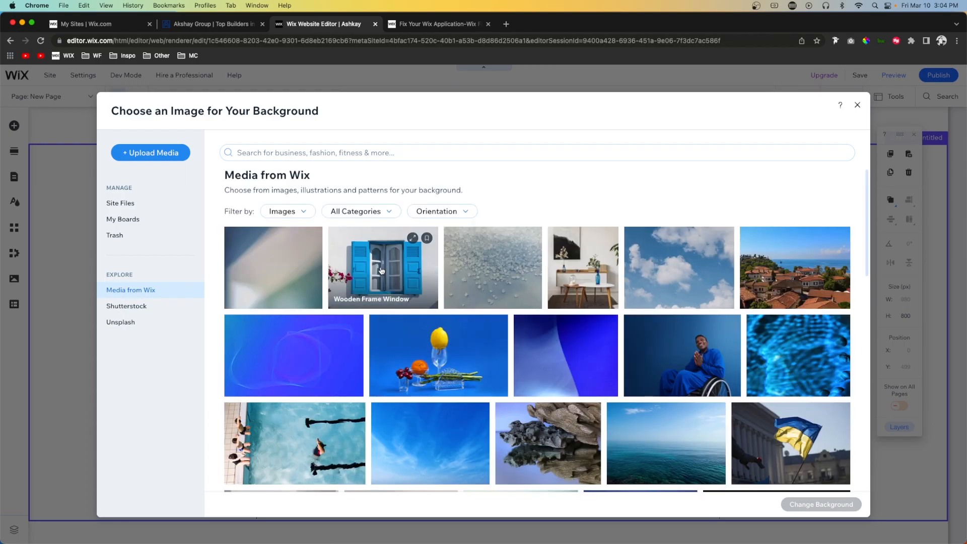
left_click(124, 202)
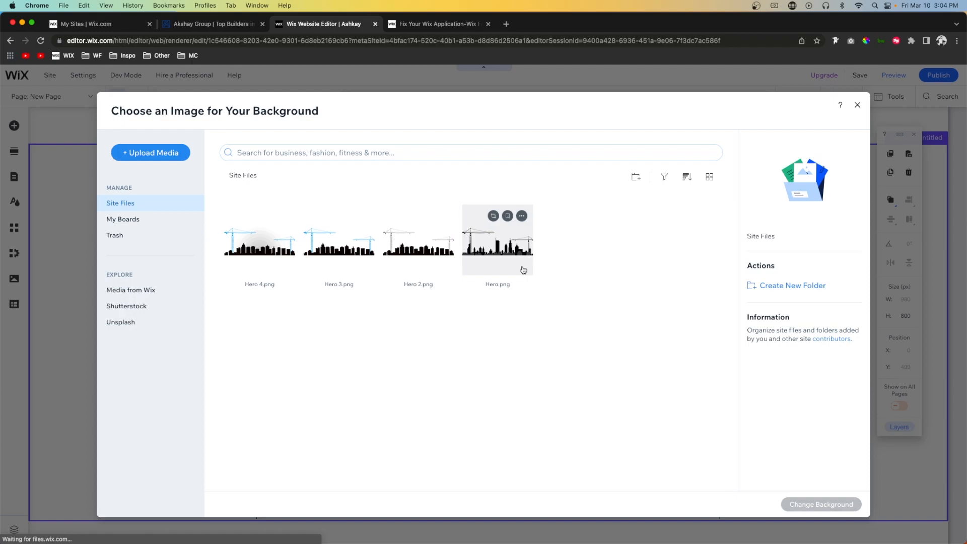
left_click(249, 251)
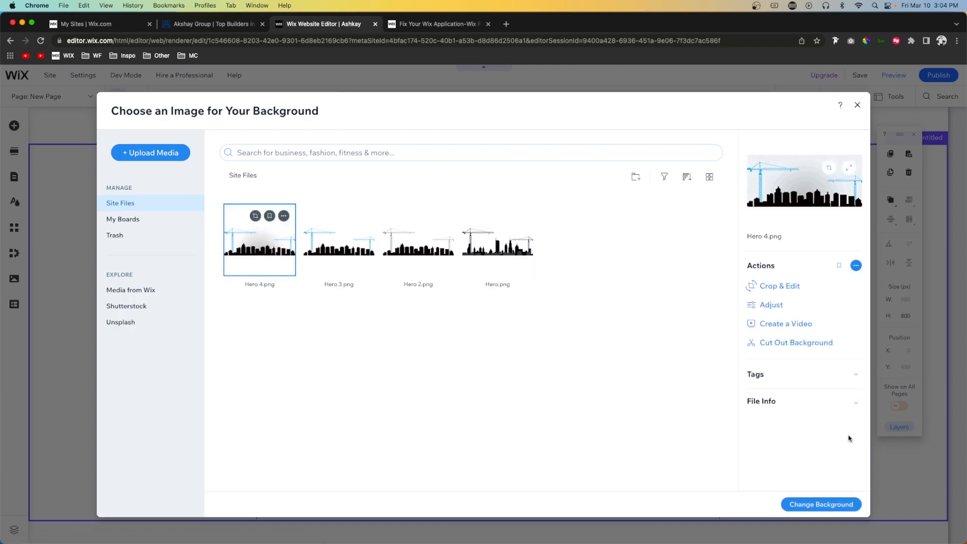
left_click(821, 504)
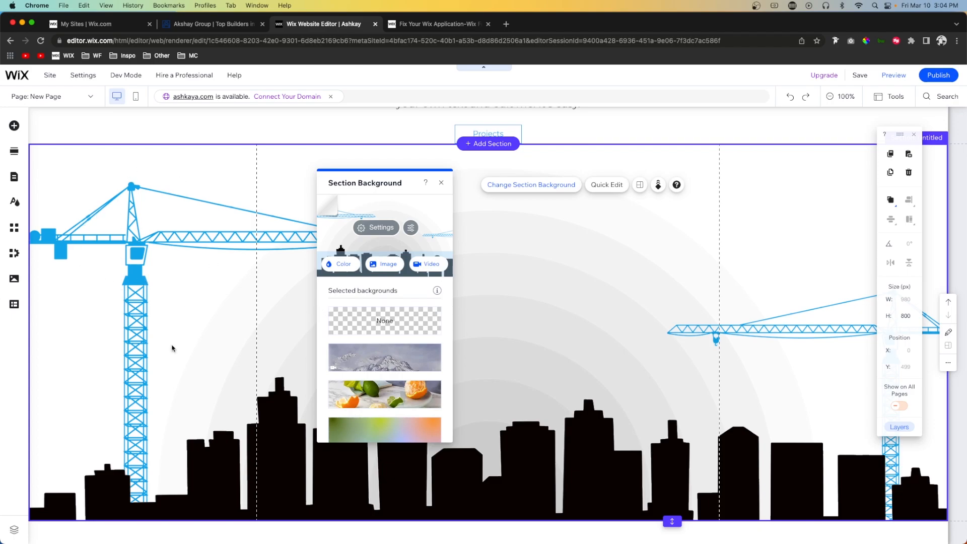
- Position the skyline background image at the bottom centre of its section in the image settings
scroll(633, 399, "down", 2)
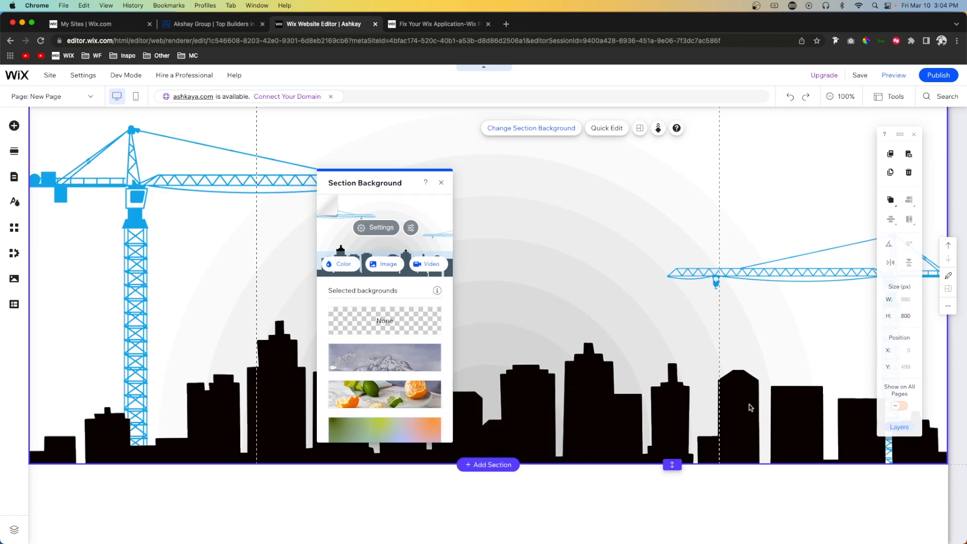
scroll(545, 258, "up", 5)
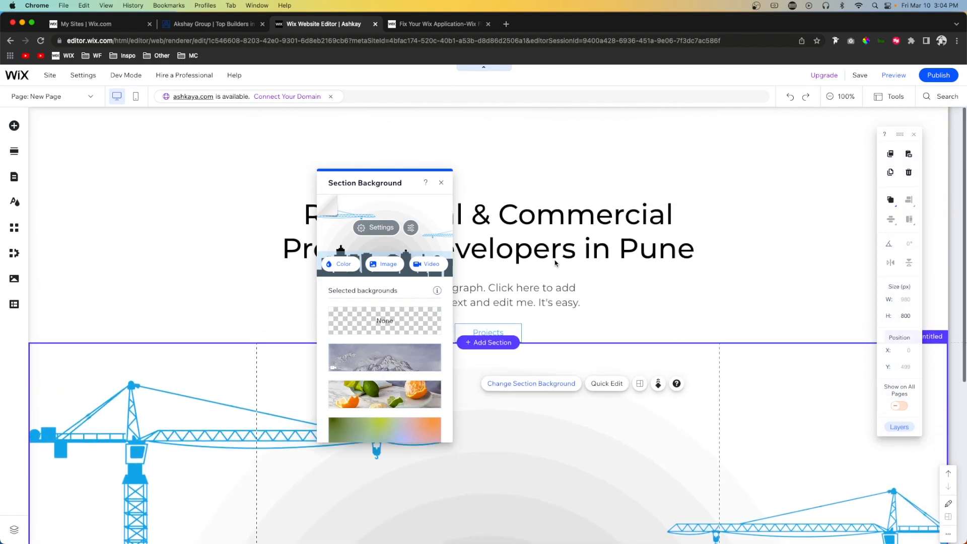
scroll(672, 267, "down", 5)
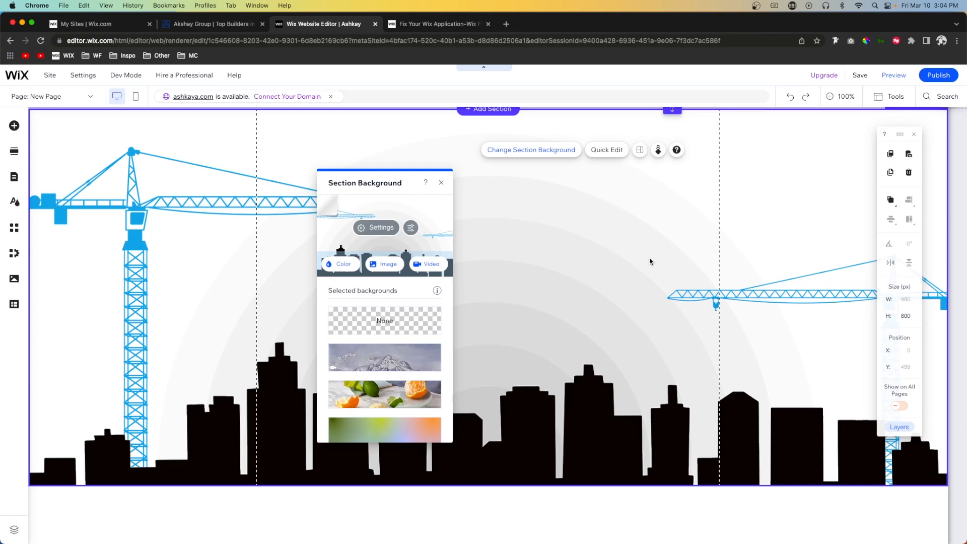
left_click(378, 227)
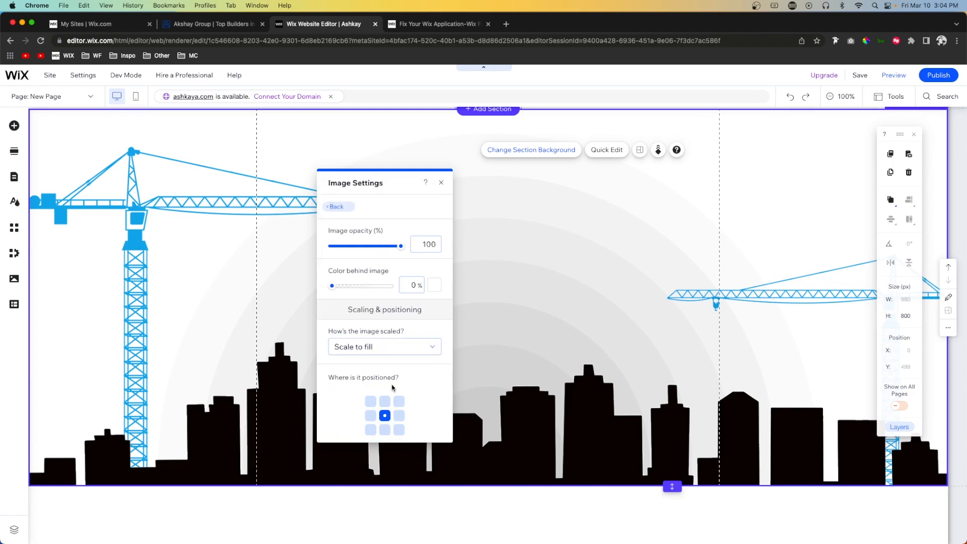
left_click(385, 430)
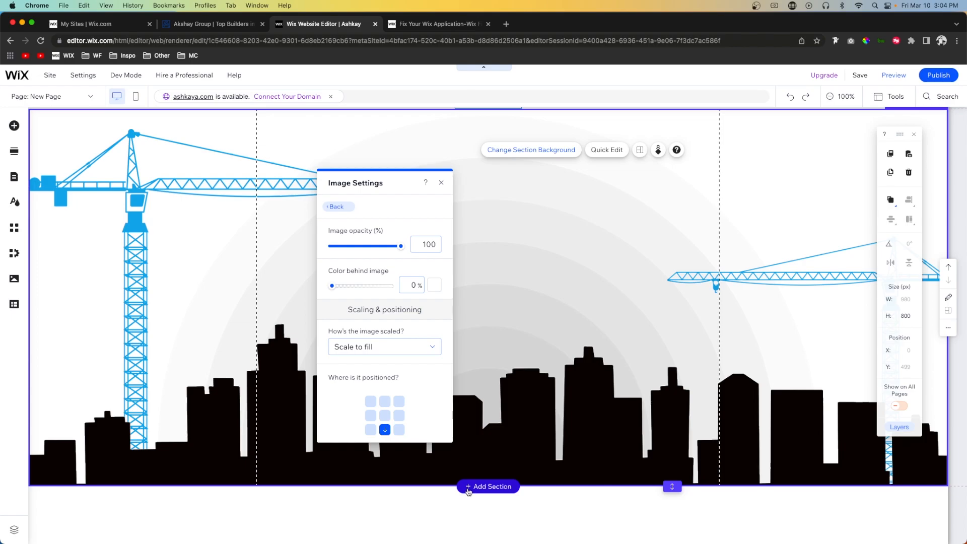
- Add a blank section below the skyline section and set its background colour to black (#000000)
left_click(488, 486)
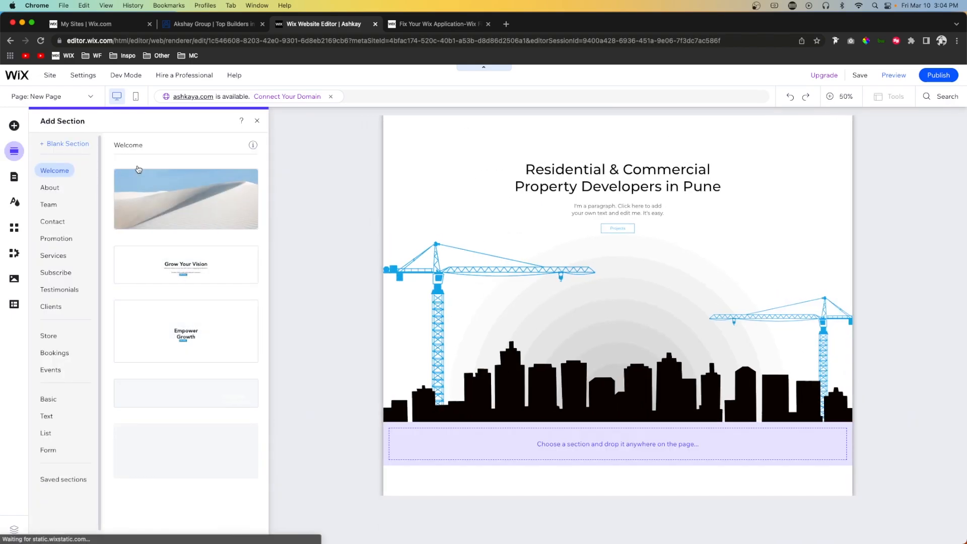
left_click(760, 335)
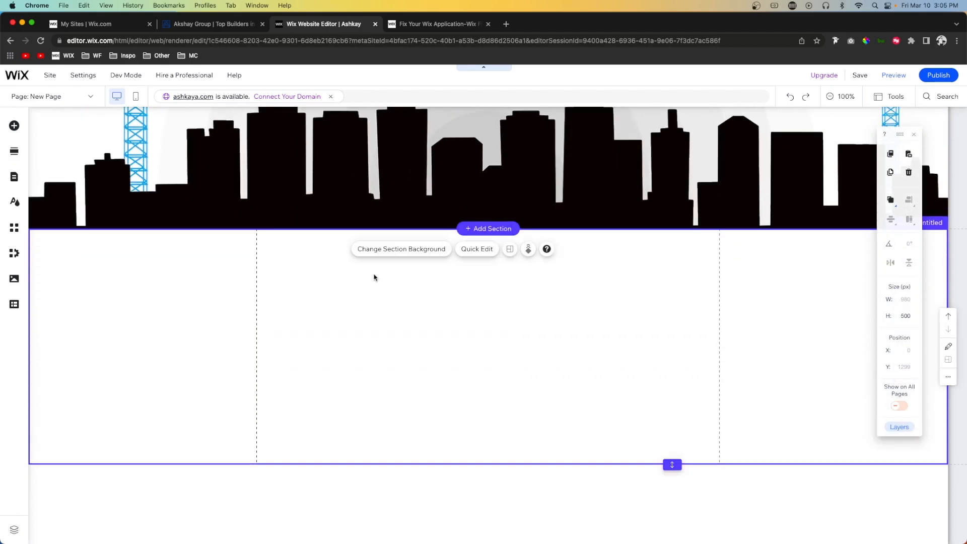
left_click(425, 252)
left_click(240, 327)
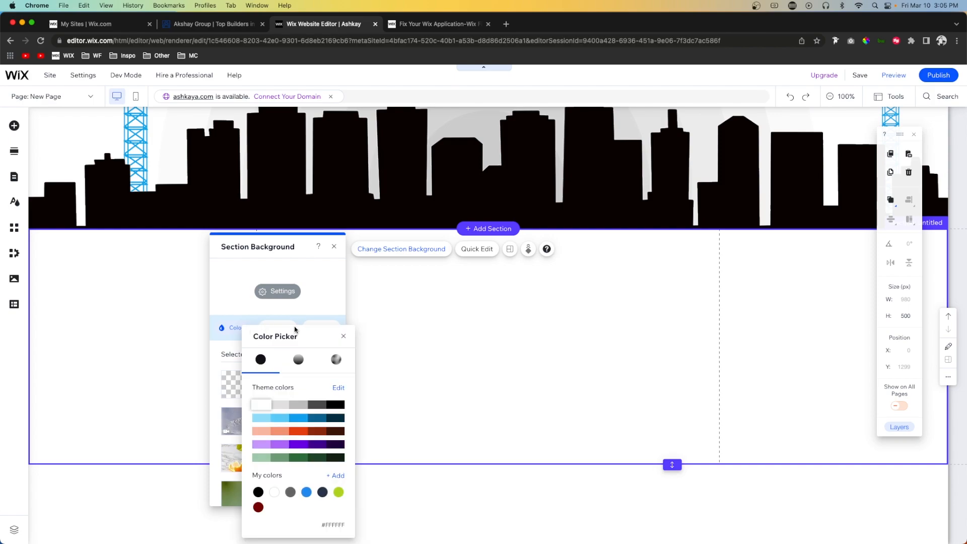
left_click(339, 406)
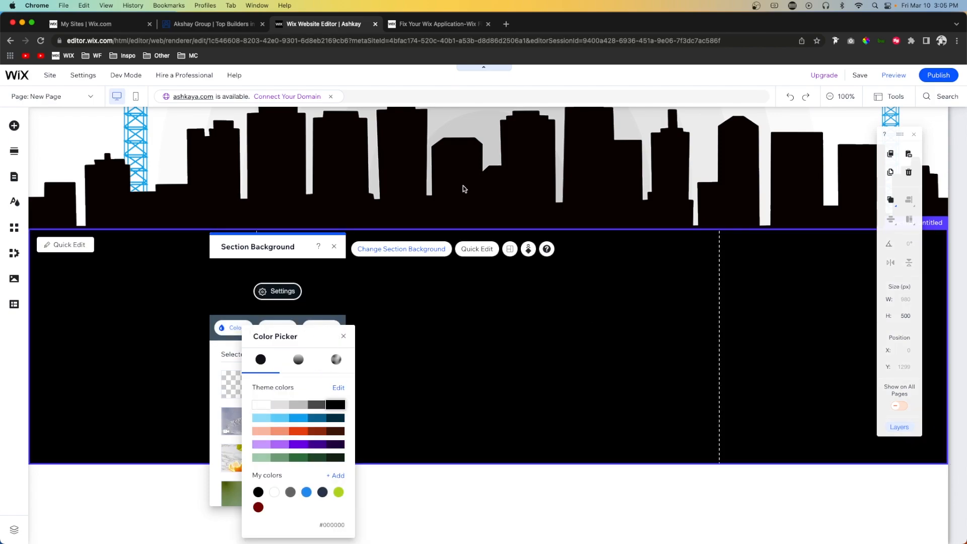
- Set the black section's height to 900 px and close its background settings
left_click(295, 181)
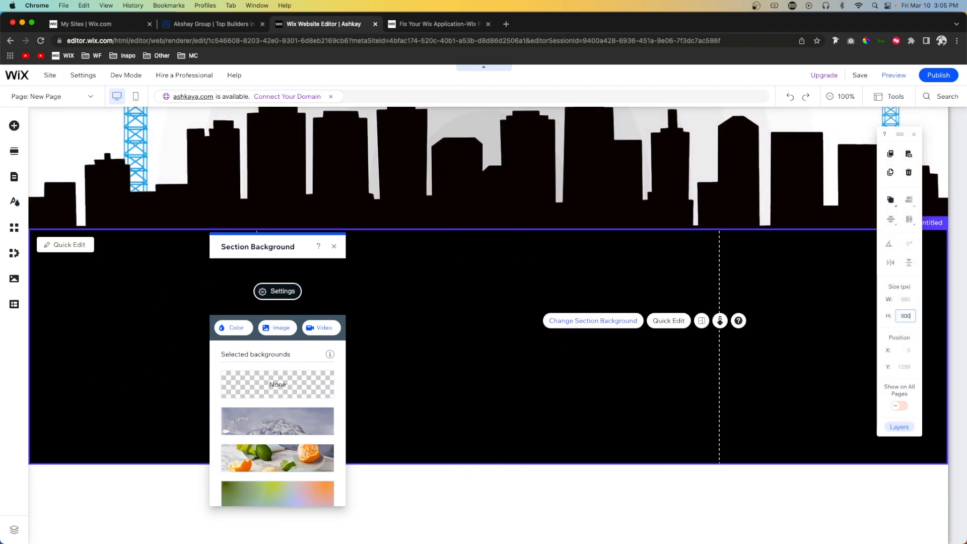
key("Return")
scroll(402, 364, "down", 3)
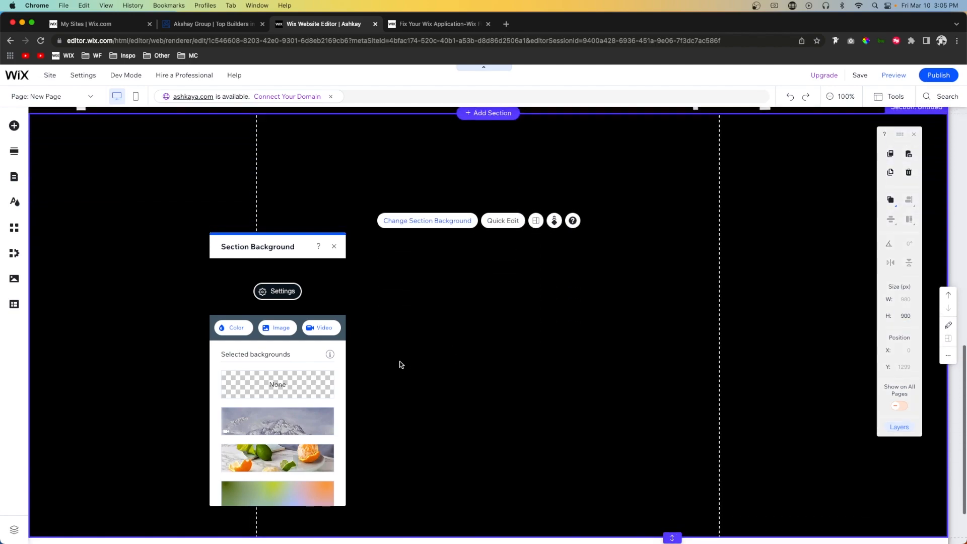
scroll(402, 364, "up", 1)
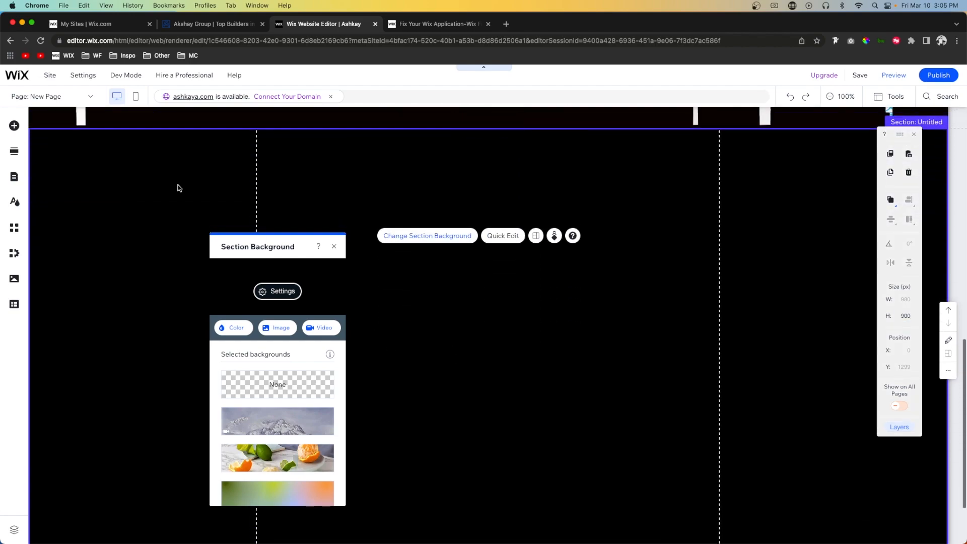
left_click(335, 248)
- Copy the hero heading and paste it near the upper edge of the black section
scroll(380, 199, "up", 10)
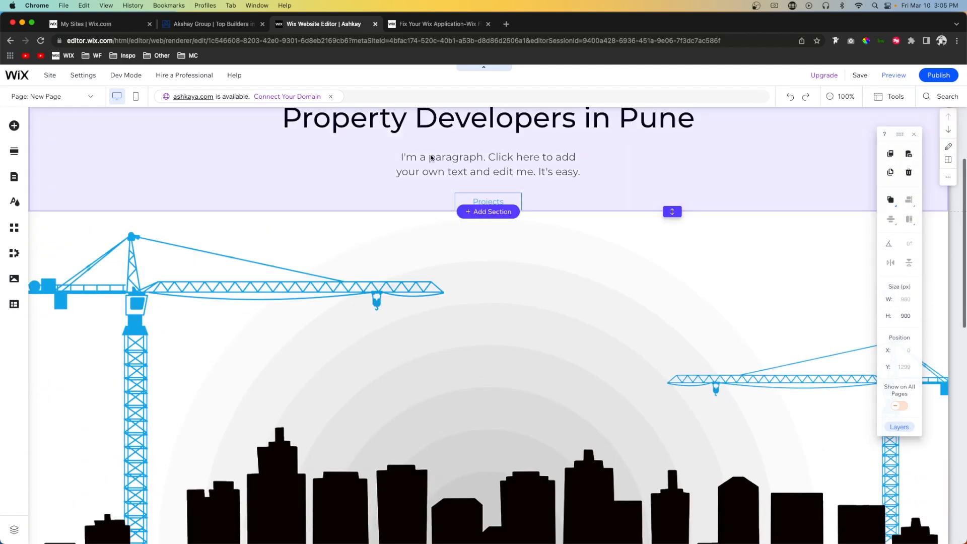
scroll(430, 158, "up", 3)
left_click(440, 157)
left_click(440, 156)
scroll(440, 159, "down", 5)
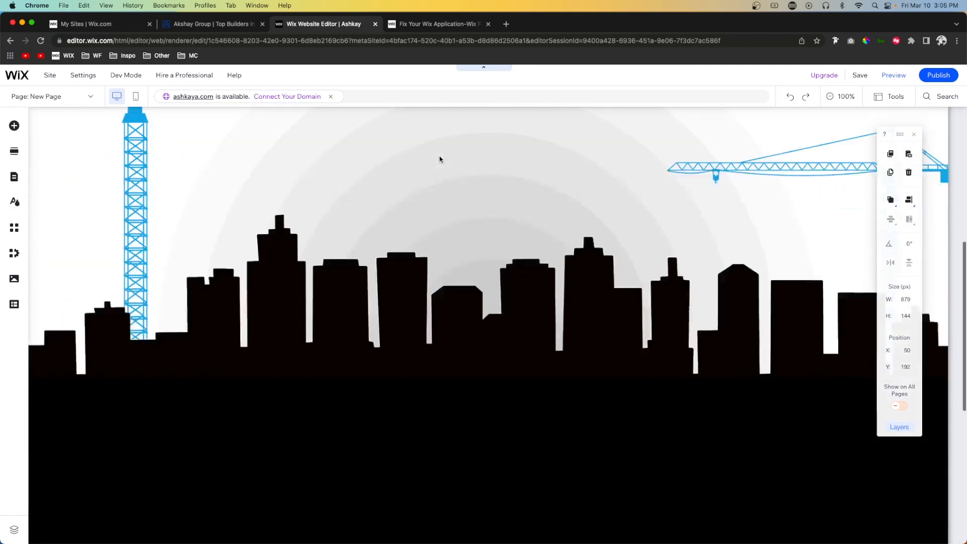
scroll(440, 159, "down", 3)
right_click(373, 328)
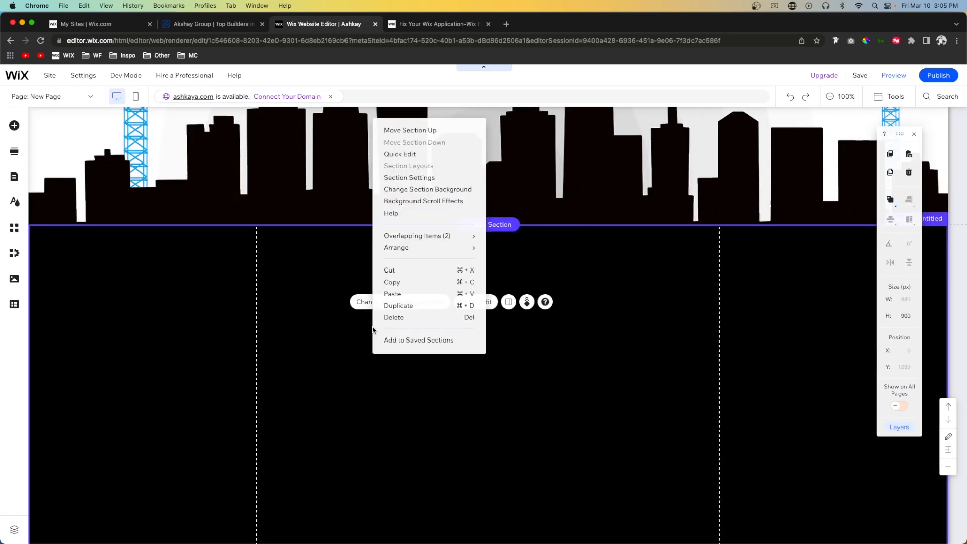
key("super+v")
left_click_drag(425, 321, 397, 285)
- Change the HTML tag of the copied heading in the black section to h2
double_click(398, 285)
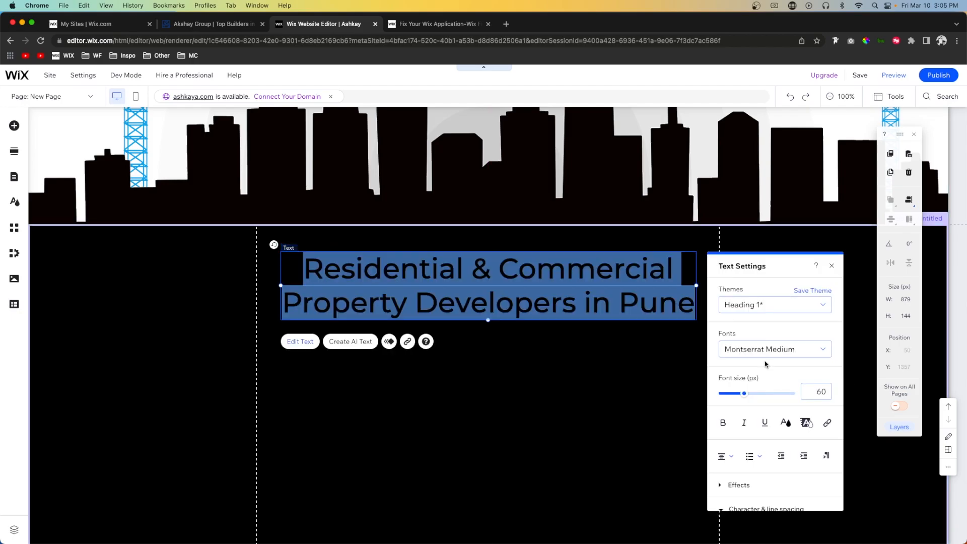
scroll(764, 423, "down", 4)
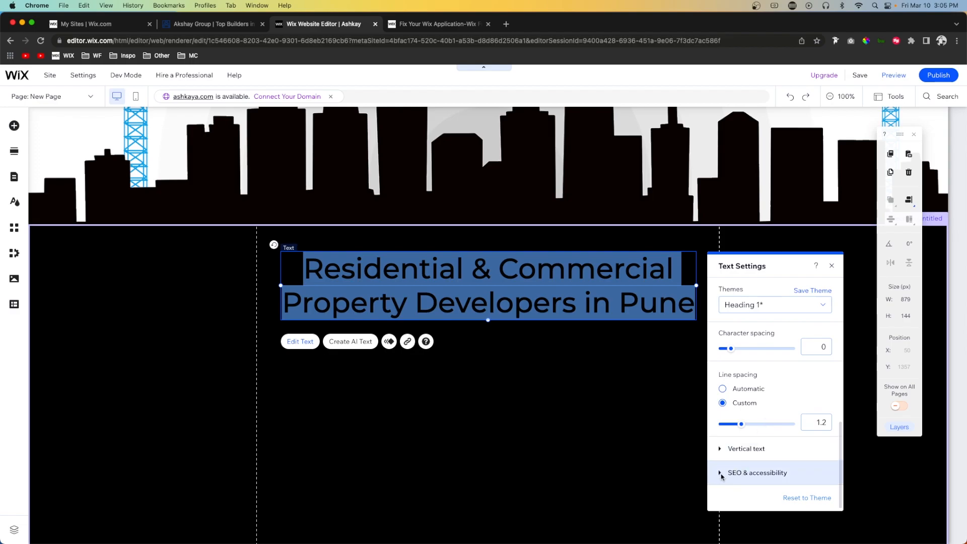
left_click(721, 473)
left_click(749, 472)
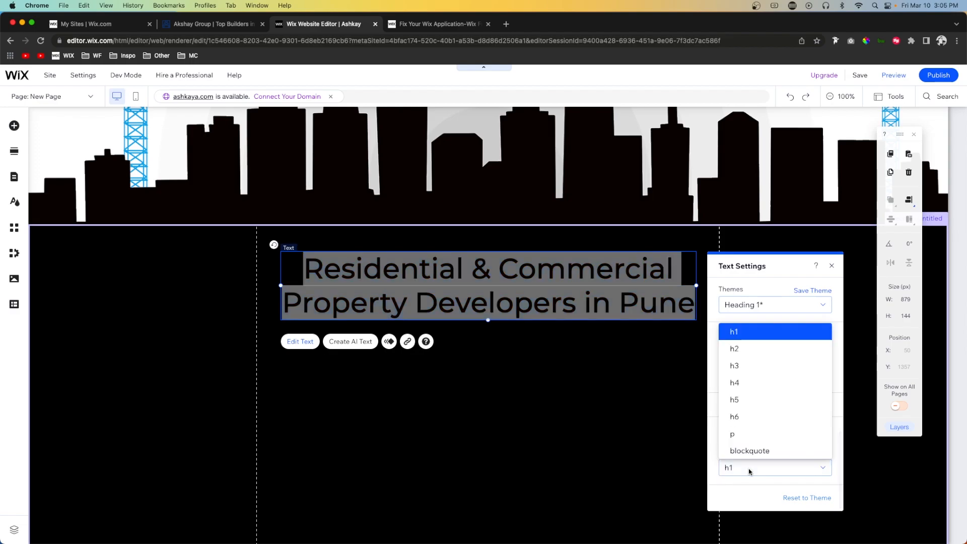
left_click(749, 353)
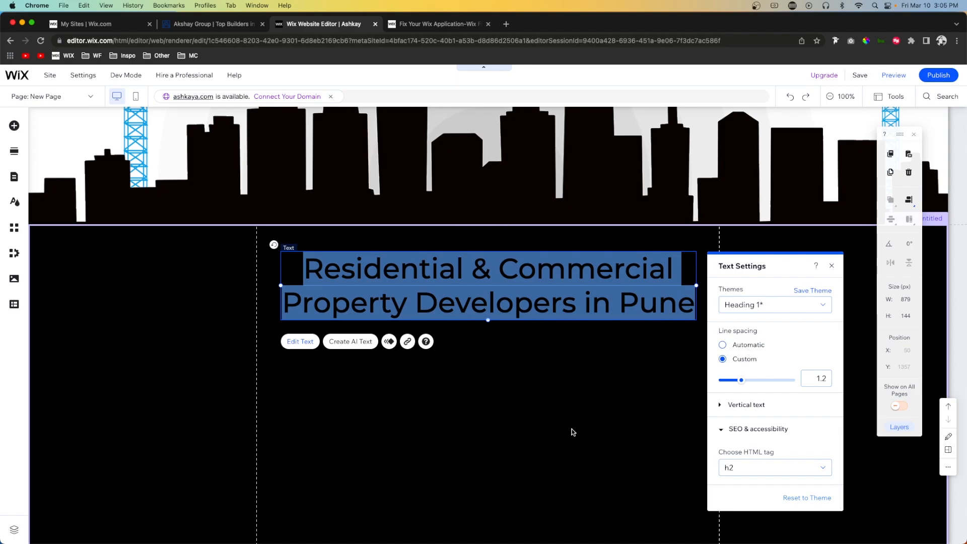
scroll(573, 432, "up", 10)
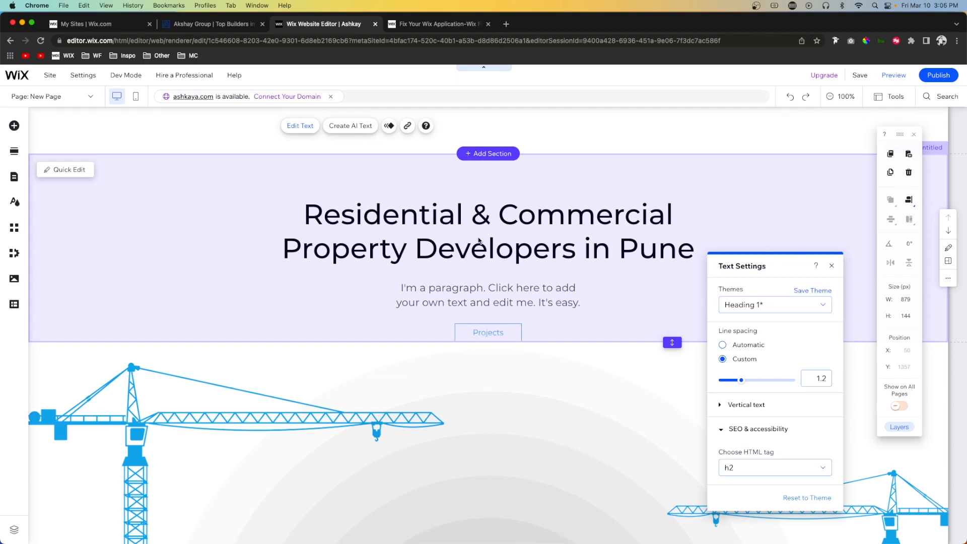
scroll(478, 241, "down", 10)
scroll(364, 183, "up", 1)
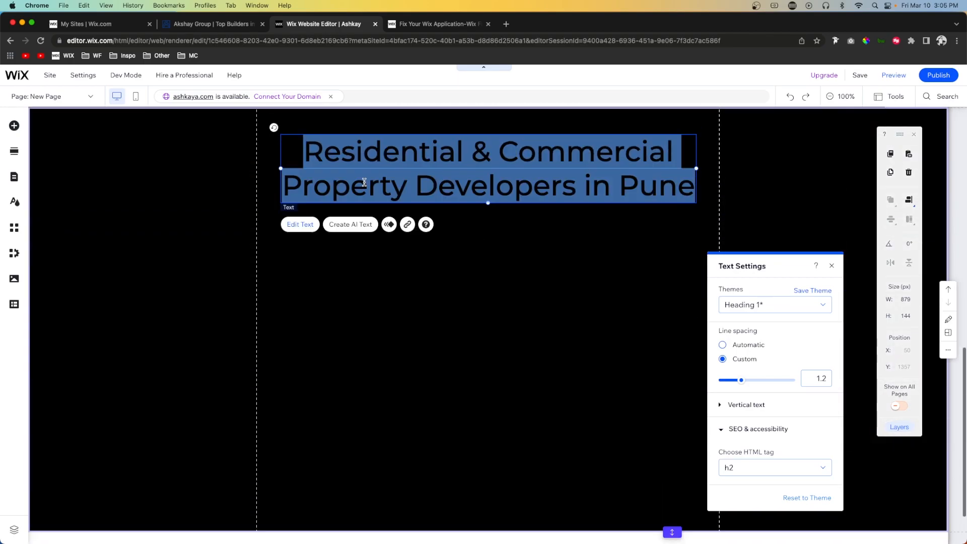
scroll(364, 182, "up", 1)
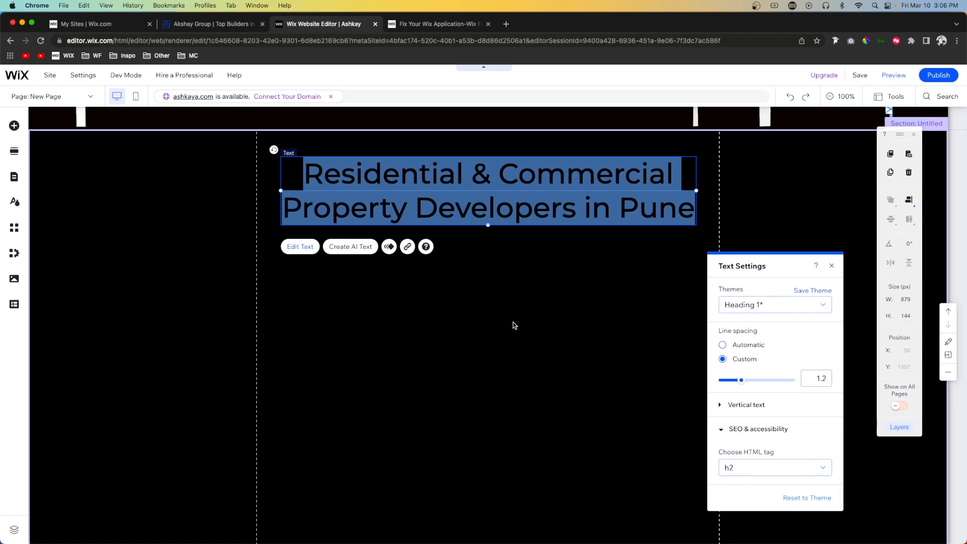
left_click(542, 315)
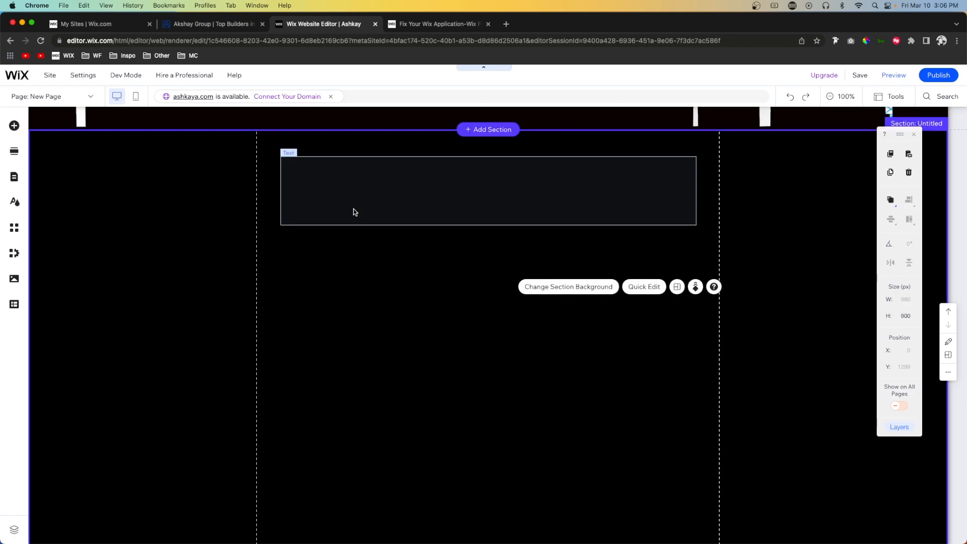
scroll(356, 212, "up", 10)
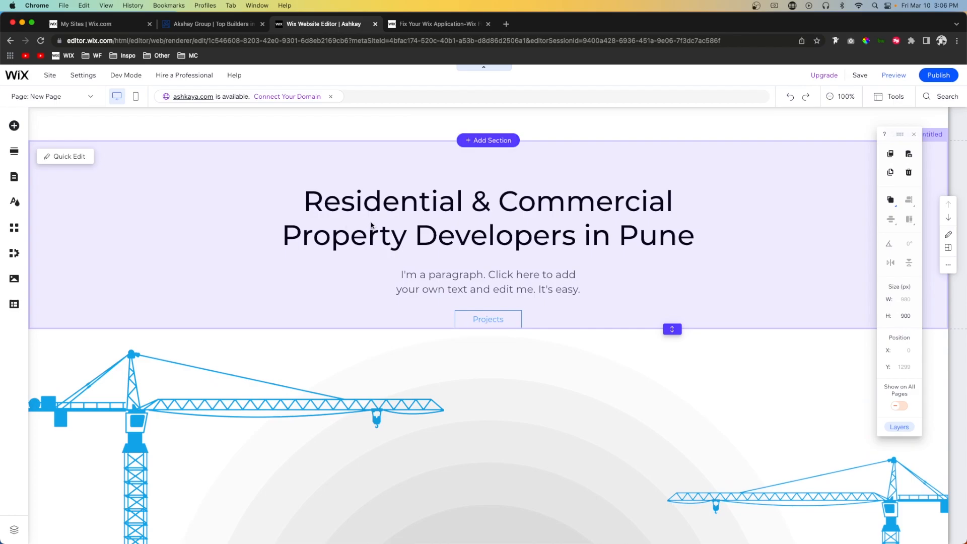
- Replace the copied heading's text with the white 40 px description beginning "Akshay Group is one of the top builders in the real estate industry"
left_click(377, 230)
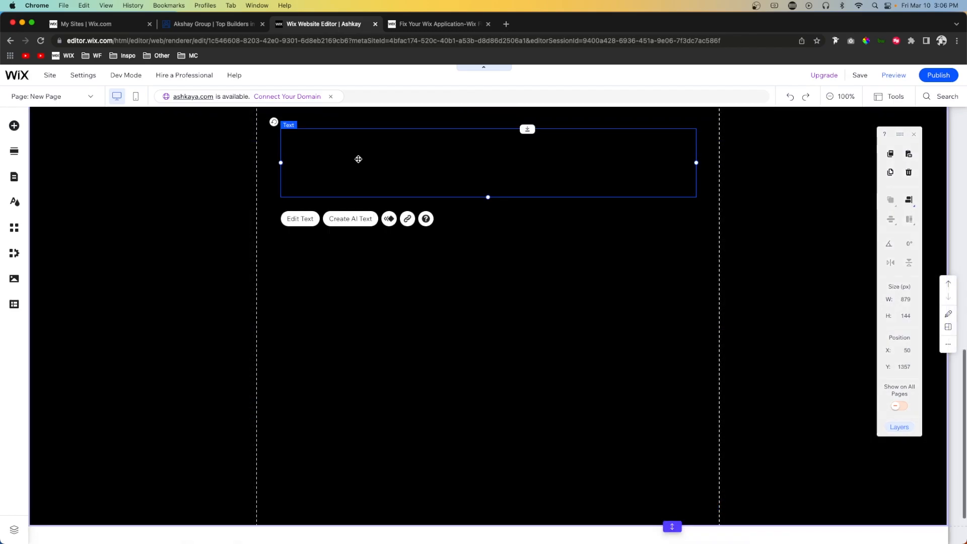
double_click(358, 159)
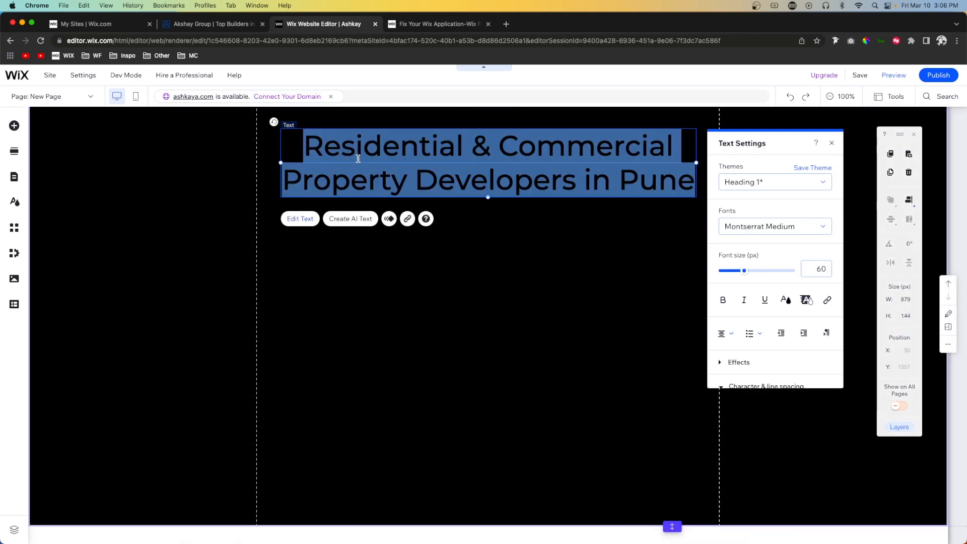
type("Akshay Group is one of the top builders in the real estate industry, headquartered in Pune. Akshay Group is renowned for its reliability and quality construction. It was founded in 1988 and has completed 50+ residential and commercial projects in Pune. It has delivered excellent projects in terms of planning, strength, and form.")
- Left-align the whole Akshay Group description and set its custom line spacing to 0.8
key("super+a")
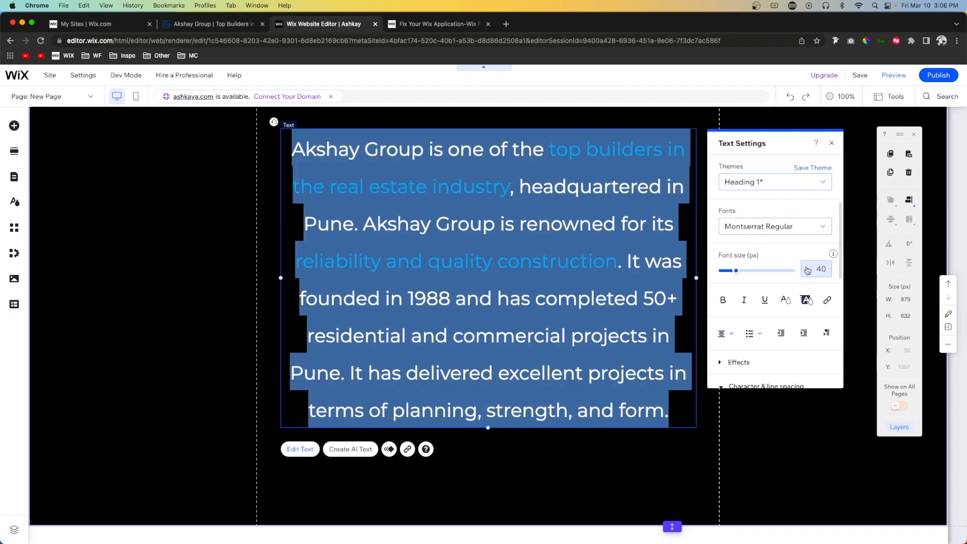
left_click(725, 333)
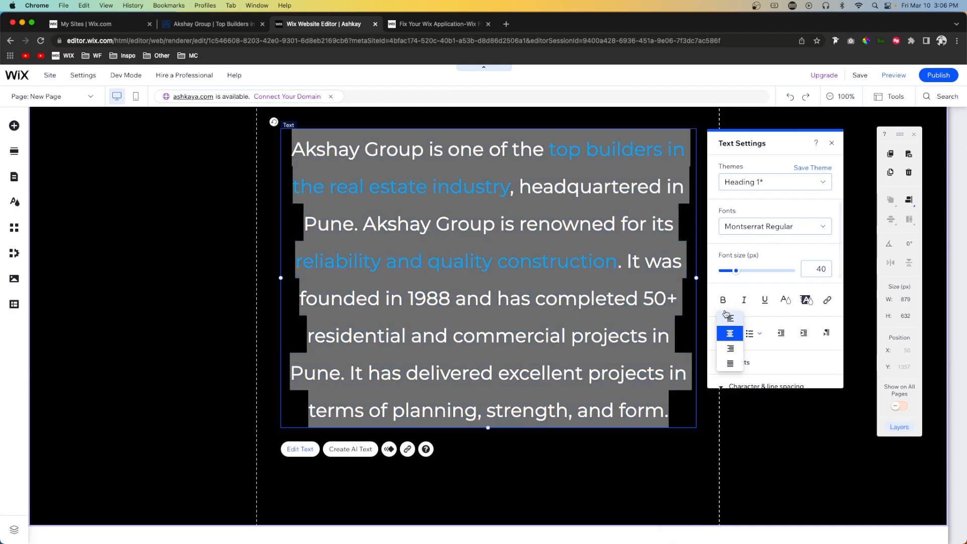
left_click(728, 319)
scroll(793, 308, "down", 1)
scroll(793, 307, "down", 2)
scroll(793, 308, "up", 2)
scroll(793, 308, "down", 1)
scroll(793, 307, "down", 1)
scroll(725, 252, "down", 3)
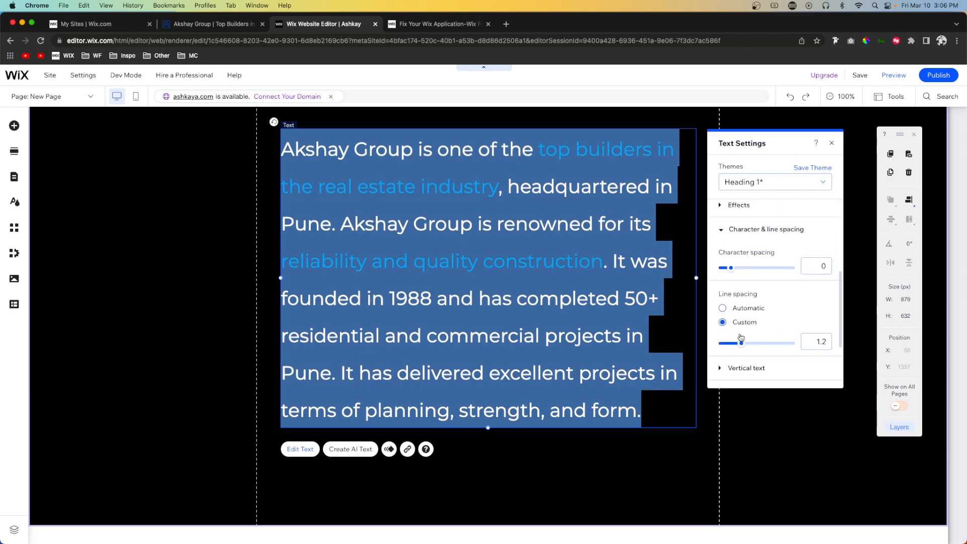
left_click_drag(740, 323, 730, 328)
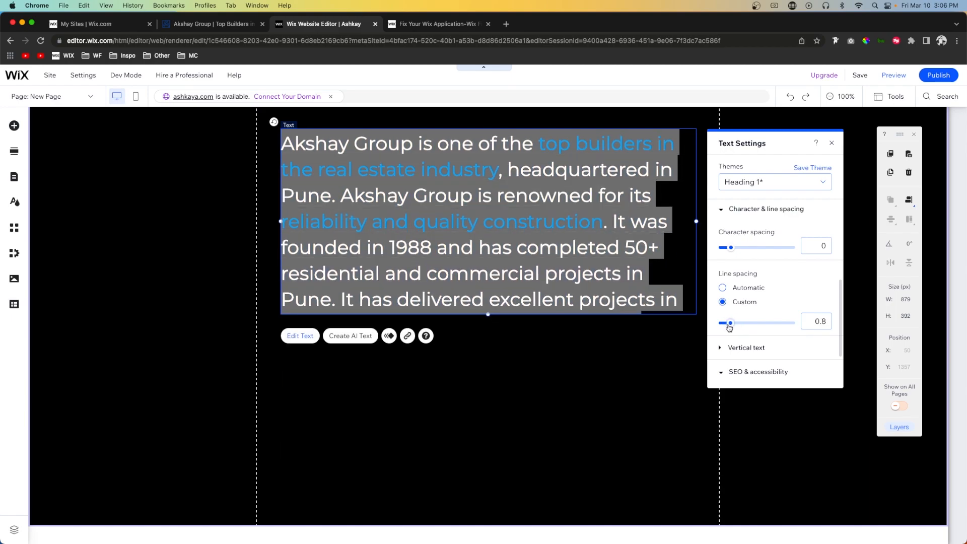
- Extend the black section downward to a height of about 1131 px
left_click(657, 404)
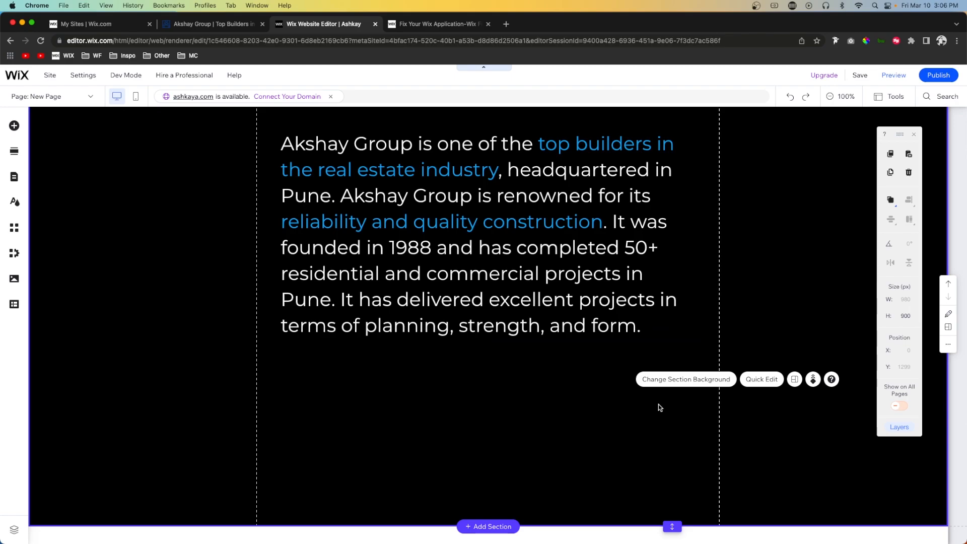
scroll(658, 404, "down", 1)
scroll(658, 407, "up", 3)
left_click(474, 282)
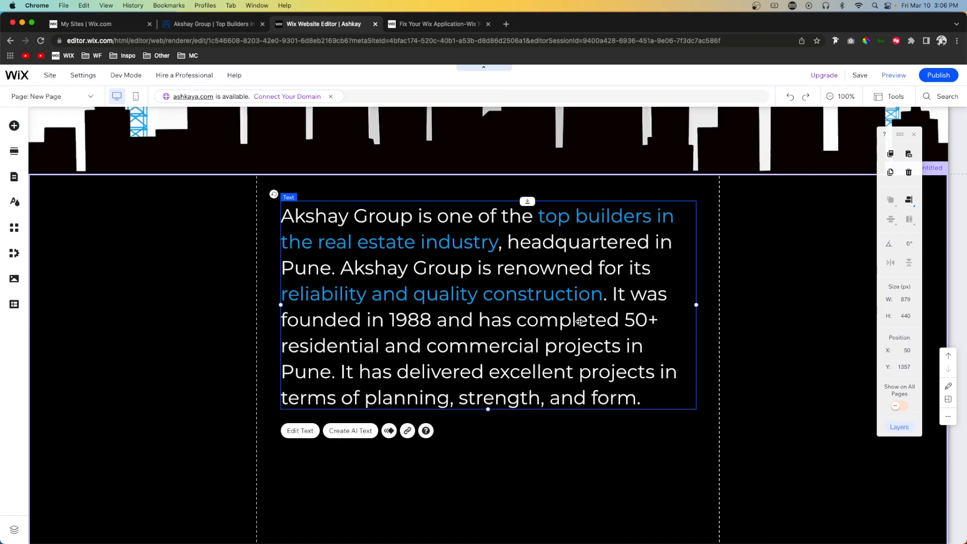
scroll(580, 321, "down", 3)
left_click(579, 322)
scroll(580, 324, "up", 2)
scroll(580, 324, "down", 2)
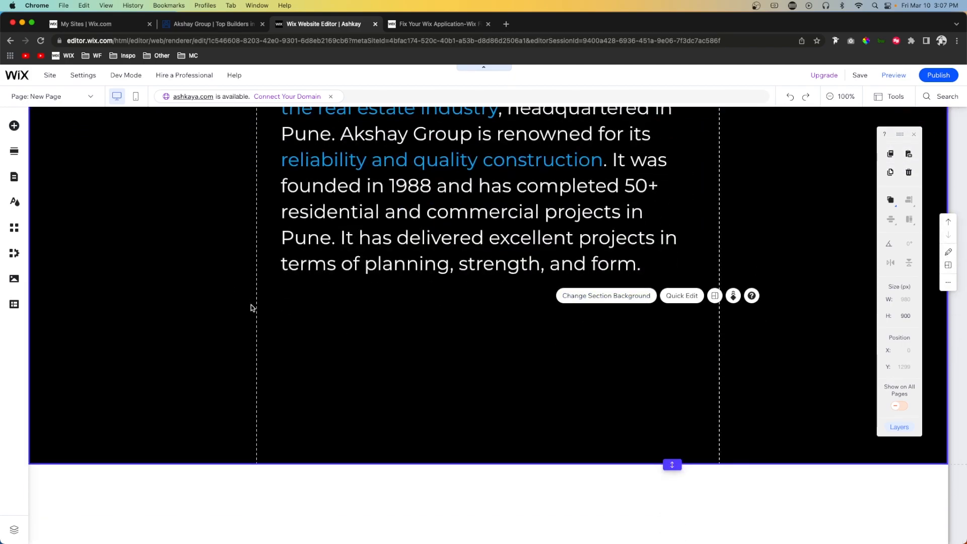
left_click_drag(672, 464, 672, 542)
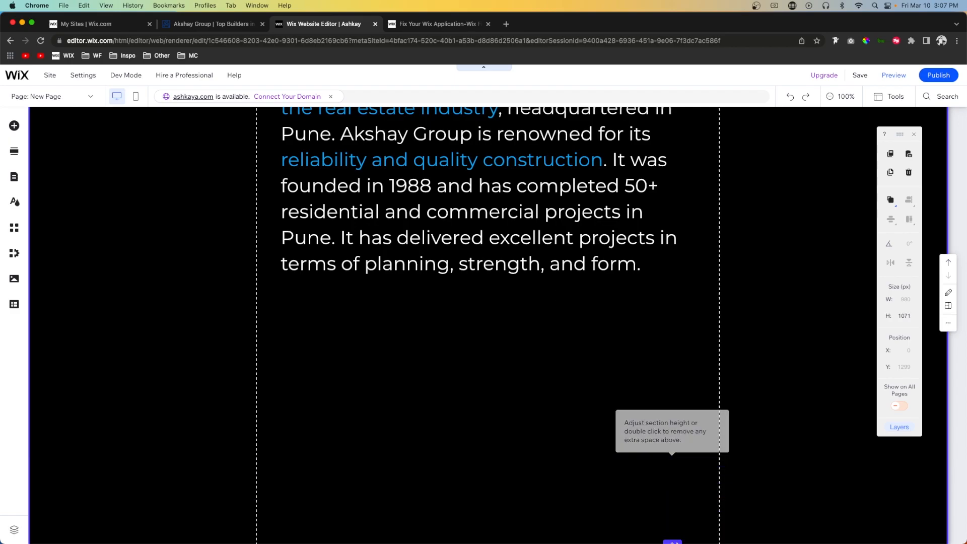
scroll(650, 294, "down", 2)
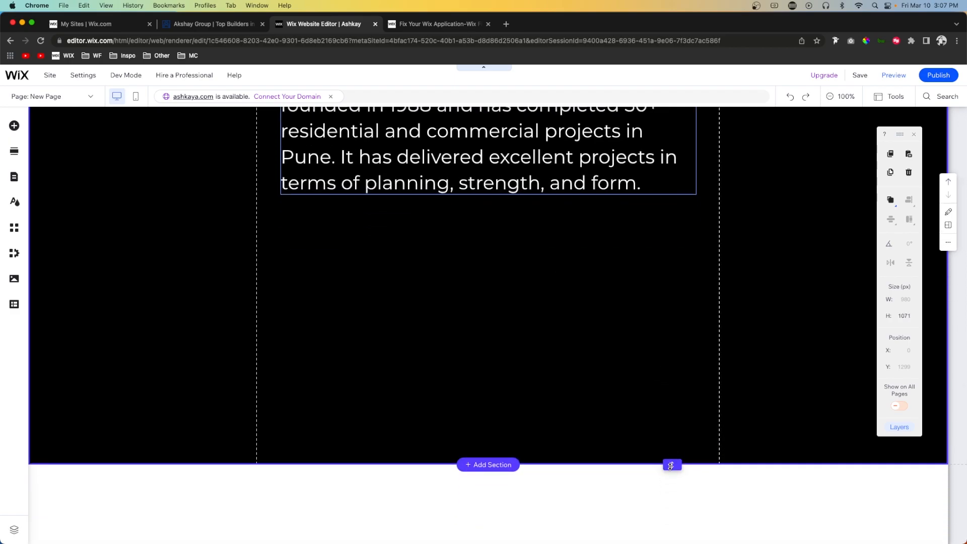
left_click_drag(672, 464, 672, 492)
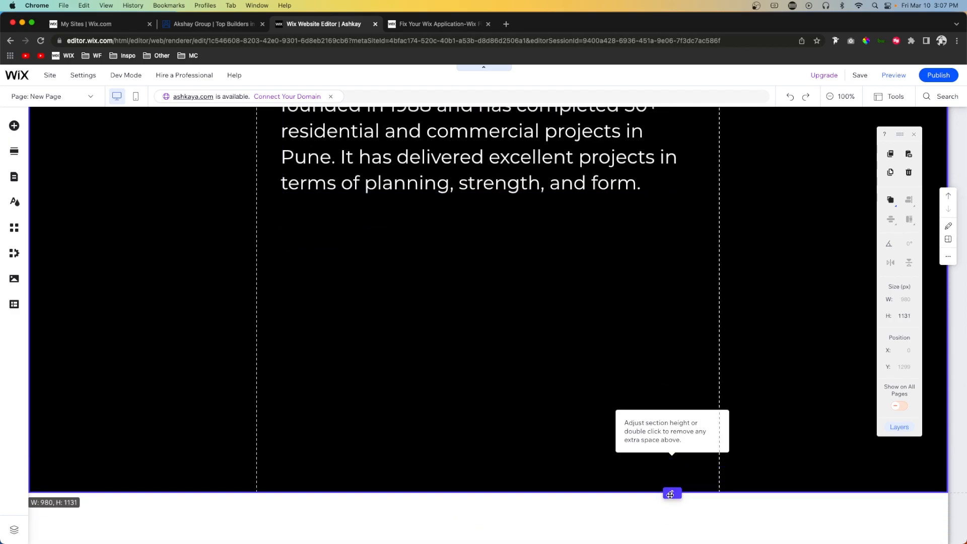
- Add a Paragraph 1 themed text below the company description, lined up with the description's left edge
left_click(15, 126)
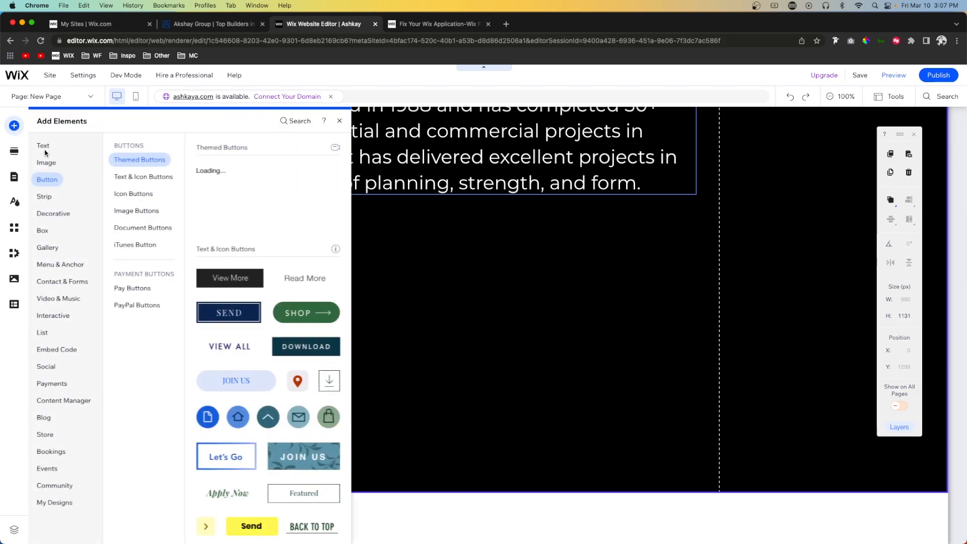
left_click(42, 147)
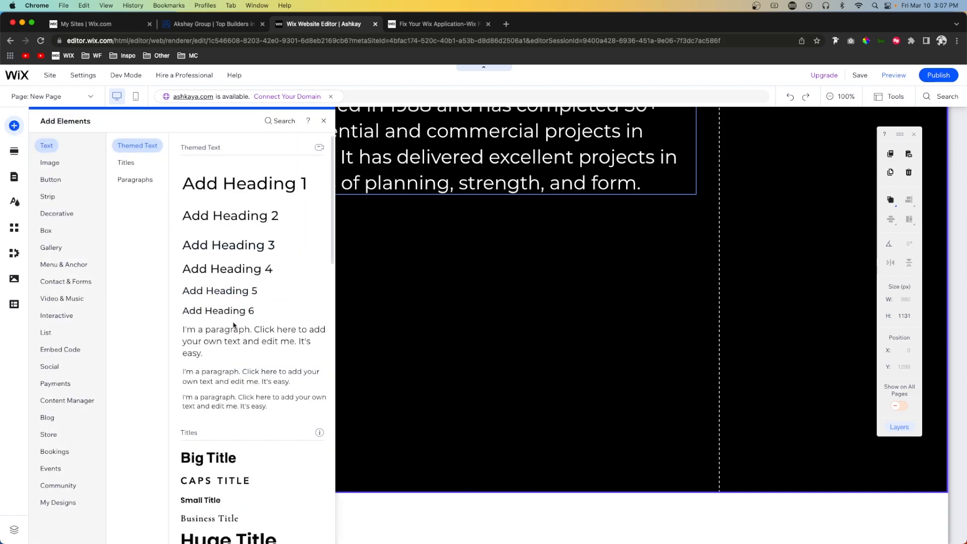
left_click_drag(231, 332, 448, 275)
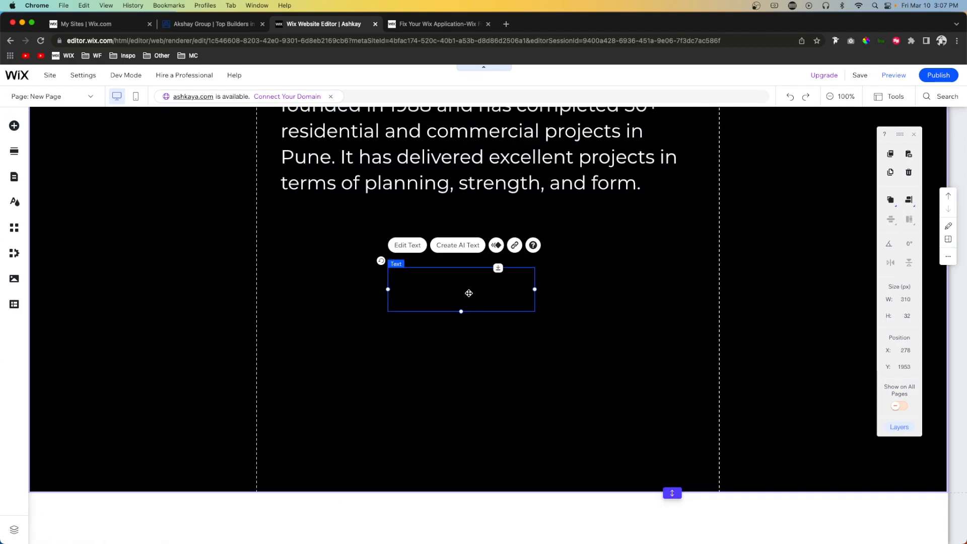
left_click_drag(371, 261, 362, 237)
- Check the company description's width and calculate 880/2 in Spotlight Search
left_click(566, 168)
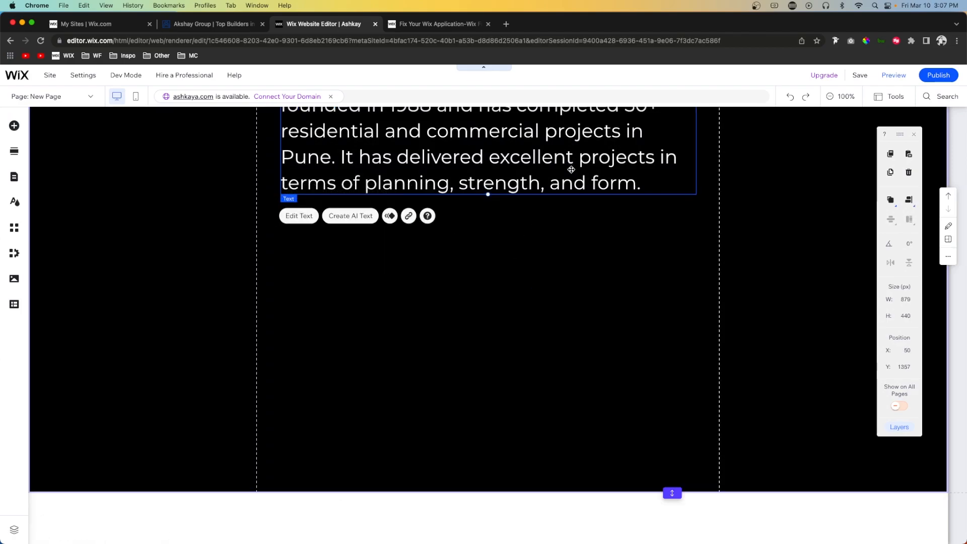
scroll(488, 190, "up", 3)
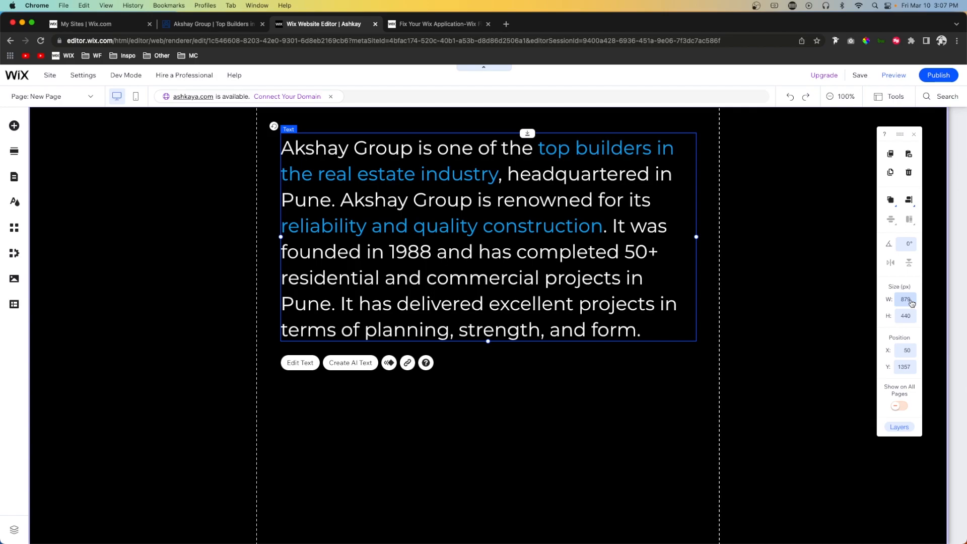
key("super+space")
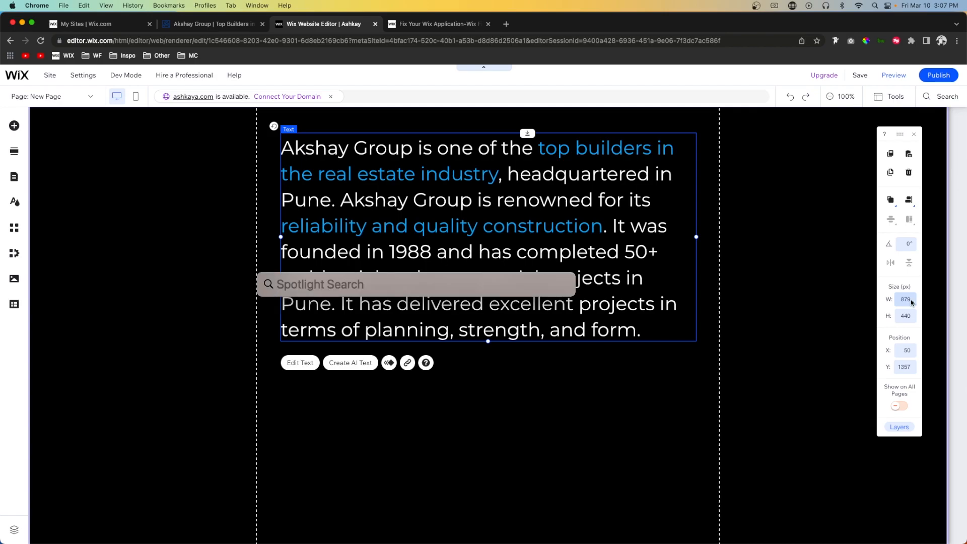
type("880/")
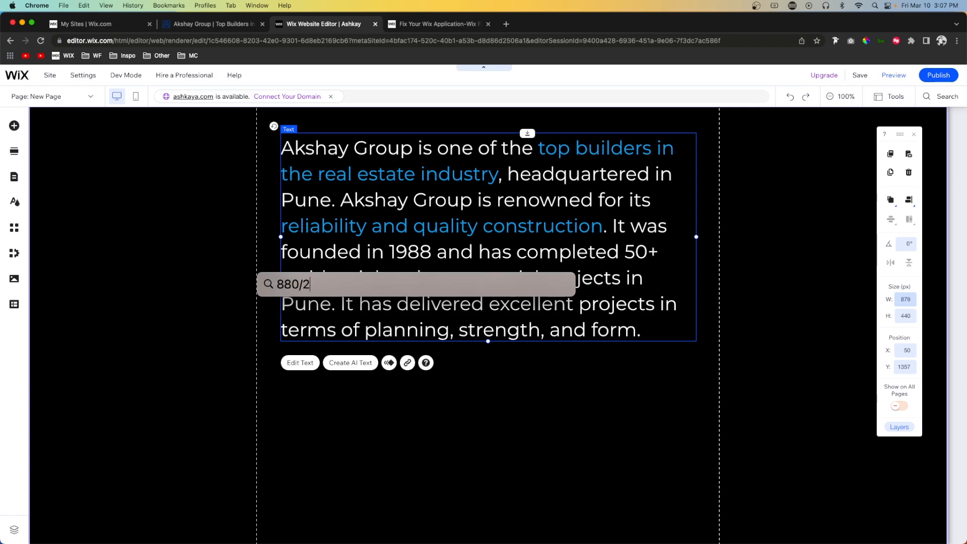
type("2")
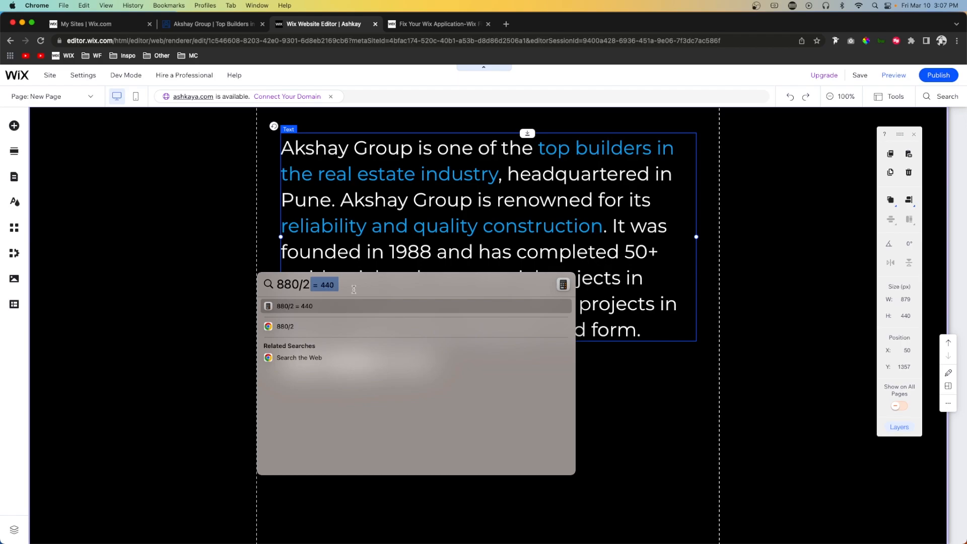
key("Escape")
key("Escape")
- Set the width of the new paragraph below the description to 420 px
left_click(356, 403)
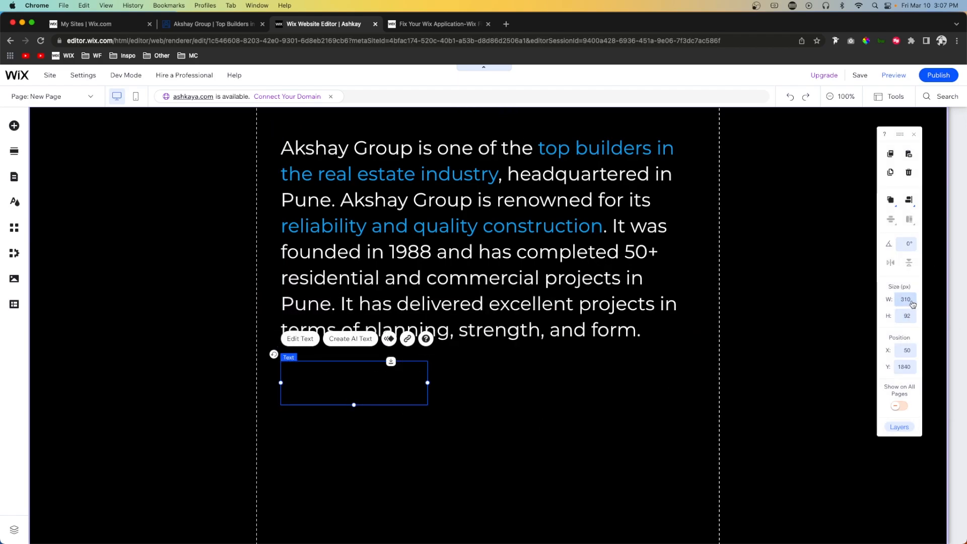
left_click(912, 299)
type("420")
key("Return")
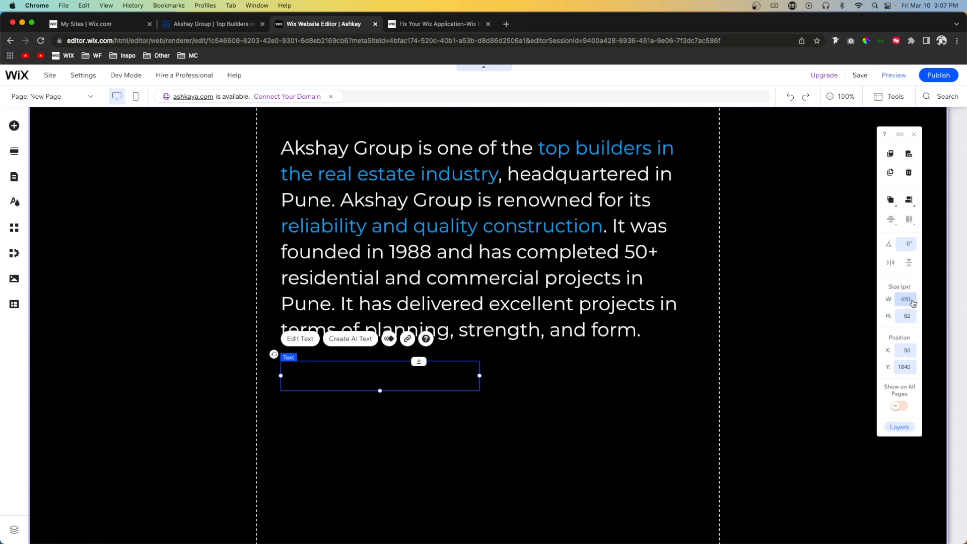
- Replace the new paragraph's placeholder with the filler text beginning "Lorem ipsum dolor sit amet, consectetur adipiscing elit"
scroll(371, 395, "down", 3)
double_click(319, 265)
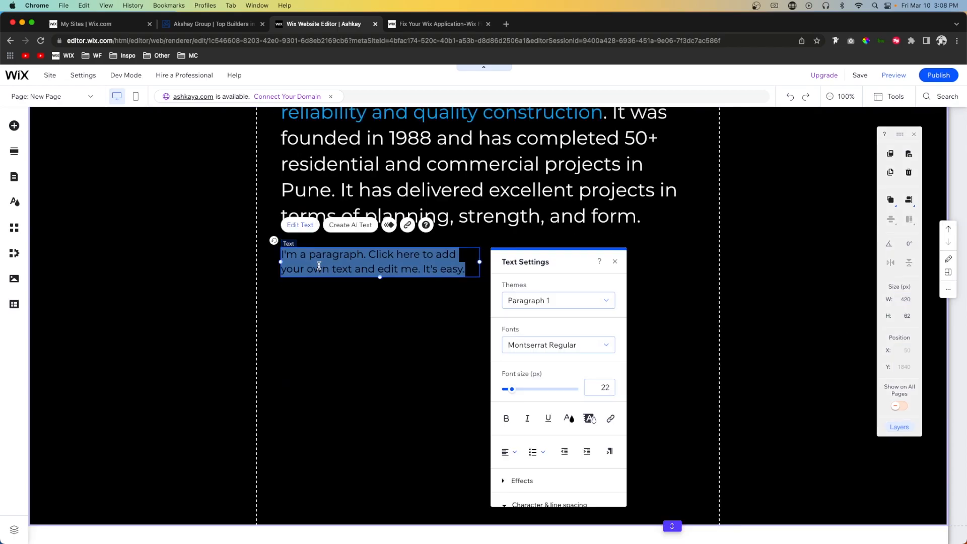
type("Lorem ipsum dolor sit amet, consectetur adipiscing elit. Fusce rhoncus mattis porttitor. Nunc ultrices molestie accumsan. Nullam et fermentum massa. In vitae dignissim quam. Phasellus orci neque, ornare eget aliquet sit amet, convallis sit amet nibh.")
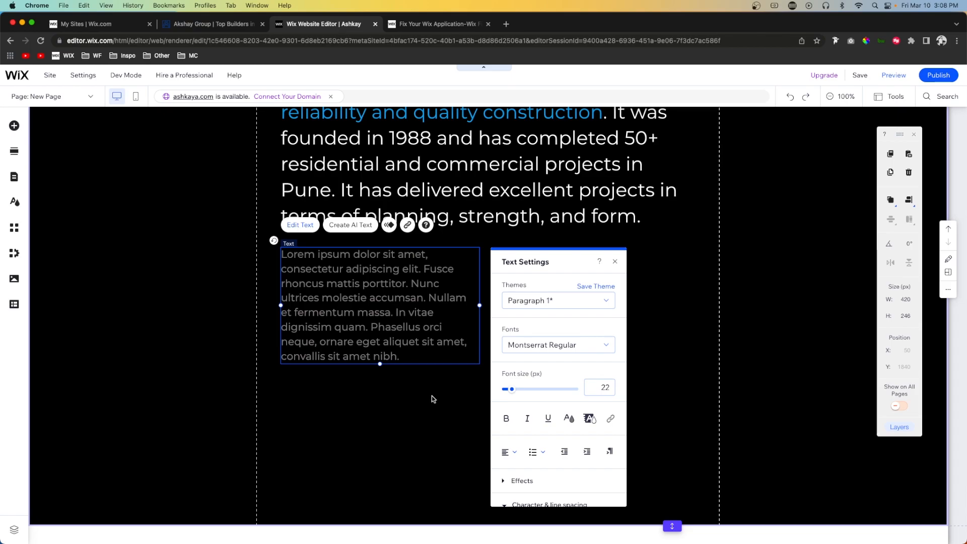
left_click(433, 399)
- Check the text colour of the Lorem ipsum paragraph in the Color Picker
left_click(302, 284)
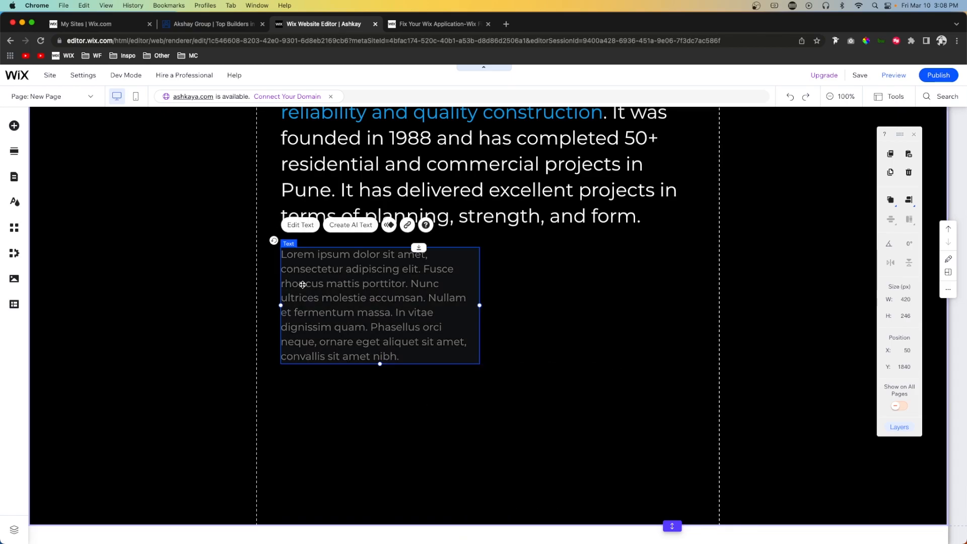
double_click(302, 284)
left_click(568, 418)
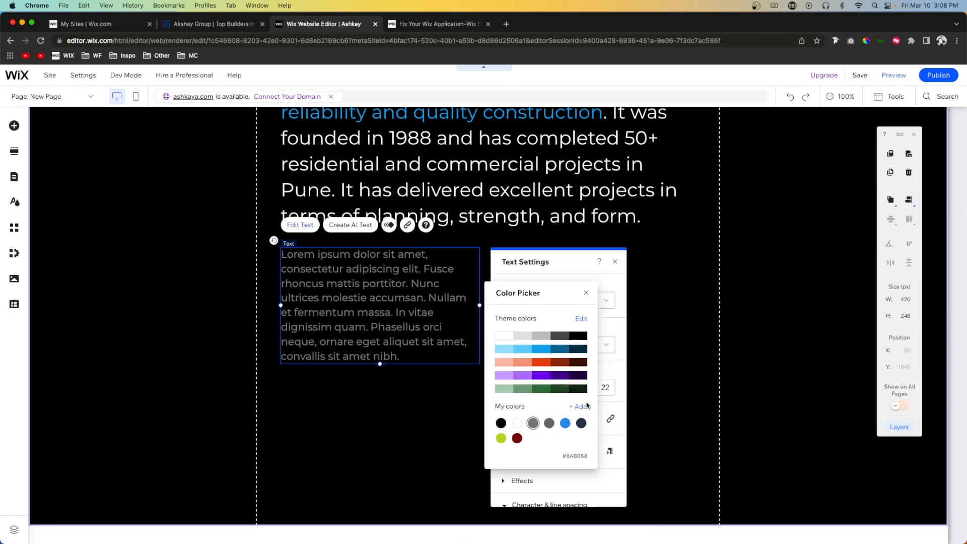
left_click(642, 337)
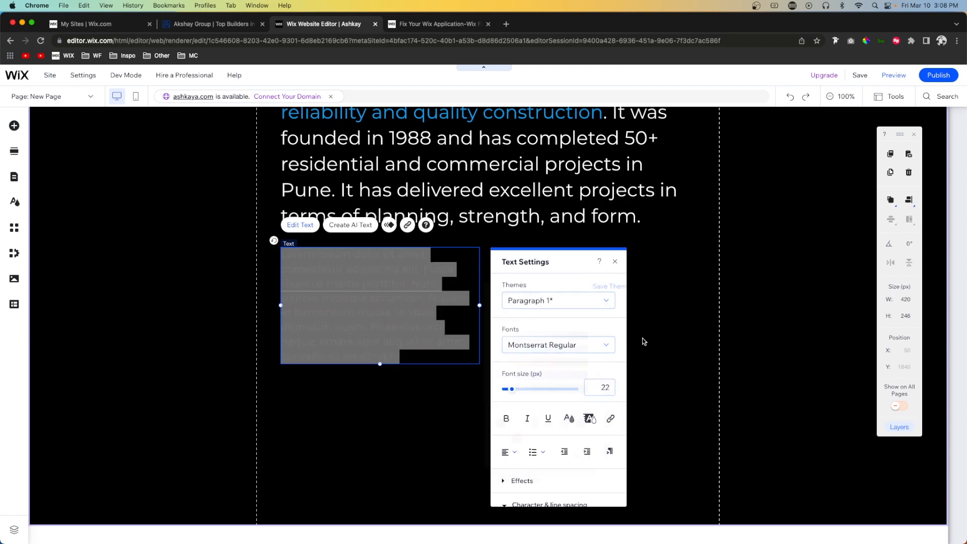
left_click(649, 337)
- Duplicate the Lorem ipsum paragraph and place the copy beside it as a second column, flush with the description's right edge
left_click(346, 313)
key("super+c")
key("super+v")
left_click_drag(312, 299, 518, 290)
left_click(766, 290)
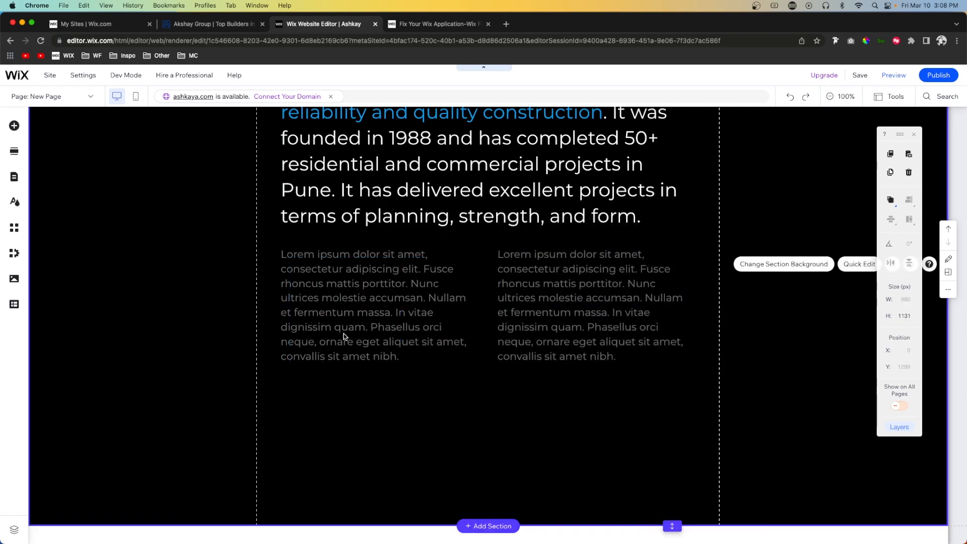
- Copy the Projects button from the hero group and paste it into the black section
scroll(539, 300, "up", 4)
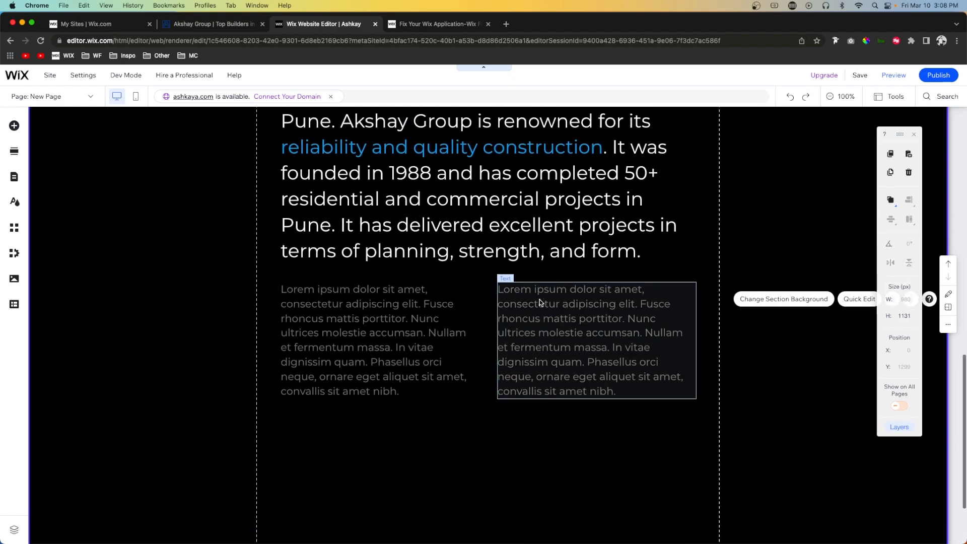
scroll(539, 299, "up", 10)
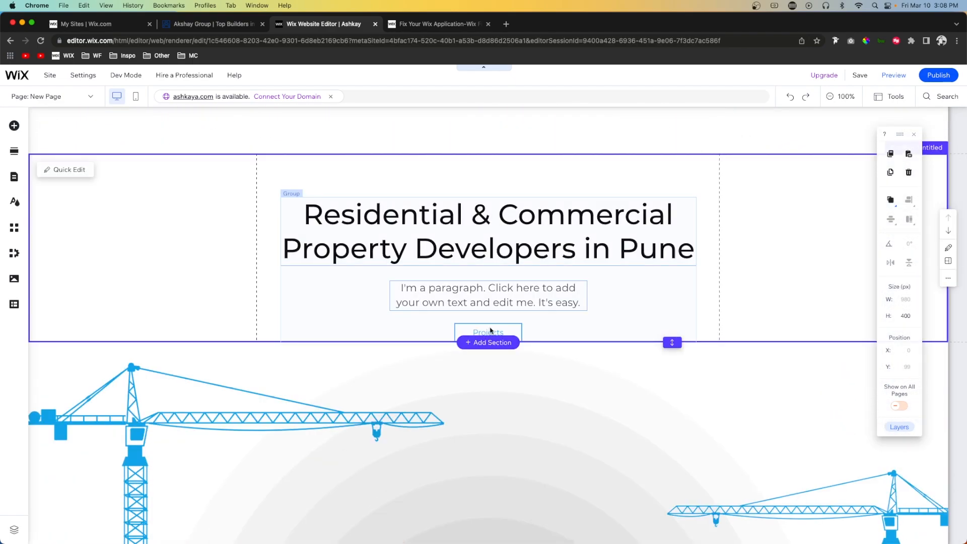
left_click(488, 331)
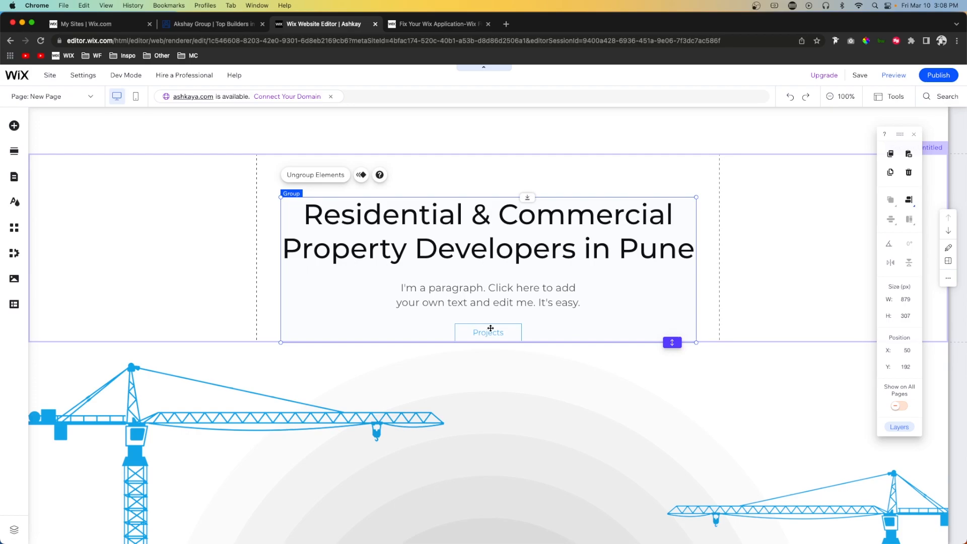
left_click(490, 328)
scroll(455, 412, "down", 12)
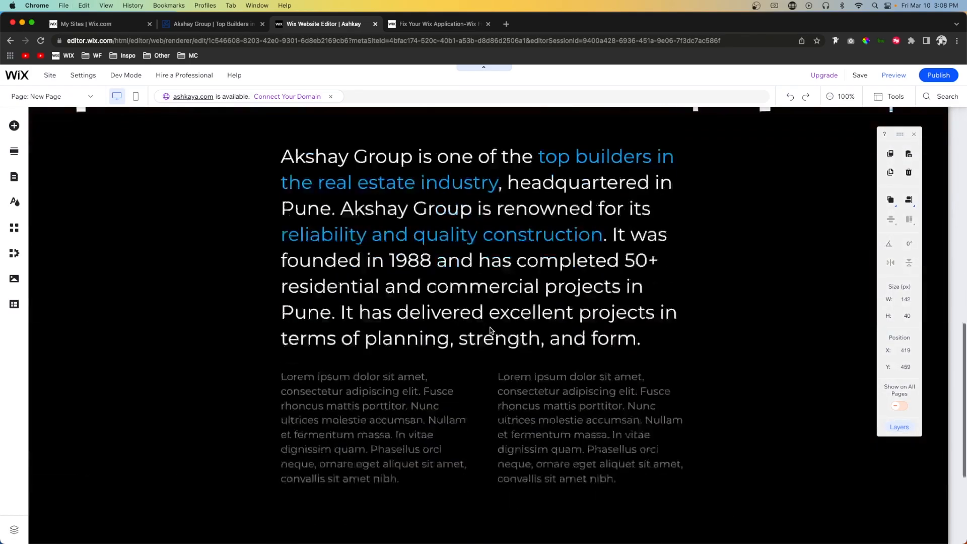
right_click(455, 413)
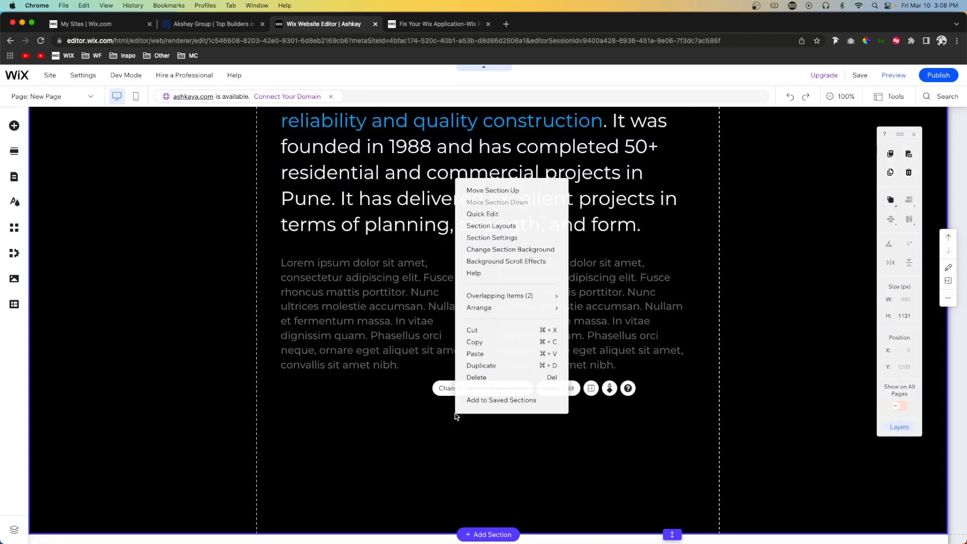
left_click(476, 354)
- Place the pasted button just below the two paragraphs and center it horizontally on the page
left_click_drag(517, 418, 468, 404)
left_click(908, 199)
left_click(890, 200)
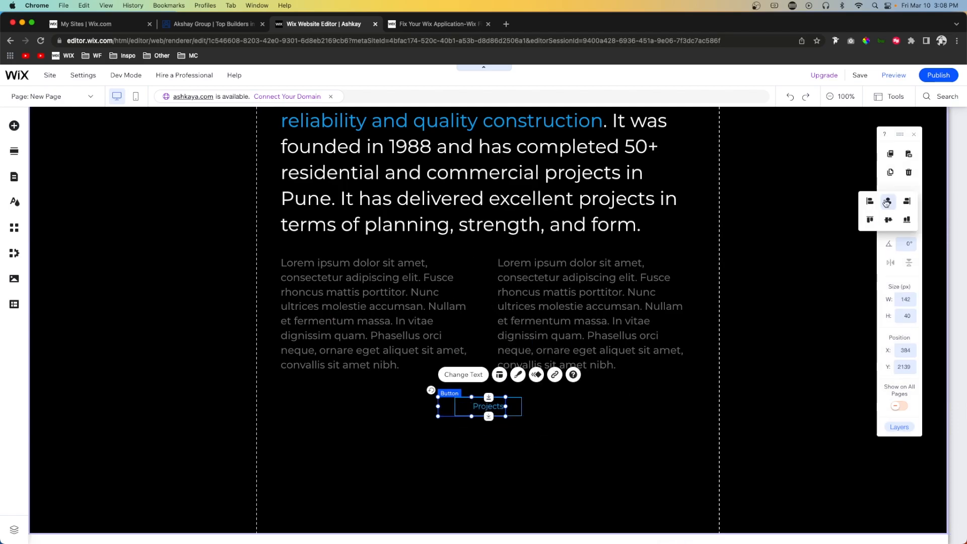
- Change the pasted button's label to "Learn More"
left_click(470, 374)
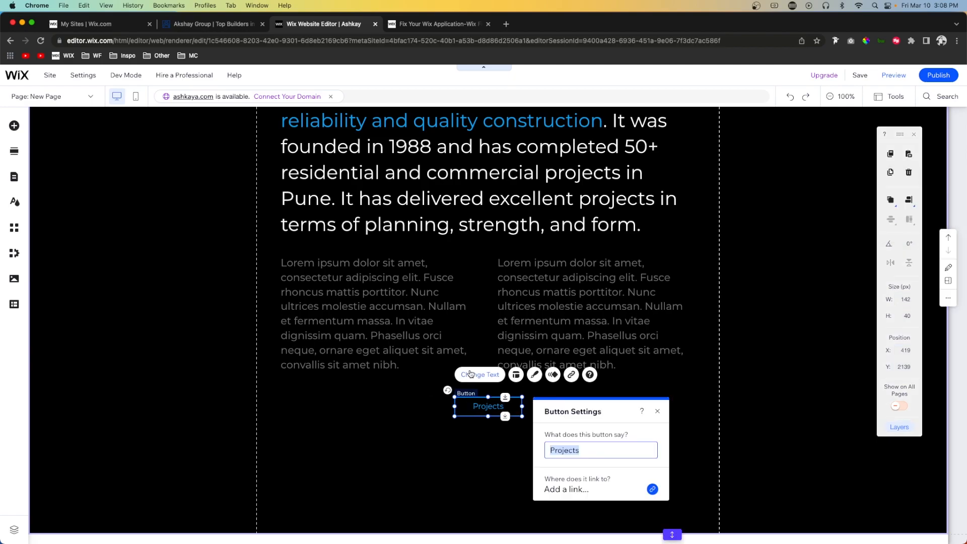
type("Learn More")
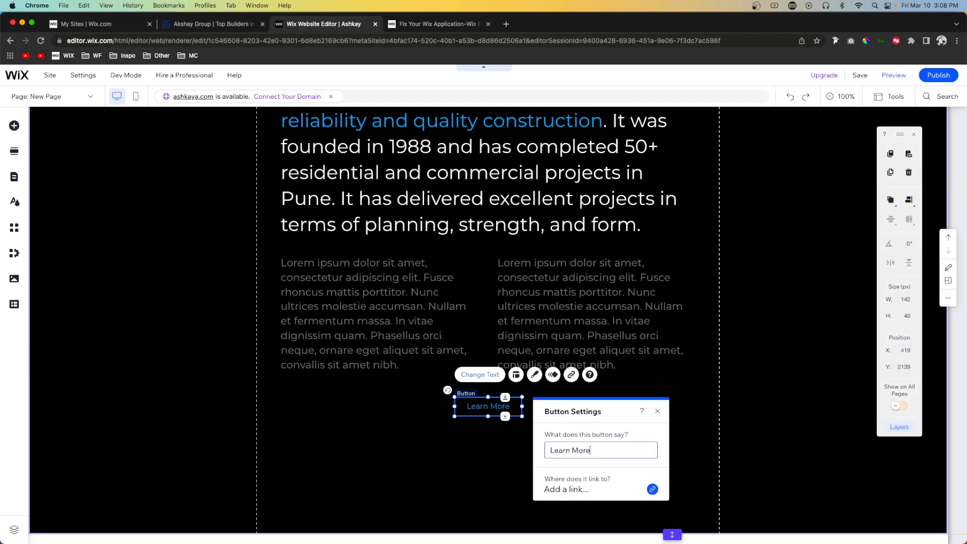
left_click(452, 479)
- Shorten the black section to a height of about 1037 px and add a blank section below it
scroll(454, 476, "down", 3)
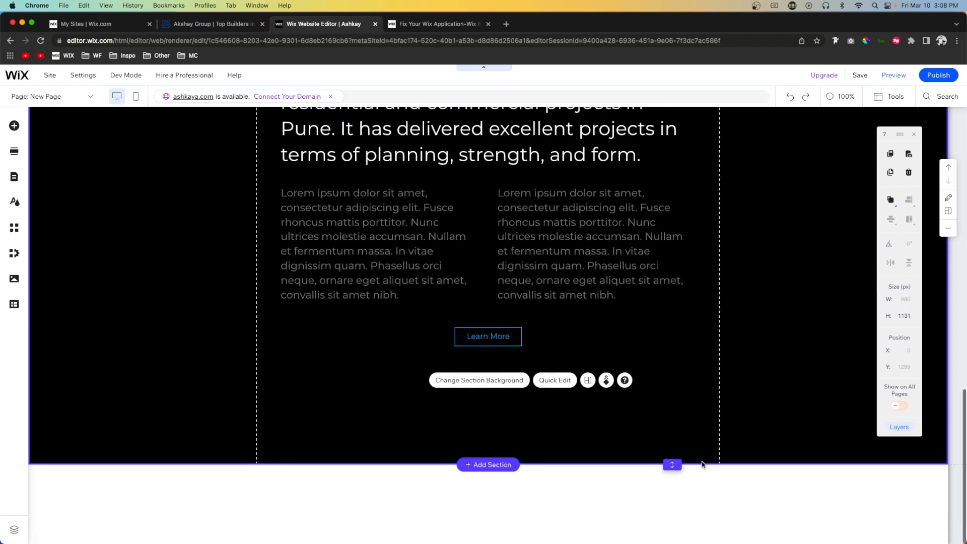
left_click_drag(675, 463, 672, 417)
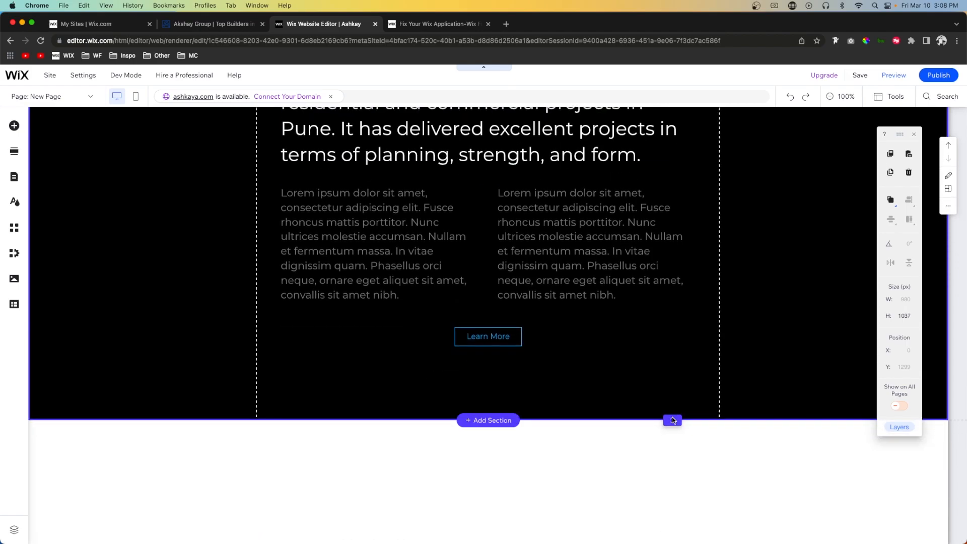
scroll(557, 379, "up", 2)
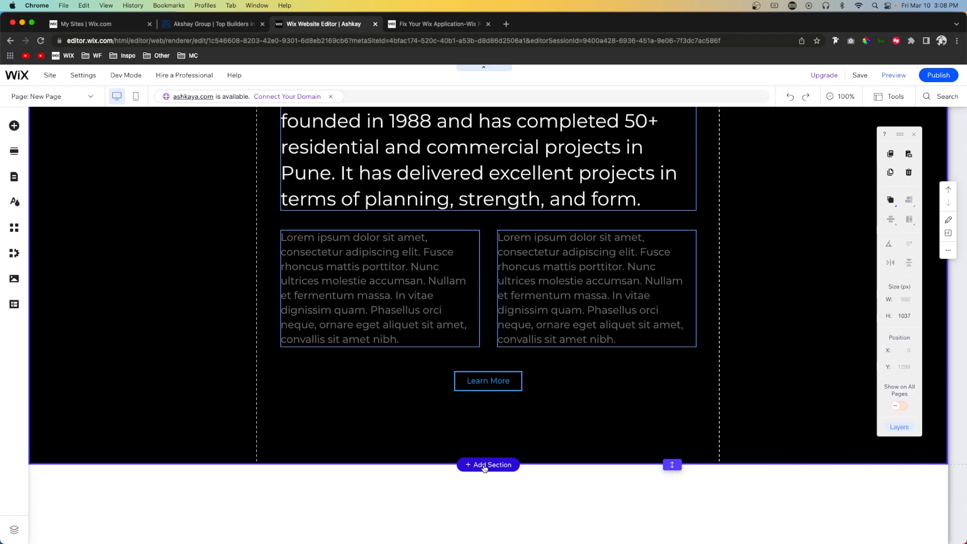
left_click(487, 464)
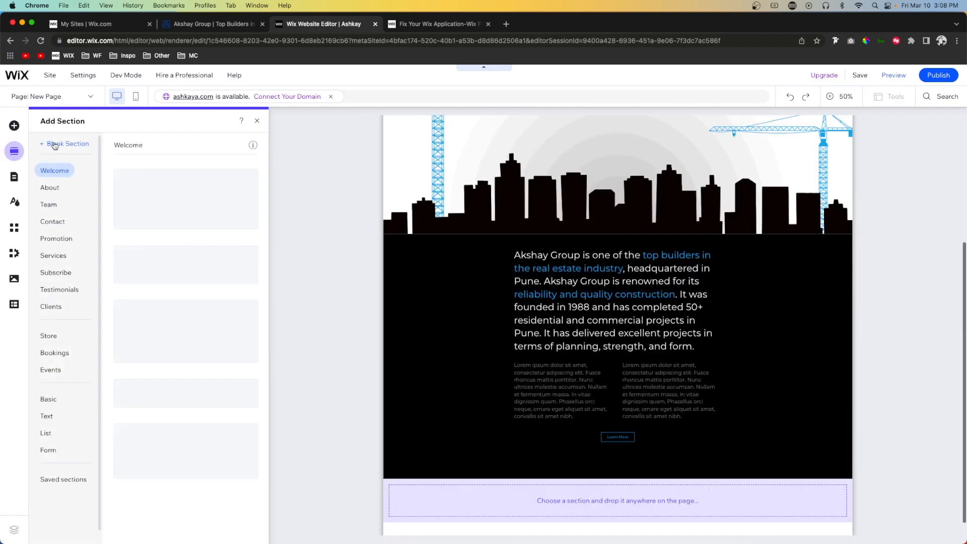
left_click(54, 144)
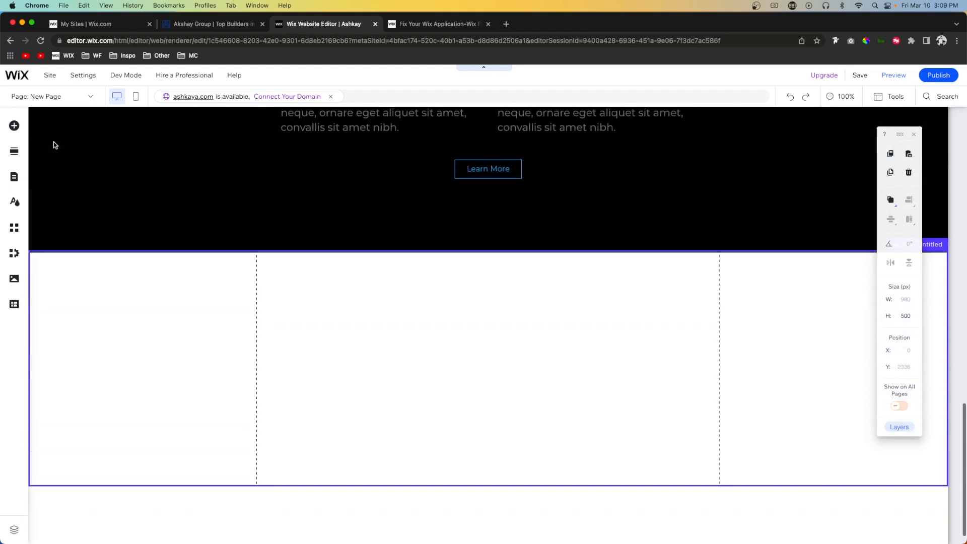
- Set the new blank section's height to 900 px
left_click(911, 317)
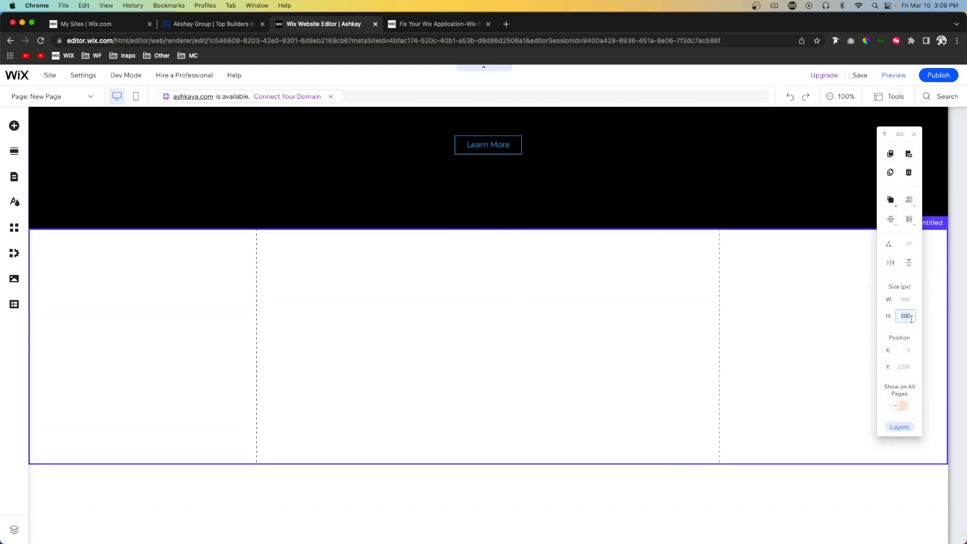
type("900")
key("Return")
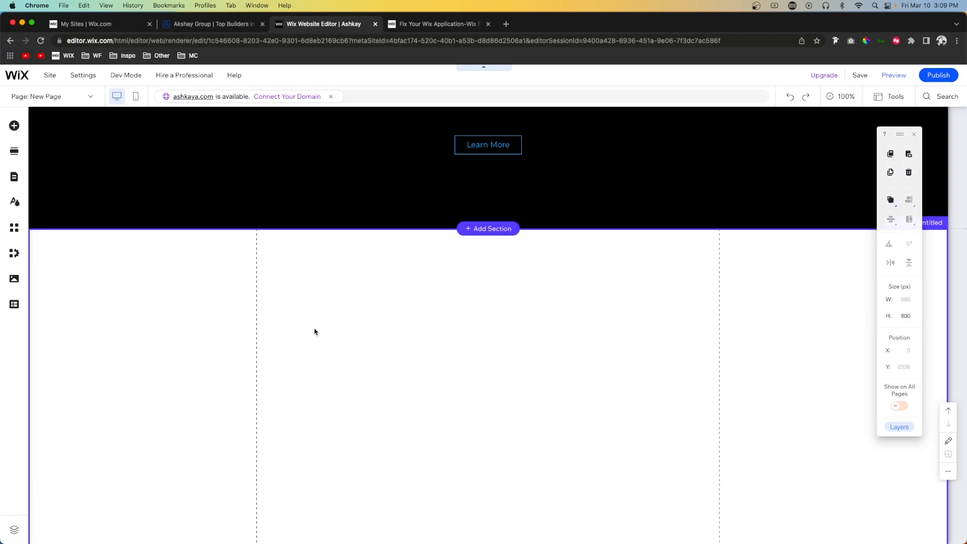
- Add a white container box from My Boxes to the upper part of the blank section
left_click(14, 127)
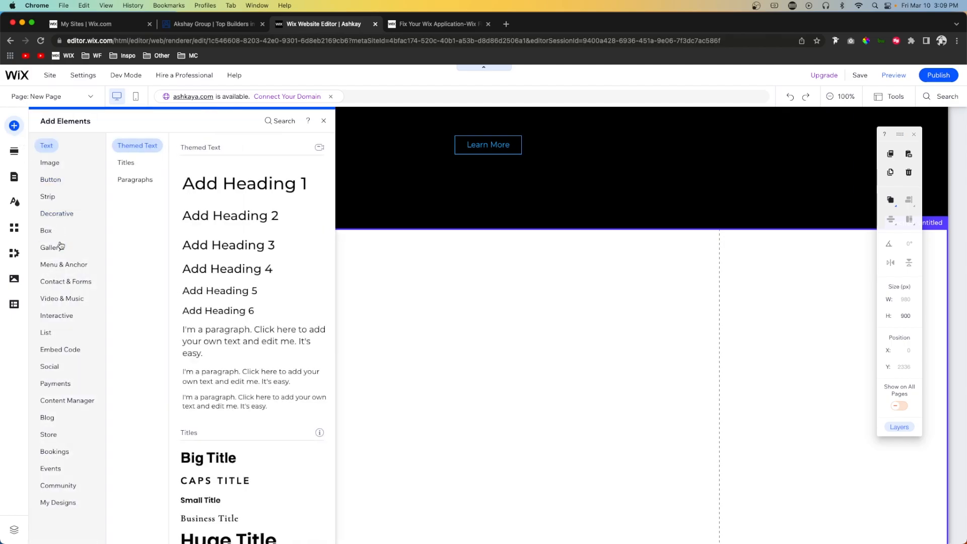
mouse_move(44, 233)
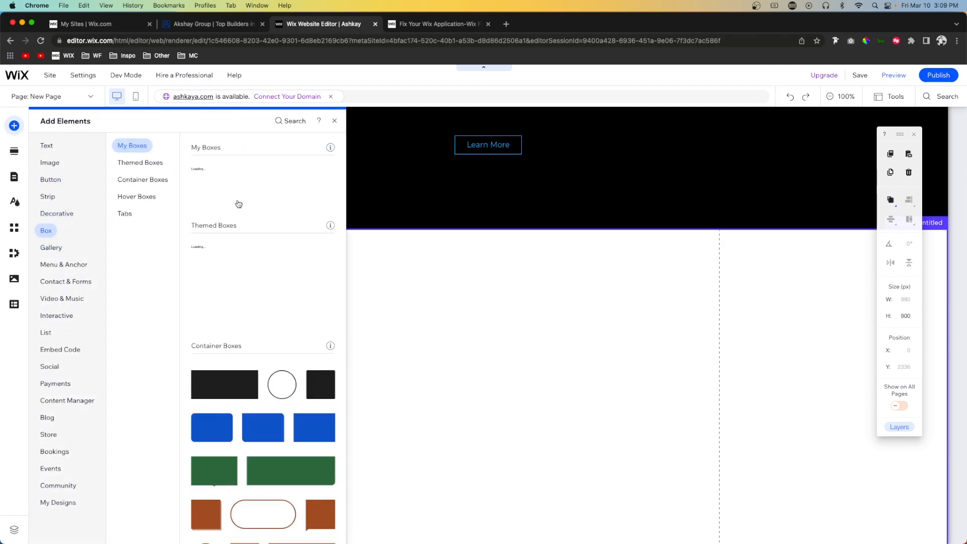
left_click_drag(224, 190, 467, 354)
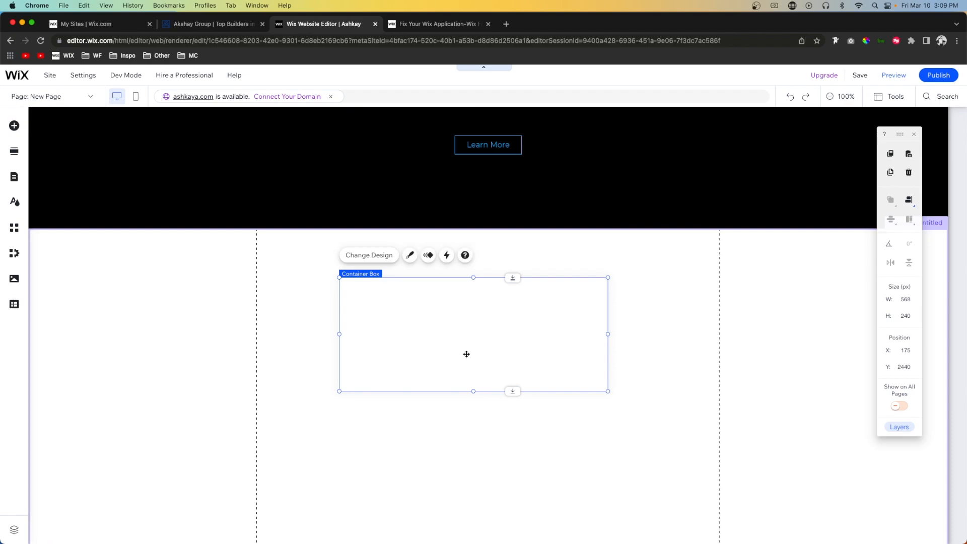
- Examine the container box's custom design, looking through its shadow and corner radius settings
left_click(409, 258)
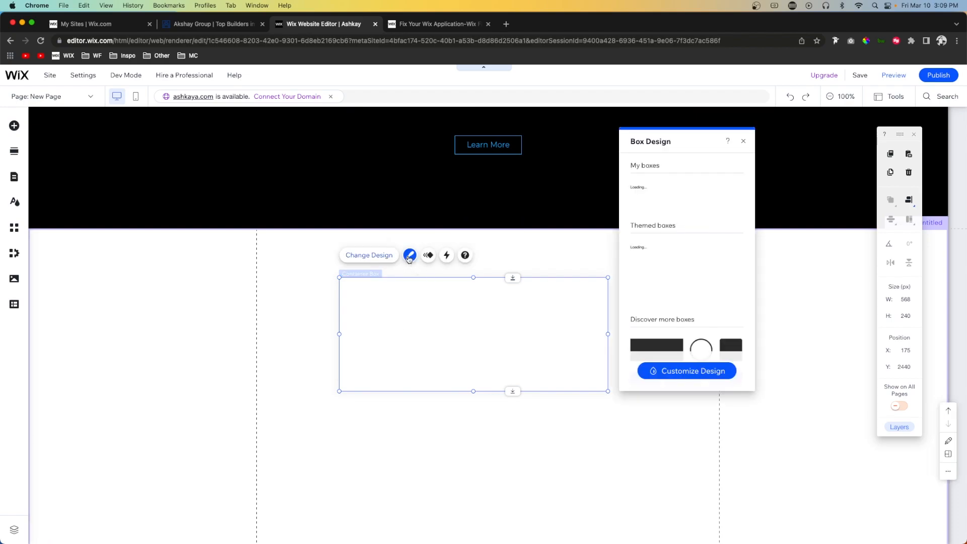
left_click(692, 373)
left_click(661, 274)
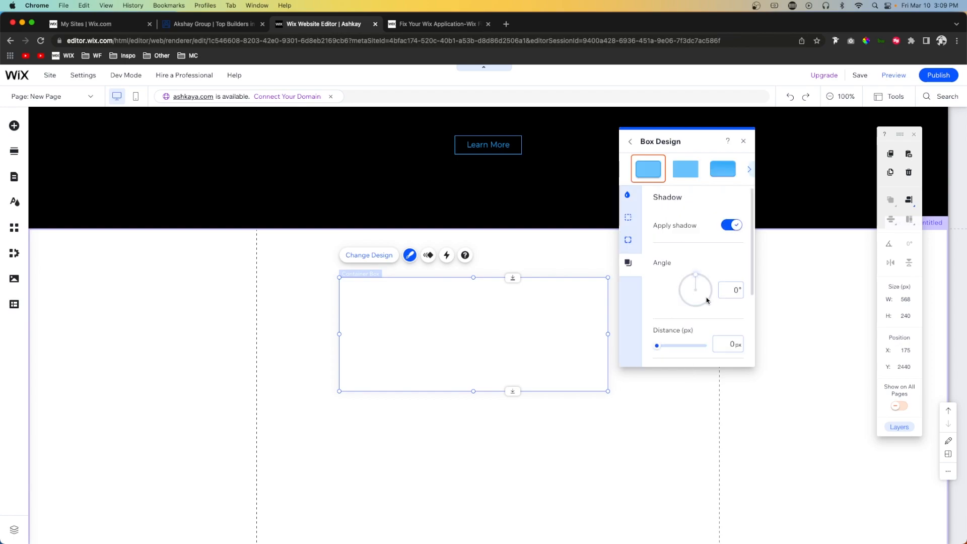
scroll(726, 323, "down", 3)
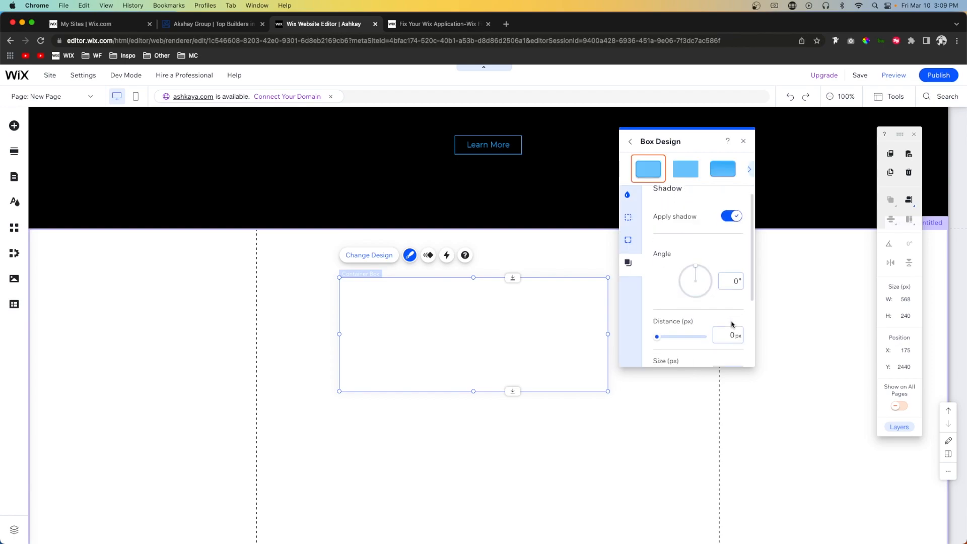
scroll(699, 333, "down", 3)
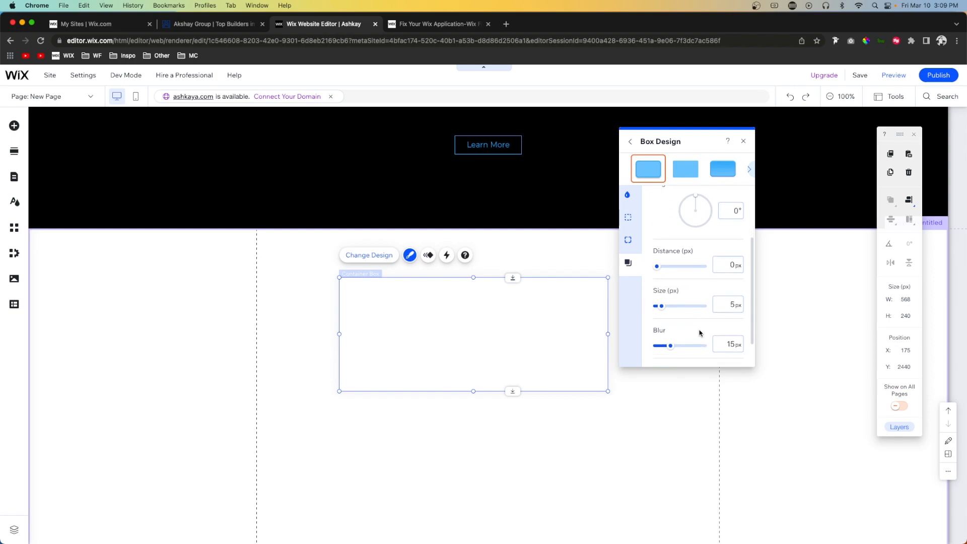
scroll(729, 319, "down", 2)
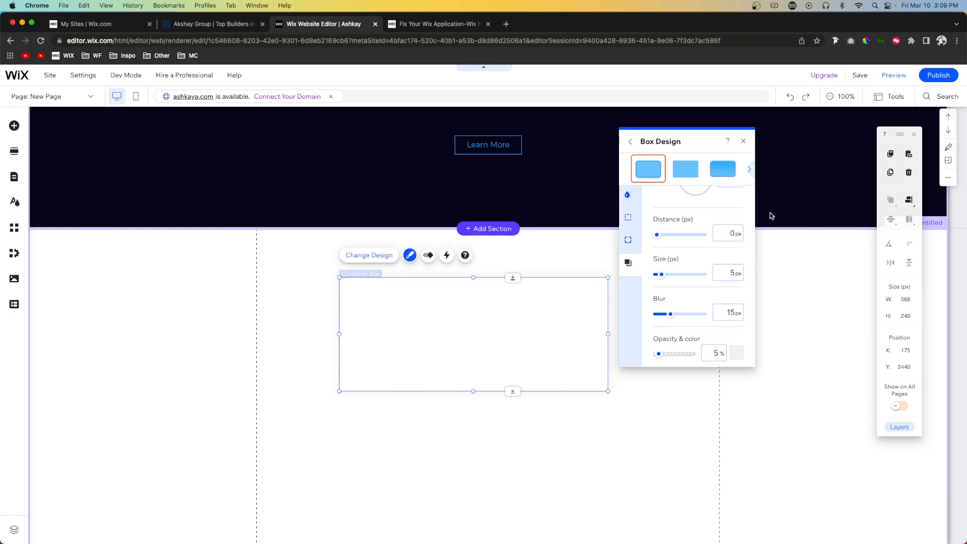
left_click(628, 240)
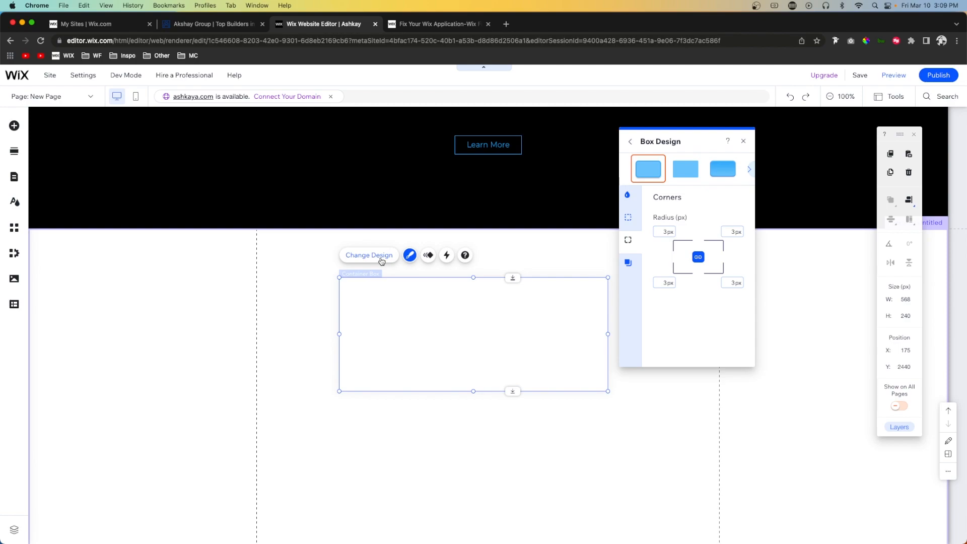
- Resize the container box to 190 px wide and 124 px high
scroll(671, 276, "down", 3)
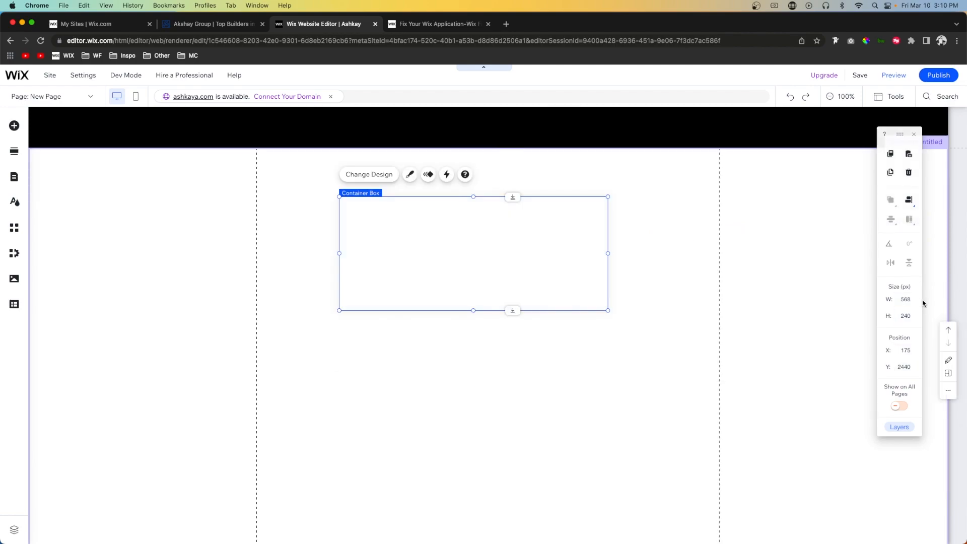
key("Tab")
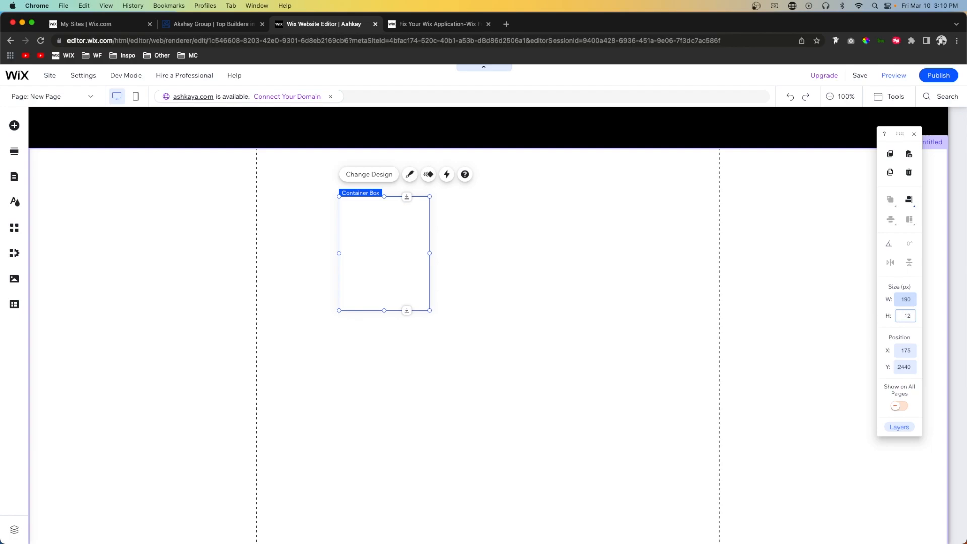
key("Return")
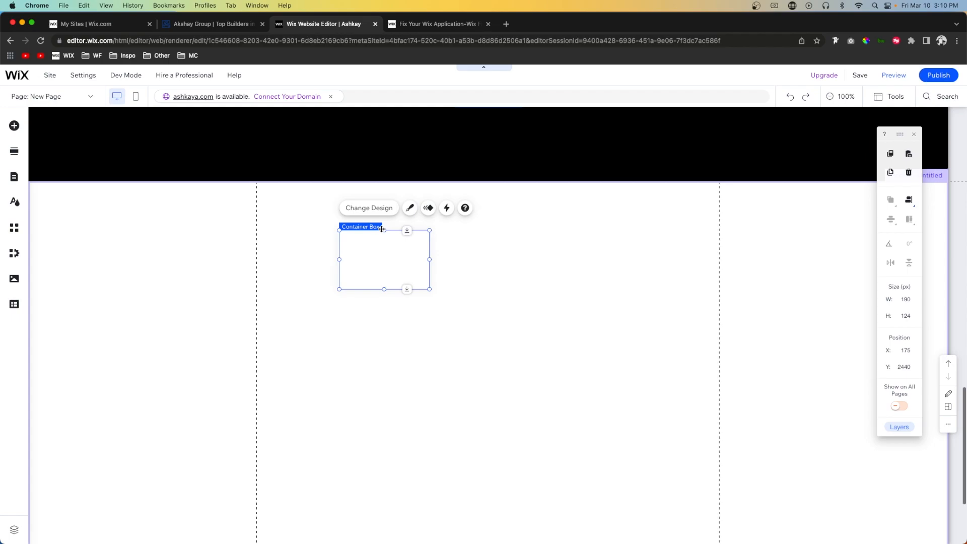
- Add a Heading 6 text element just below the container box
left_click(13, 126)
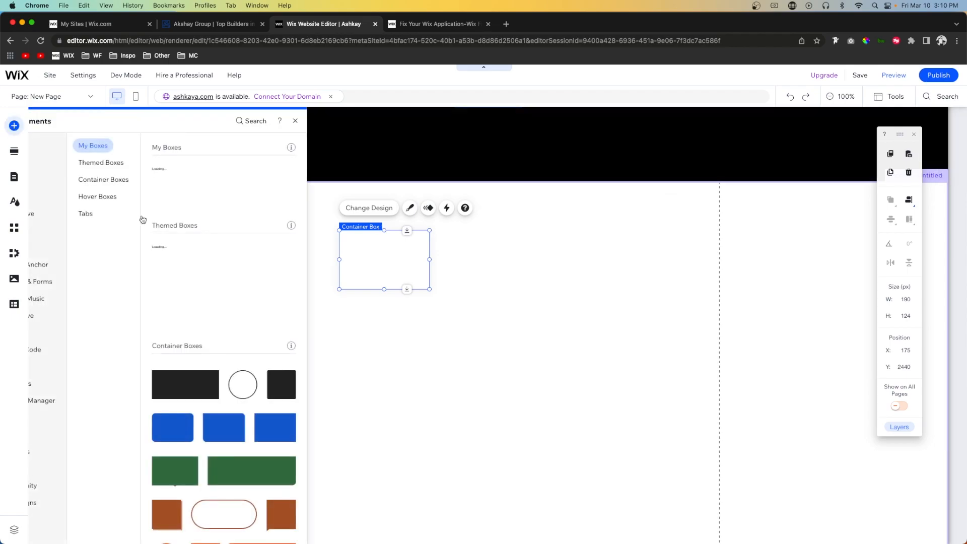
left_click(46, 149)
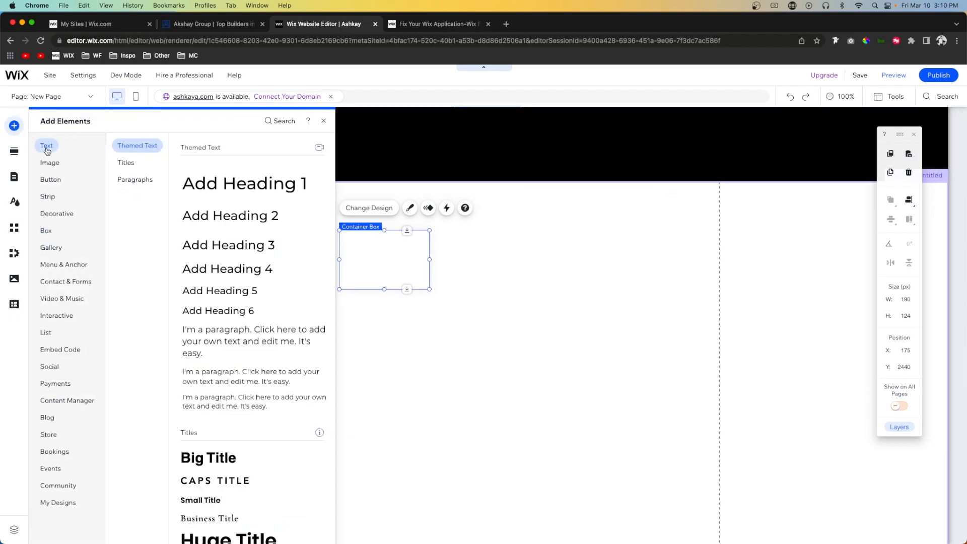
left_click_drag(218, 310, 396, 332)
- Set the heading's font size to 38 px and center-align its text
double_click(456, 323)
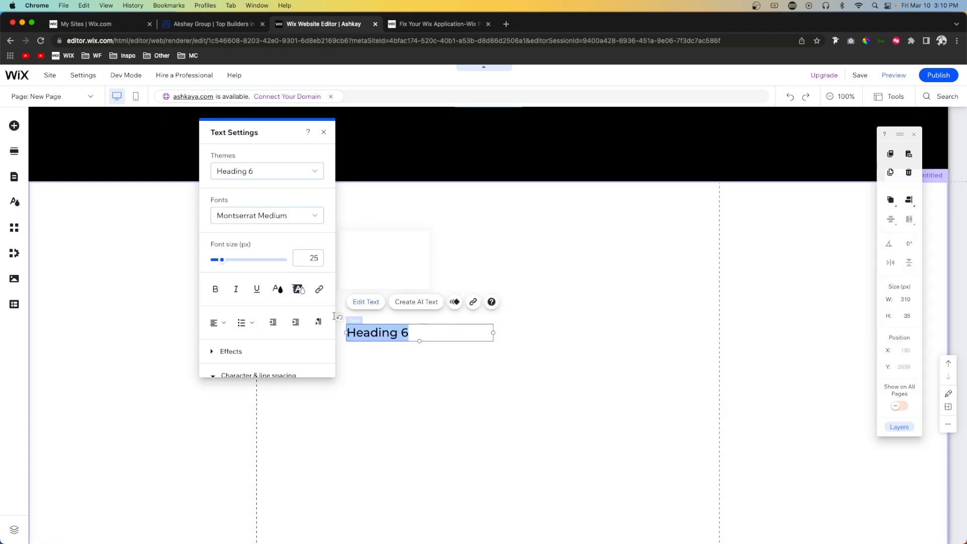
type("38")
key("Return")
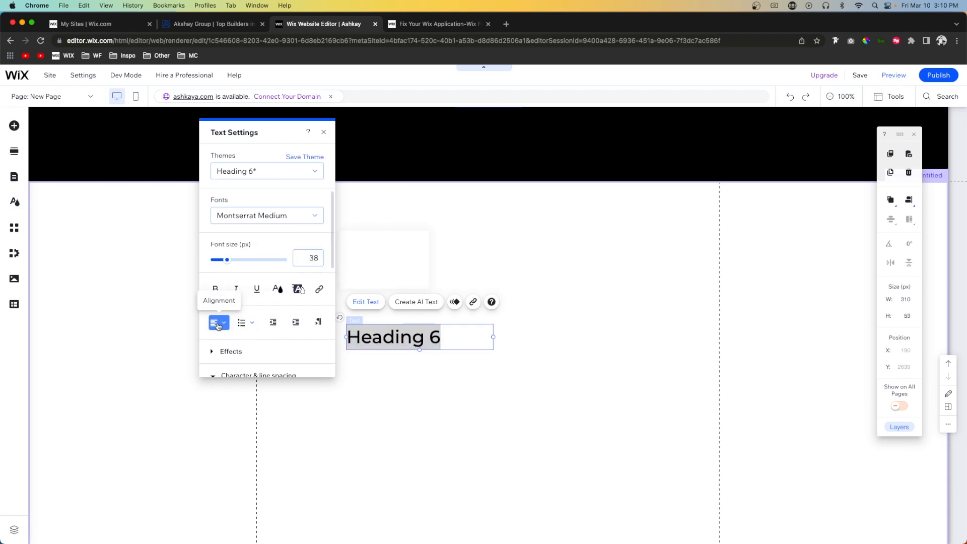
left_click(218, 322)
left_click(226, 340)
left_click(447, 382)
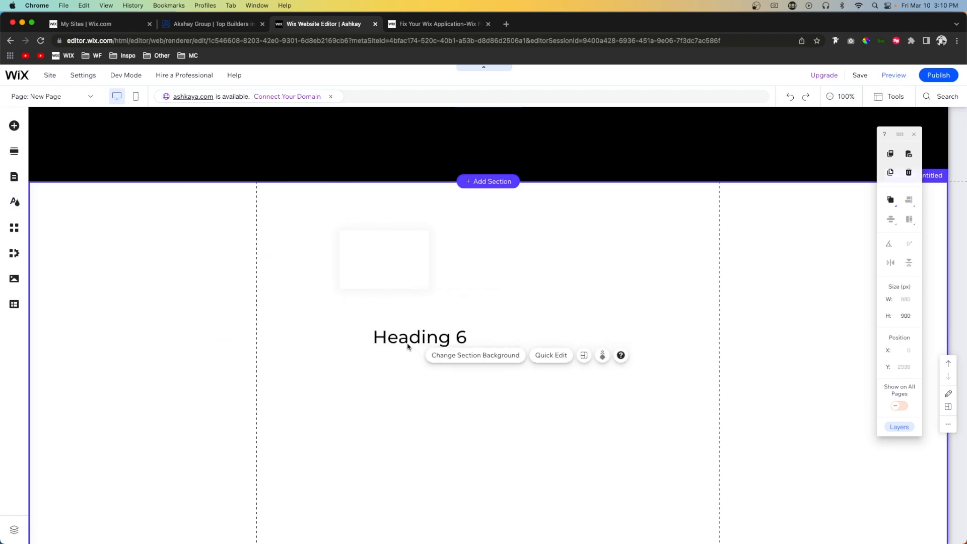
- Place a duplicate of the heading directly beneath the original and set the duplicate's font size to 16 px
left_click(406, 342)
left_click_drag(402, 337, 405, 360)
double_click(458, 359)
left_click(313, 257)
type("16")
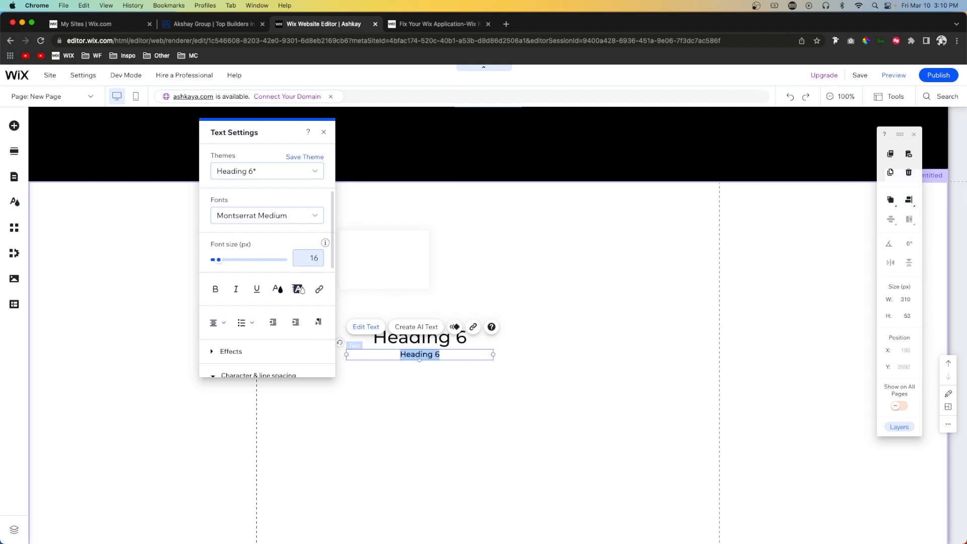
left_click(434, 380)
- Narrow both text boxes, the large one to about 224 px wide, and replace the large heading's text with "123"
left_click(413, 337)
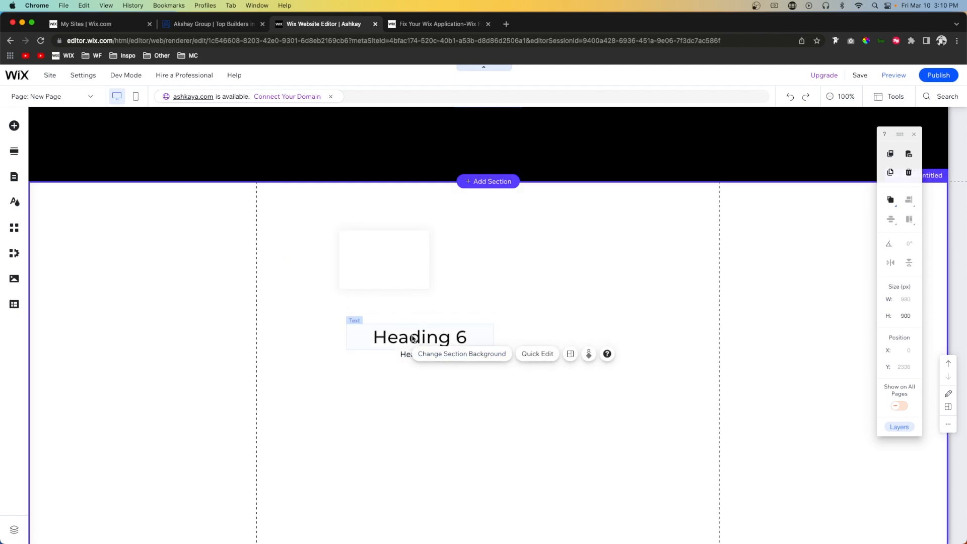
left_click(420, 355)
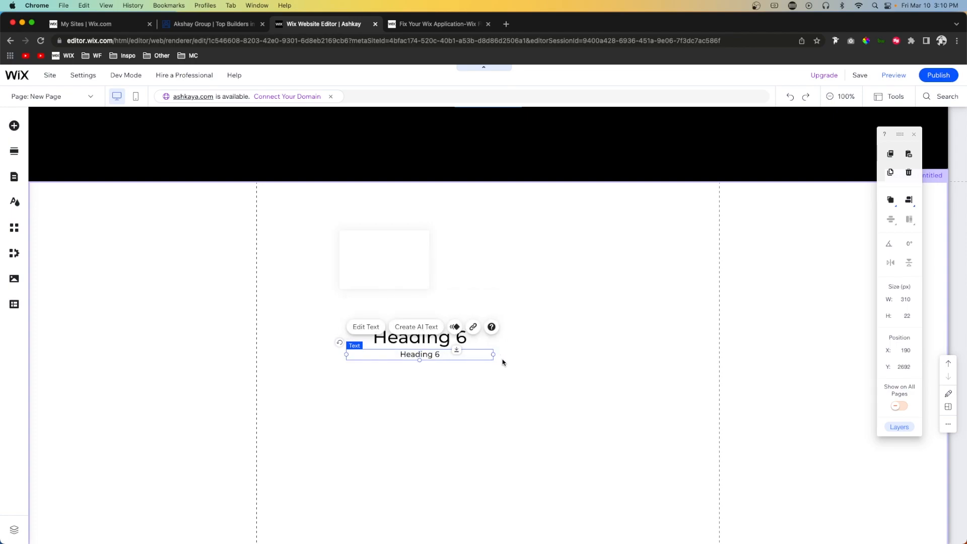
left_click_drag(474, 356, 452, 338)
left_click(461, 342)
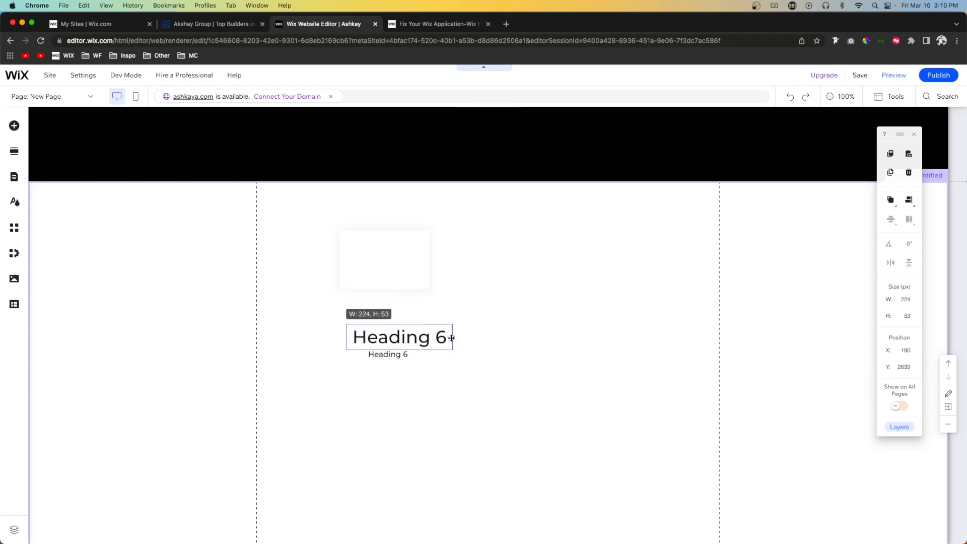
double_click(402, 338)
type("123")
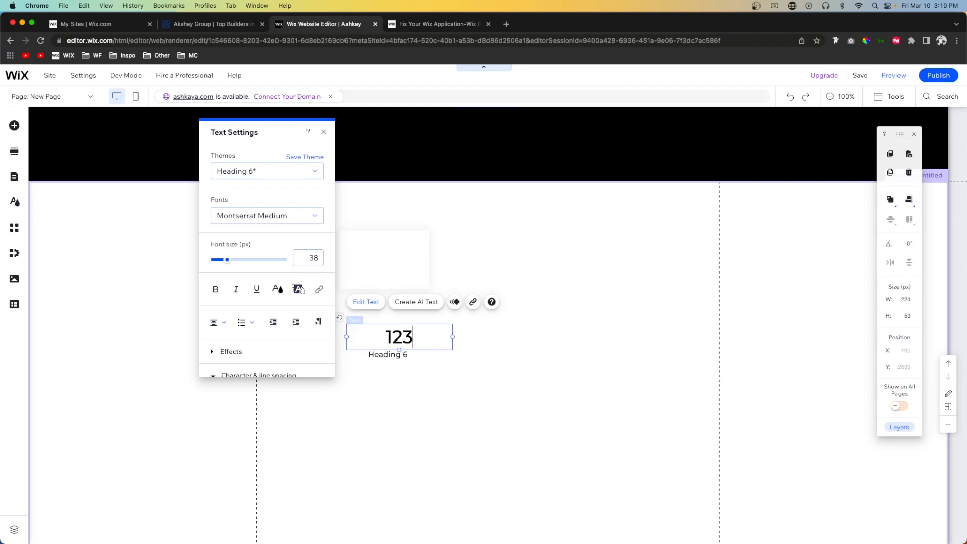
left_click(504, 363)
- Narrow the two texts to about 180 and 175 px wide and place them stacked and centered inside the container box
left_click(450, 335)
left_click_drag(452, 337, 381, 272)
left_click(385, 354, "shift")
scroll(559, 297, "up", 1)
right_click(564, 306)
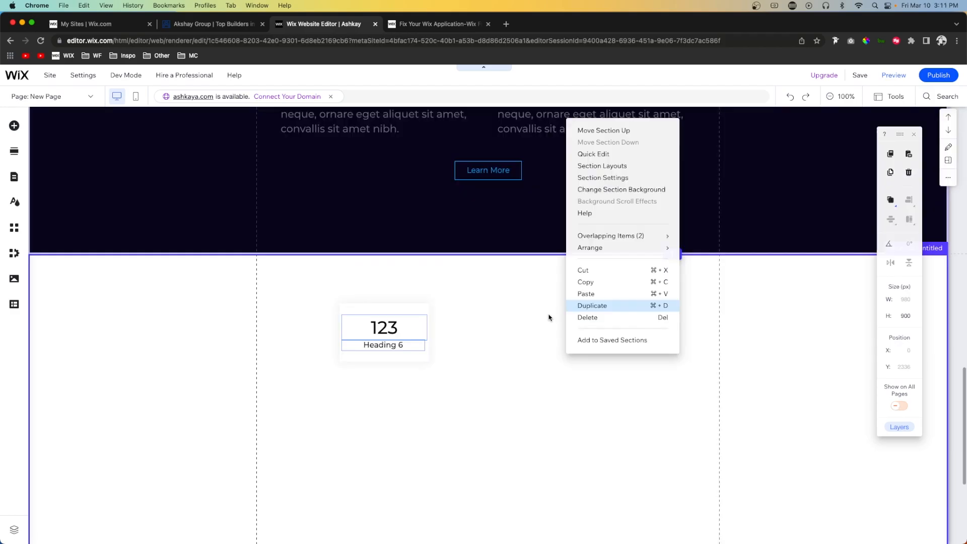
left_click(503, 328)
- Switch to the existing Akshay Group website and copy the number 31 from its years-of-experience box
left_click(205, 28)
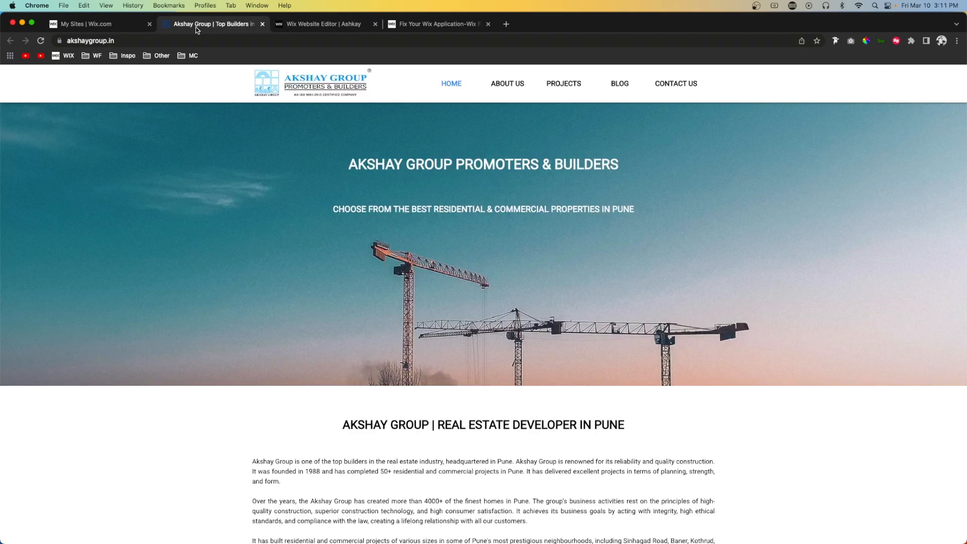
scroll(286, 298, "down", 5)
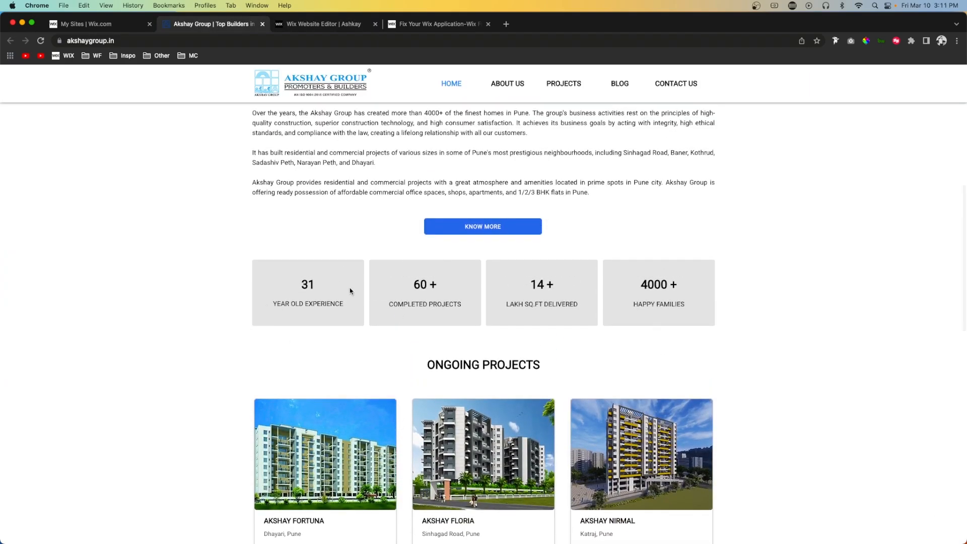
left_click_drag(313, 283, 284, 285)
key("cmd+c")
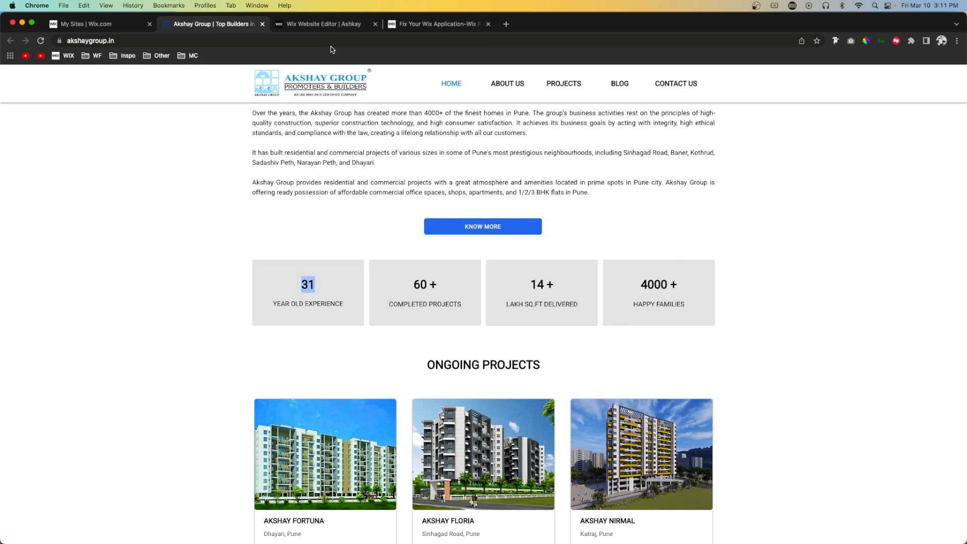
- Back in the Wix editor, replace the "123" text with the copied number followed by a plus sign, reading "31+"
left_click(328, 29)
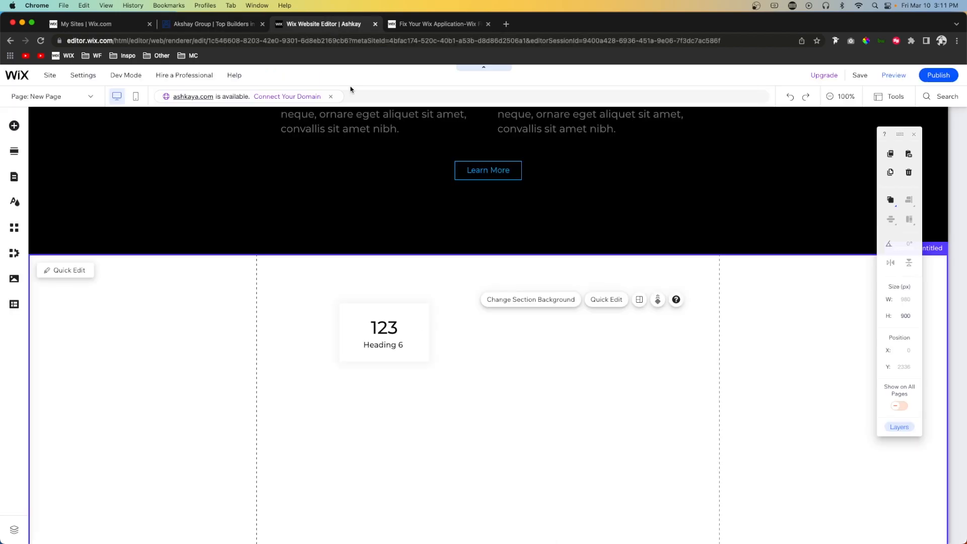
left_click(385, 328)
double_click(386, 328)
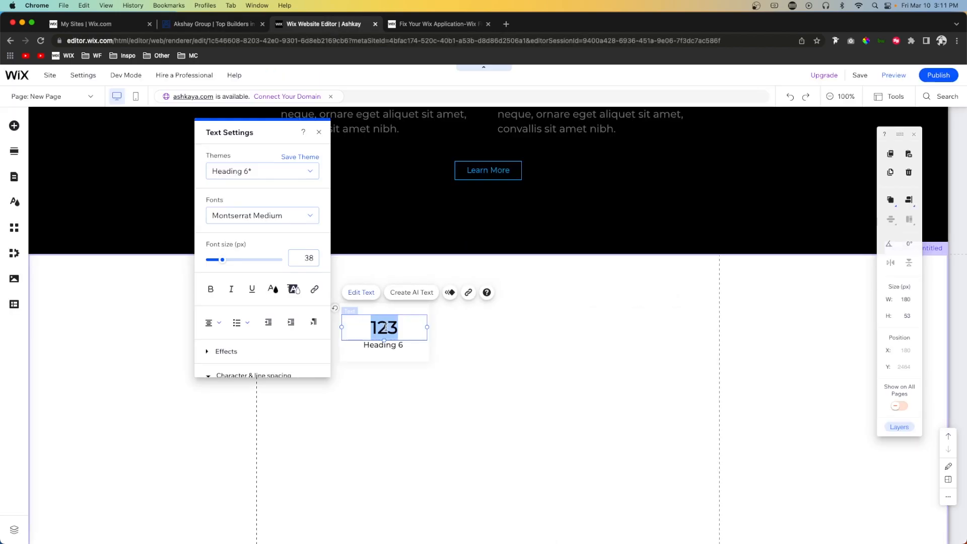
key("cmd+v")
type("+")
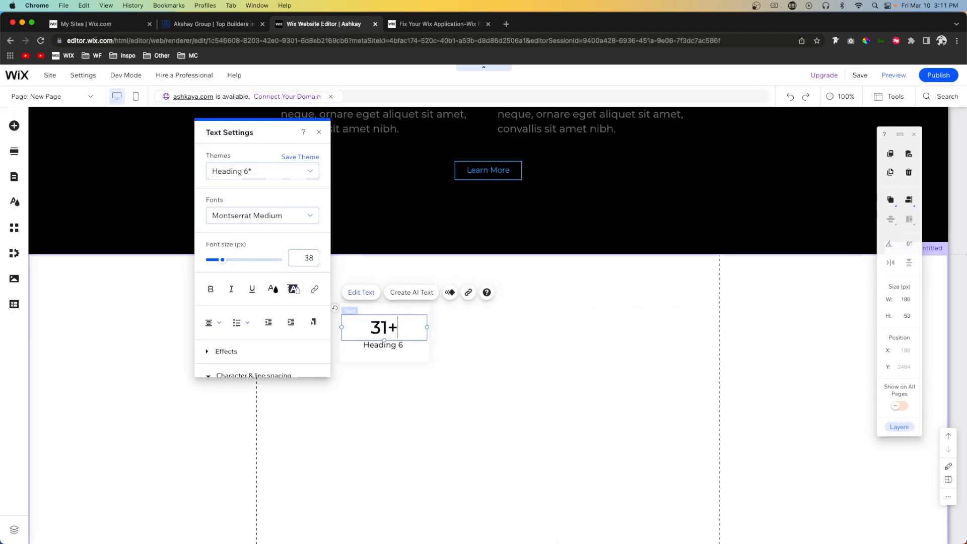
- Replace the small text under the number with "YEARS OF EXPERIENCE"
left_click(386, 346)
double_click(386, 346)
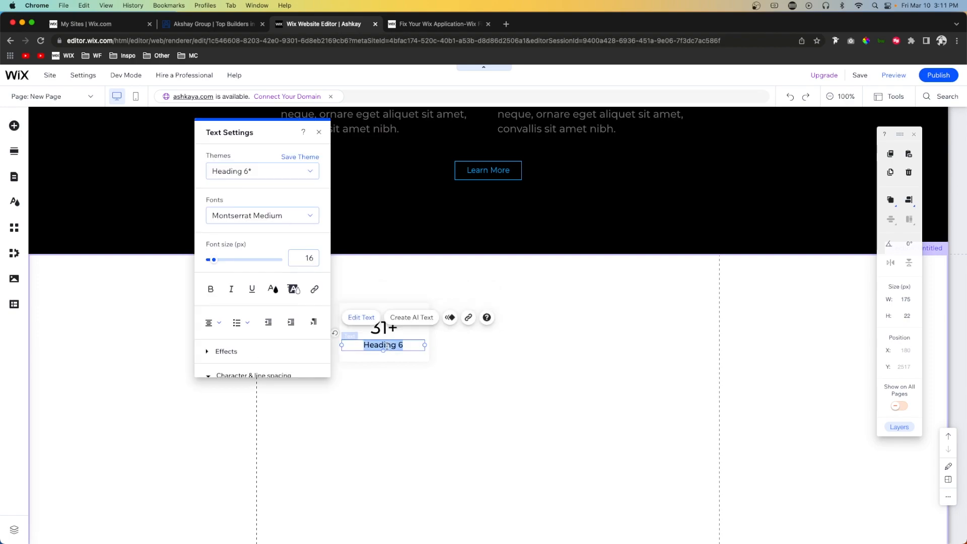
type("YEARS OF EXPERIENCE")
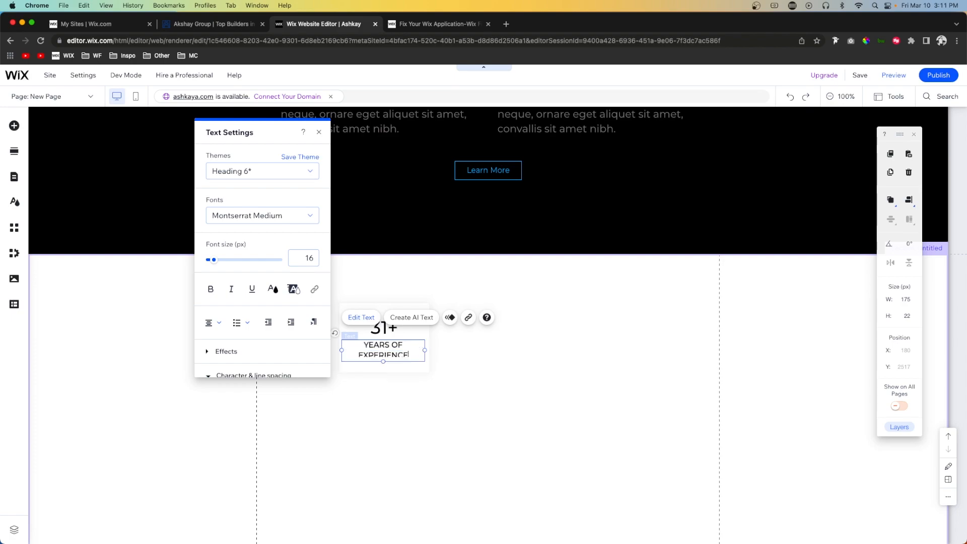
left_click(483, 376)
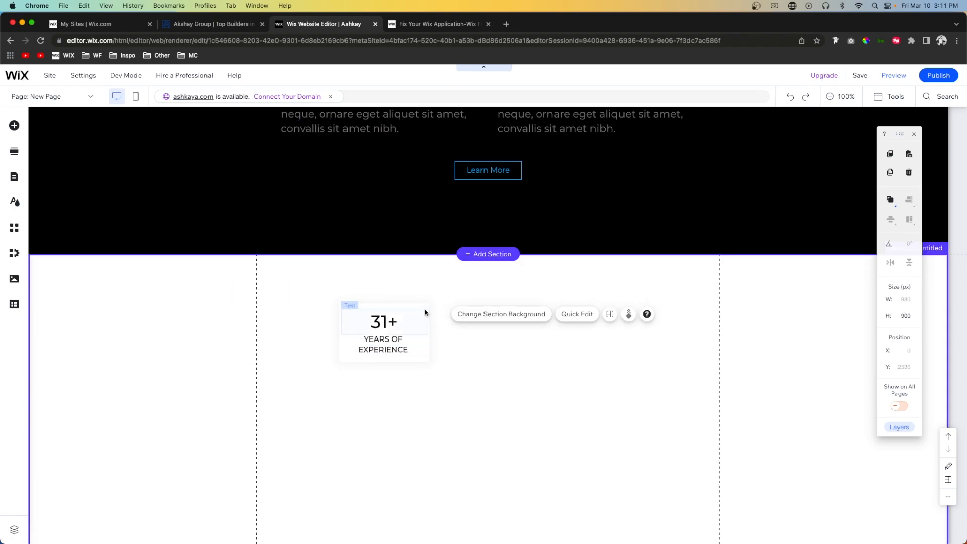
- Move the container box with its texts to about X 50, Y 2379, near the section's upper edge
left_click(425, 313)
left_click_drag(387, 301, 357, 278)
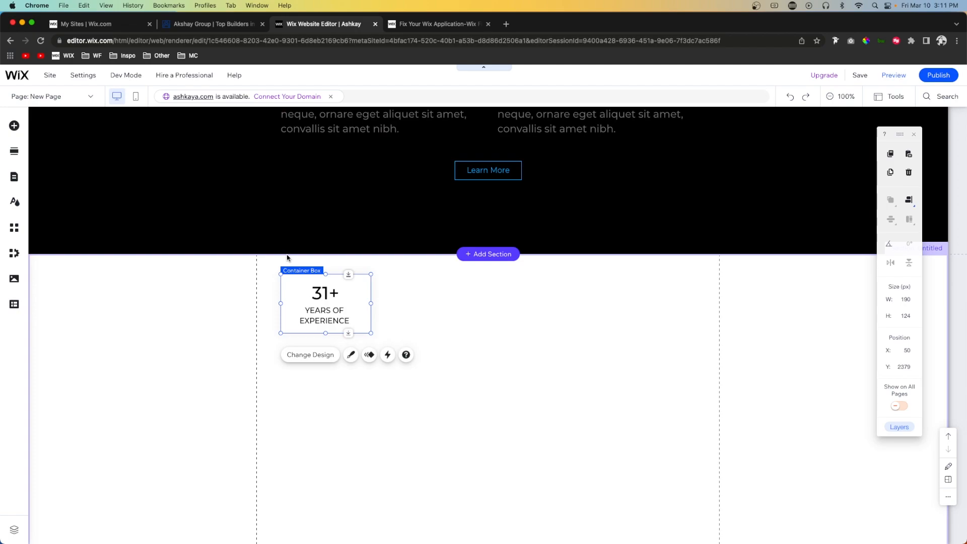
- Duplicate the years-of-experience box three times and line the copies up beside the original at Y 2379
key("super+v")
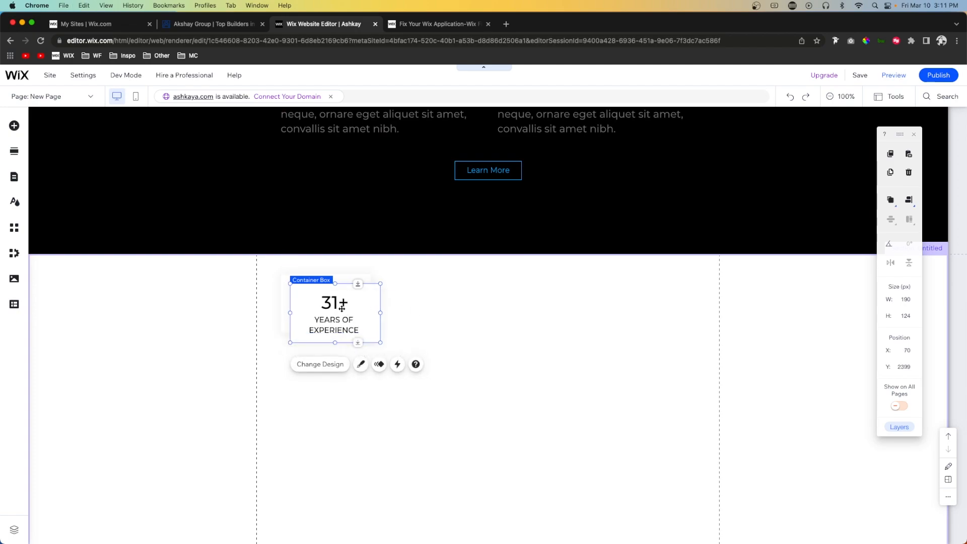
left_click_drag(315, 285, 640, 285)
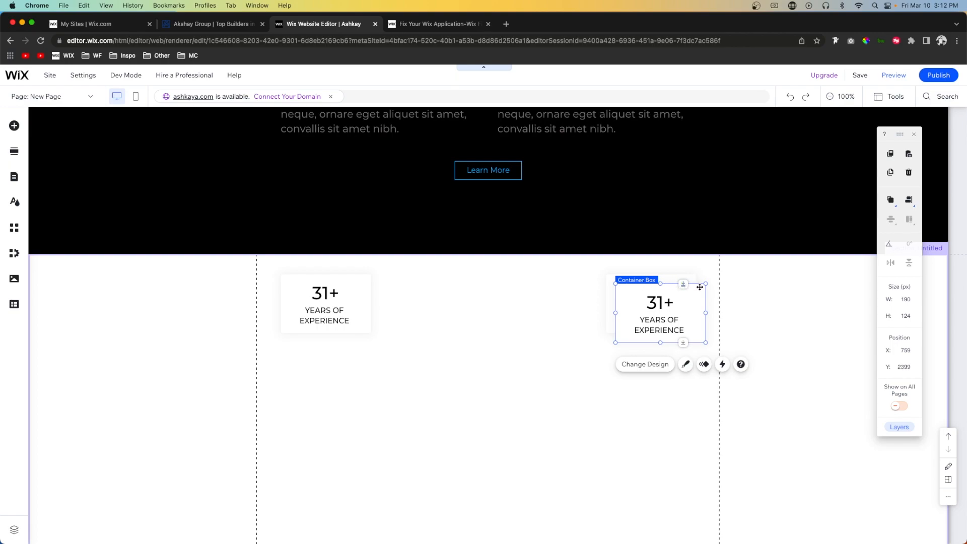
left_click_drag(700, 286, 589, 277)
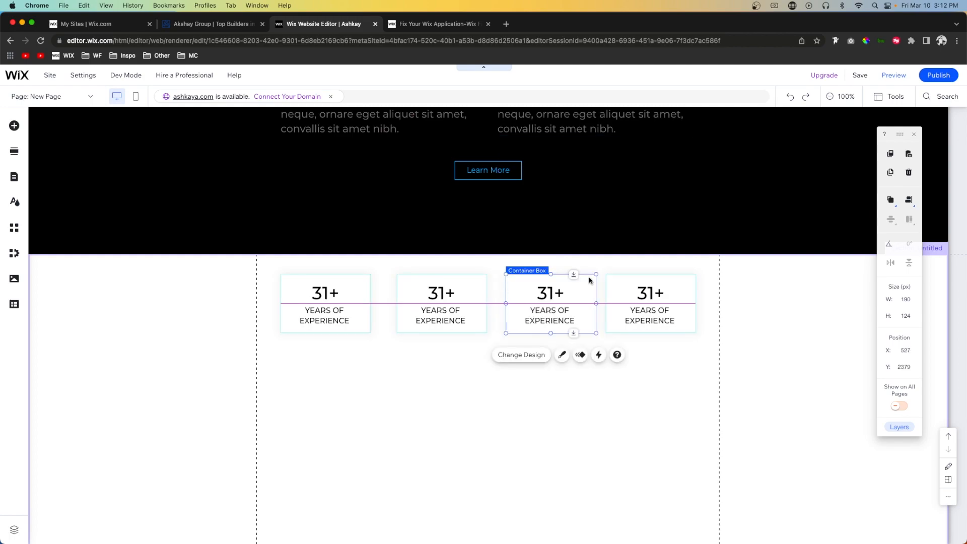
- Distribute the four statistic boxes horizontally and group them
left_click(615, 278, "shift")
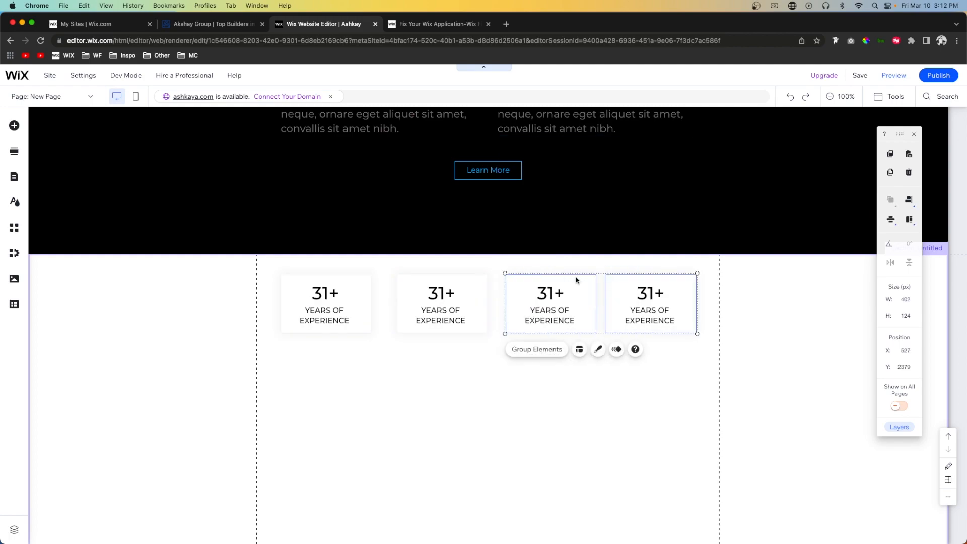
left_click(455, 280, "shift")
left_click(336, 281, "shift")
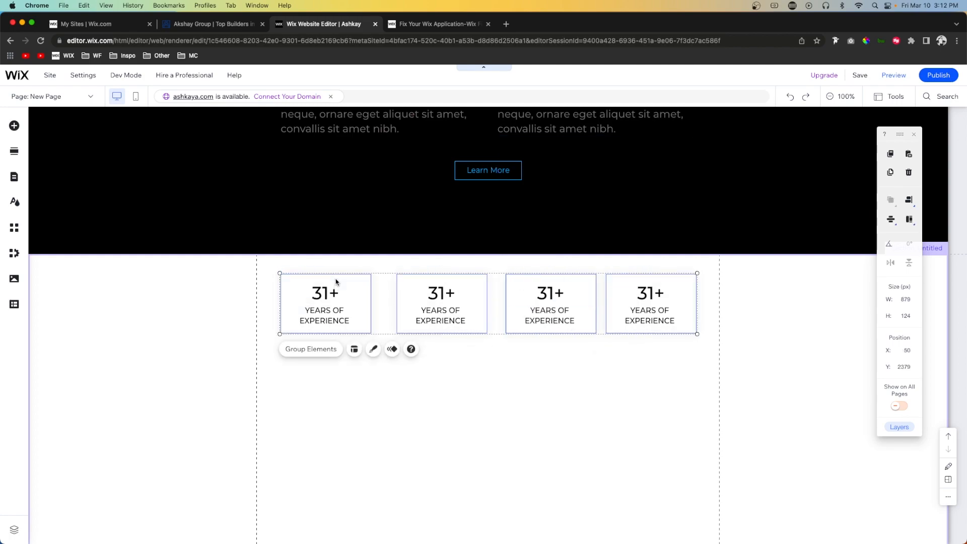
left_click(890, 220)
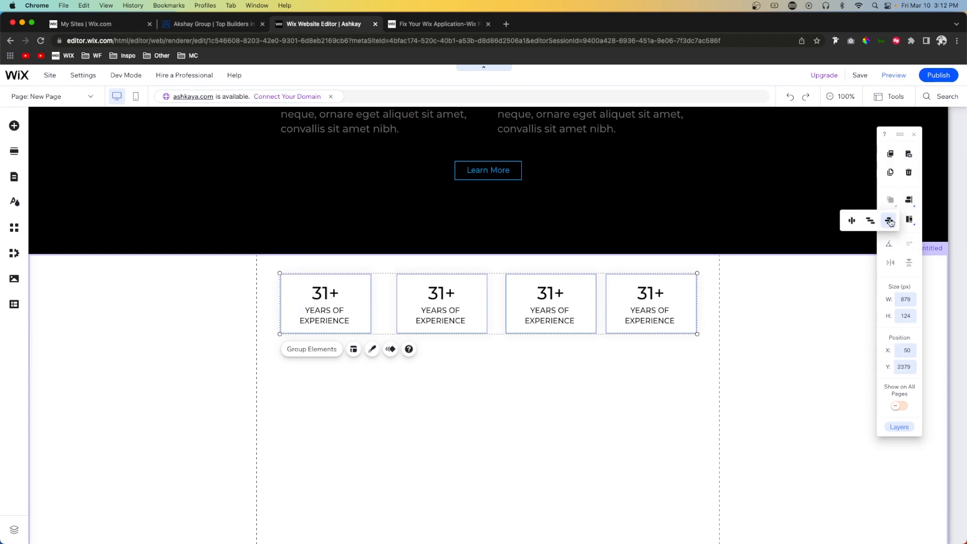
left_click(852, 221)
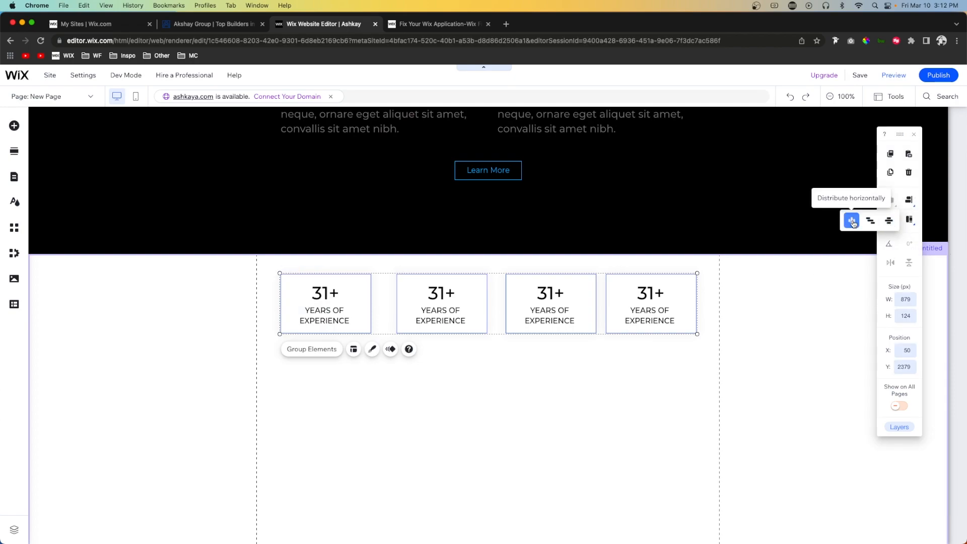
left_click(302, 351)
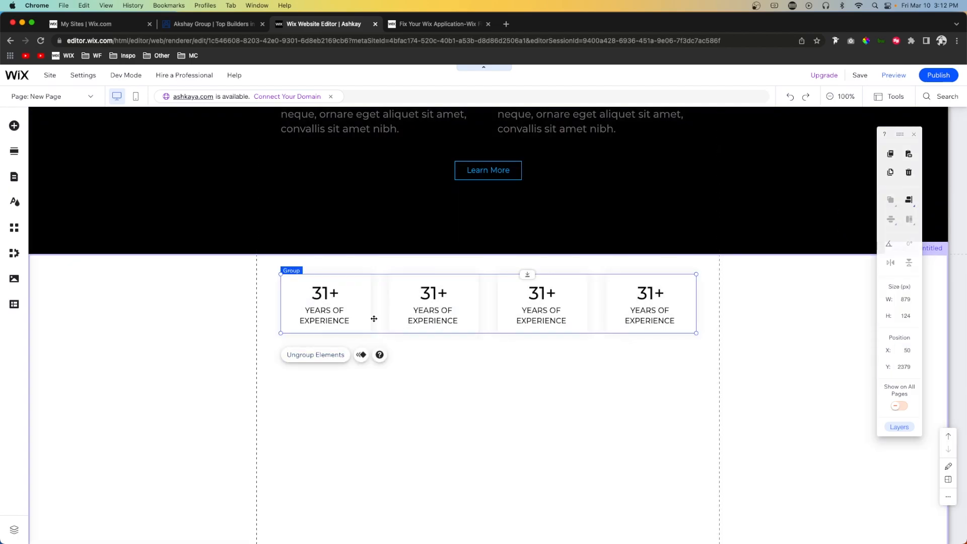
- Move the group of statistic boxes up to Y 2269 so it straddles the border between the black and white sections
key("shift+Up")
key("shift+Up")
key("shift+Up")
key("shift+Up")
key("shift+Up")
key("shift+Up")
key("shift+Up")
key("shift+Up")
key("shift+Up")
key("shift+Up")
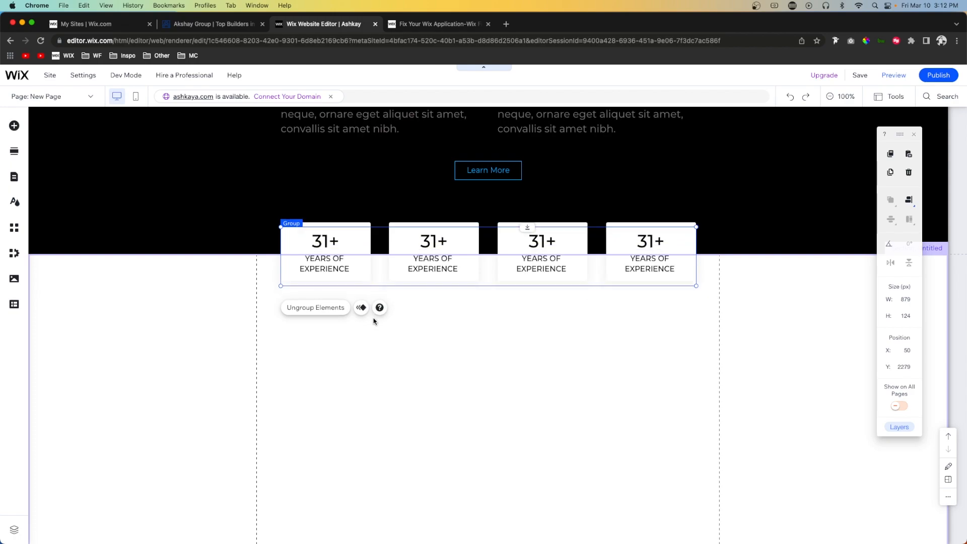
key("shift+Up")
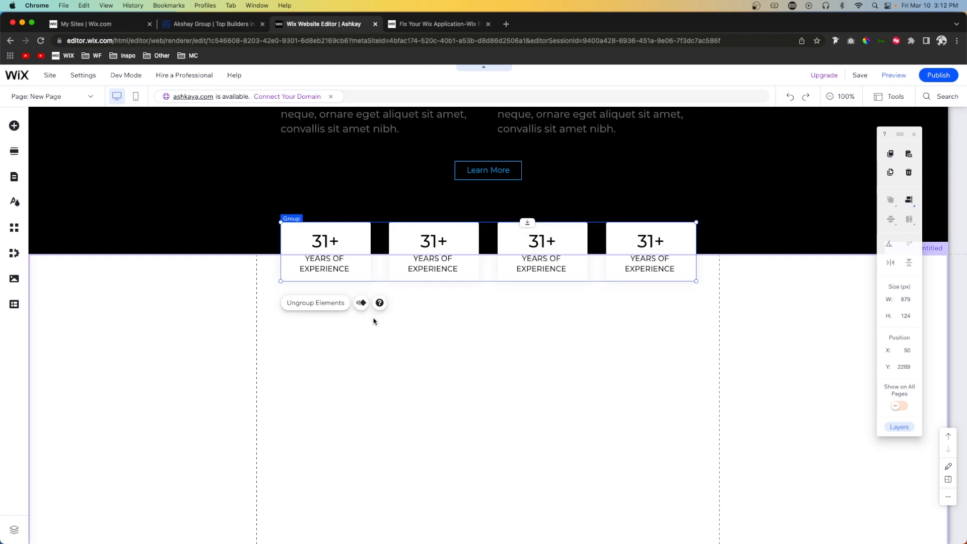
left_click(765, 264)
scroll(764, 307, "up", 3)
scroll(764, 306, "down", 3)
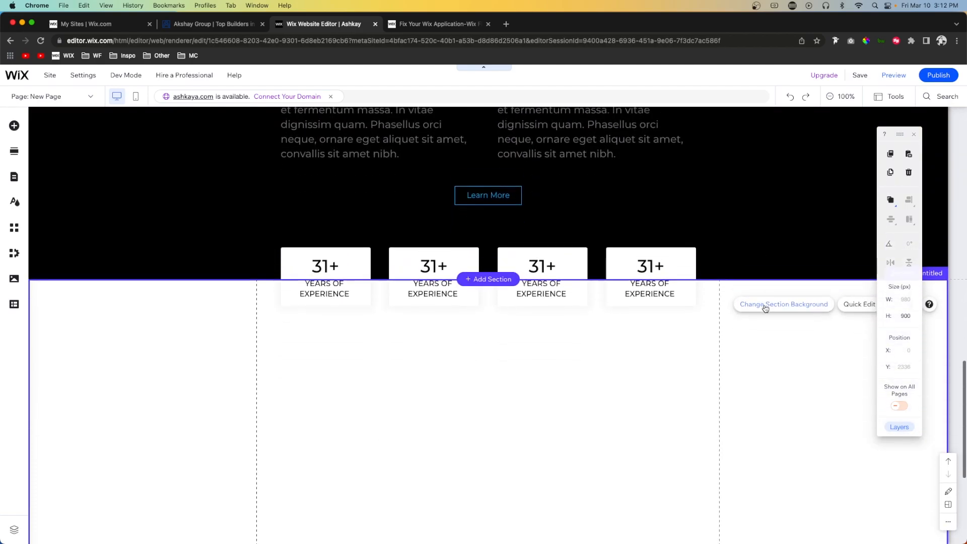
scroll(764, 307, "up", 1)
- Reposition the group of statistic boxes at X 45, Y 2272 across the black section's lower edge and save the site
left_click_drag(609, 349, 606, 258)
key("shift+Down")
key("shift+Down")
key("shift+Down")
key("shift+Down")
key("shift+Down")
key("shift+Down")
key("shift+Down")
key("shift+Down")
key("shift+Down")
key("shift+Down")
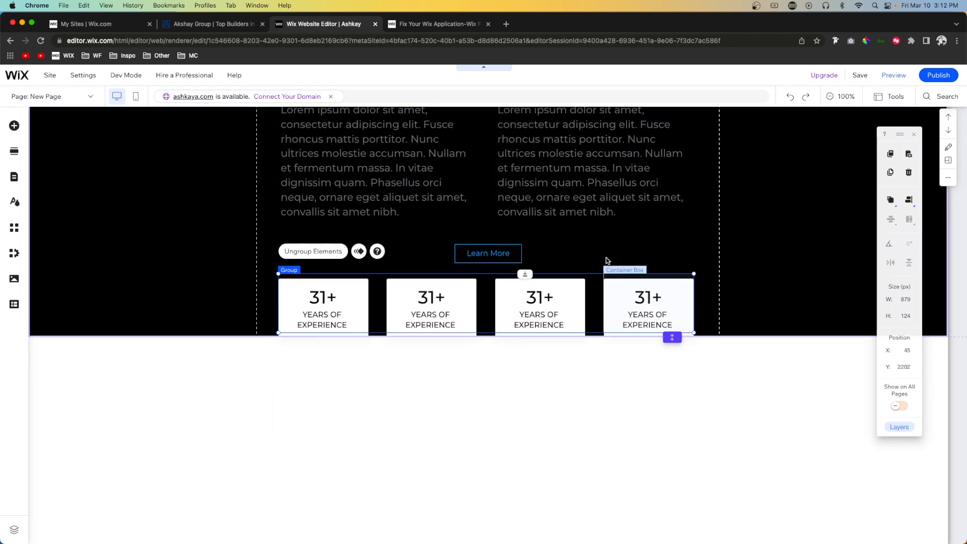
key("shift+Down")
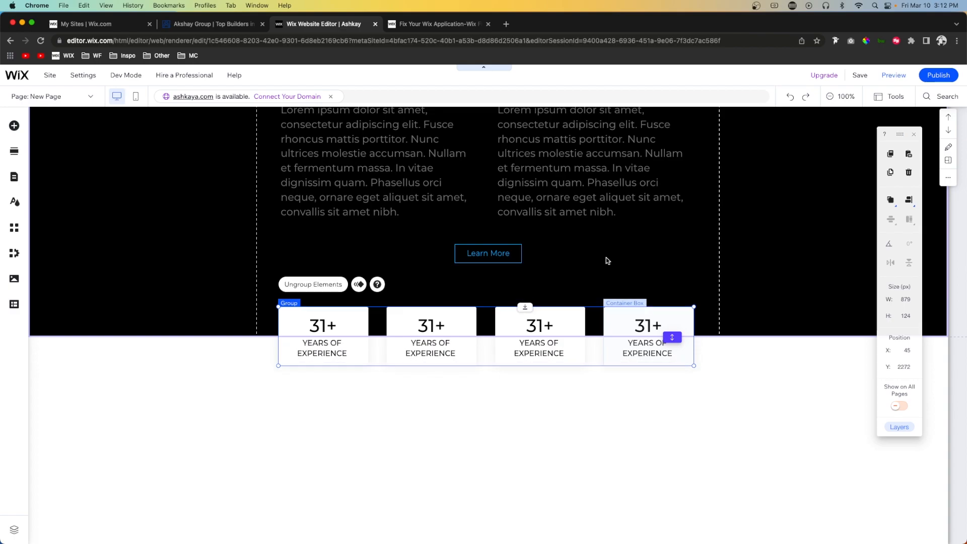
left_click(862, 75)
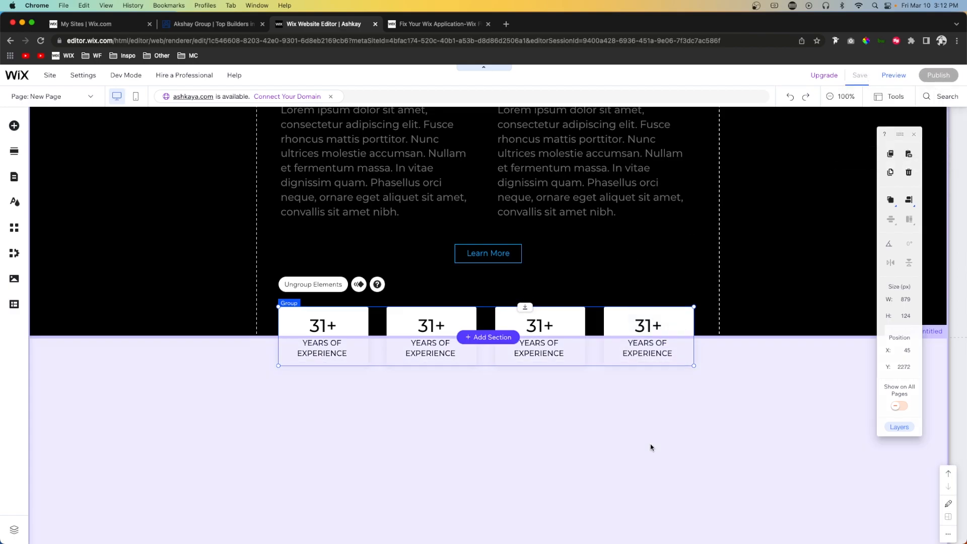
- Move the group of statistic boxes down into the white section and raise it back over the black section's edge to Y 2273
left_click(544, 458)
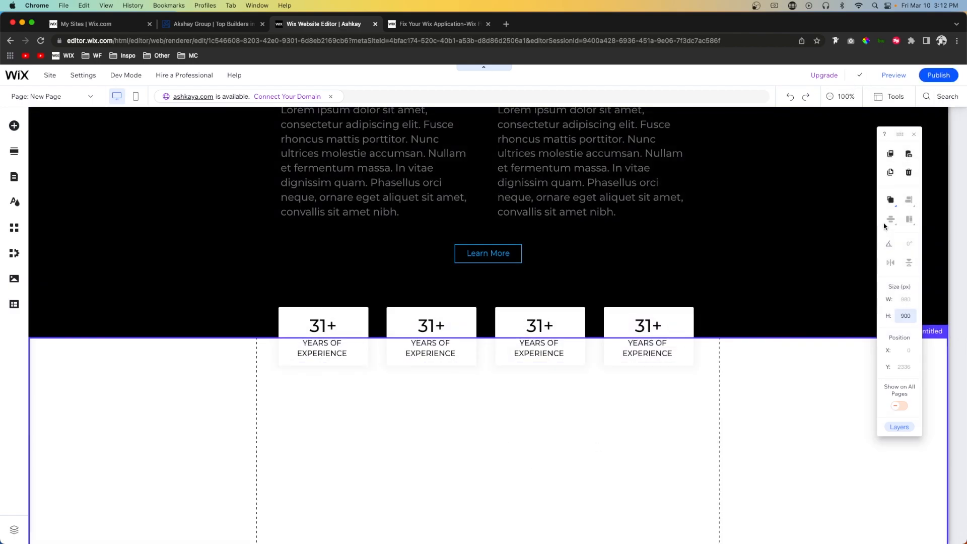
left_click(891, 201)
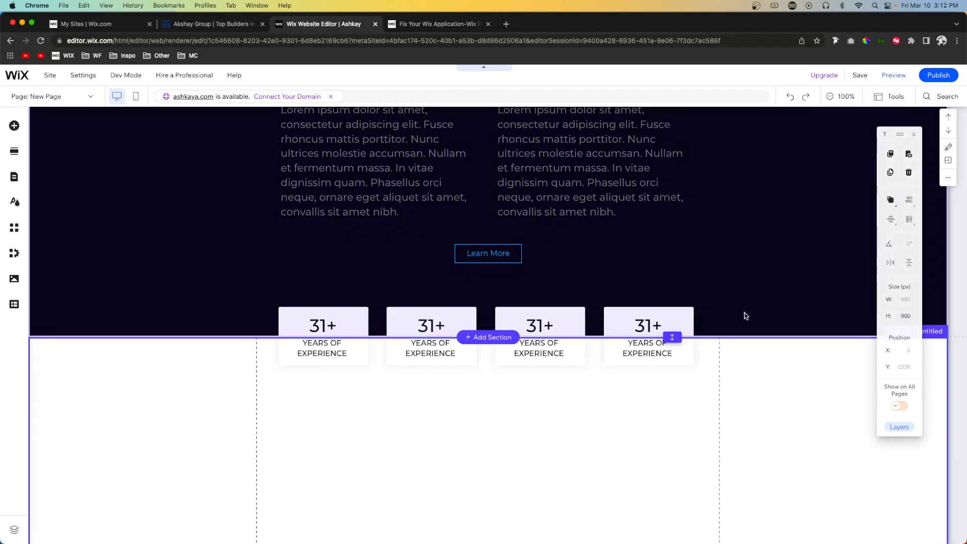
left_click(615, 311)
left_click(606, 311)
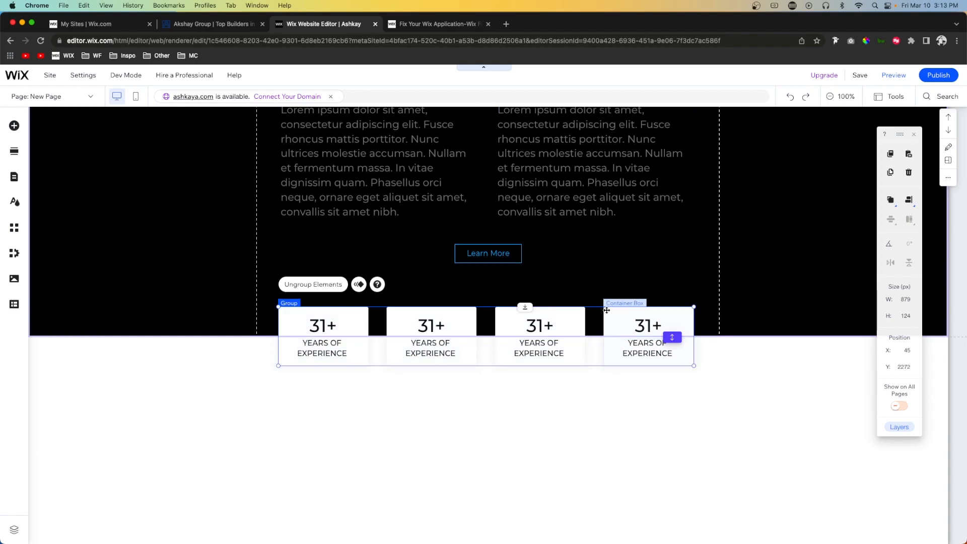
left_click_drag(606, 310, 608, 366)
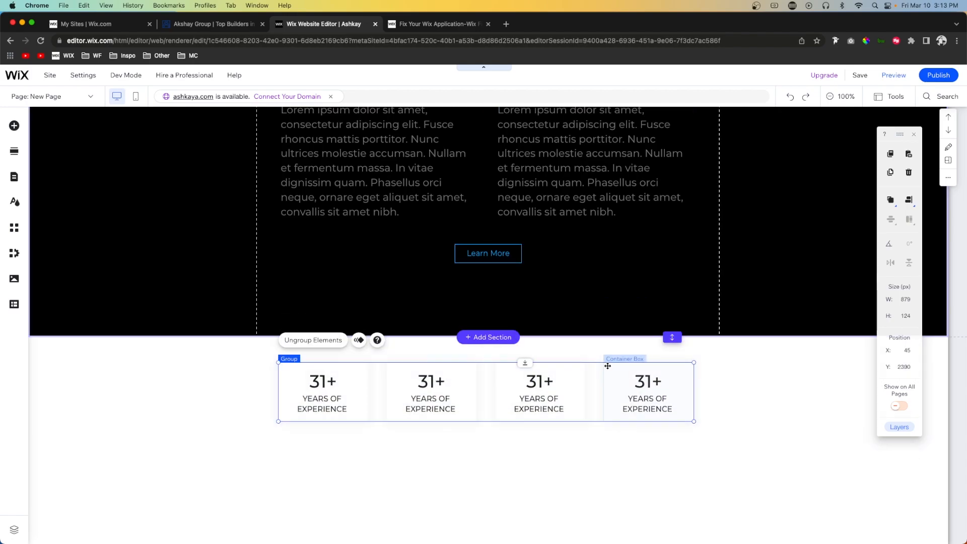
key("shift+Up")
key("shift+Up")
key("shift+Up")
key("shift+Up")
key("shift+Up")
key("shift+Up")
key("shift+Up")
key("shift+Up")
key("shift+Up")
key("shift+Up")
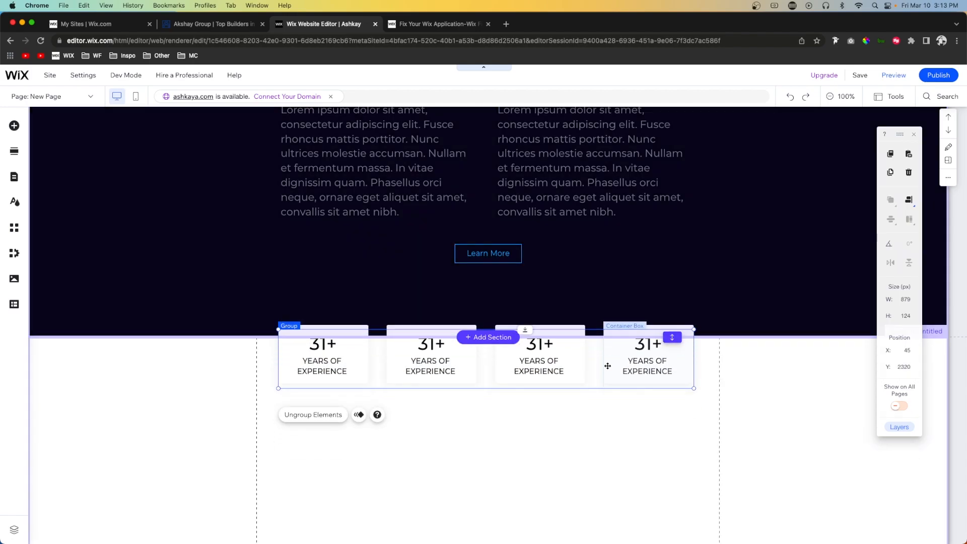
key("shift+Up")
key("shift+Up")
key("Down")
key("Down")
key("Down")
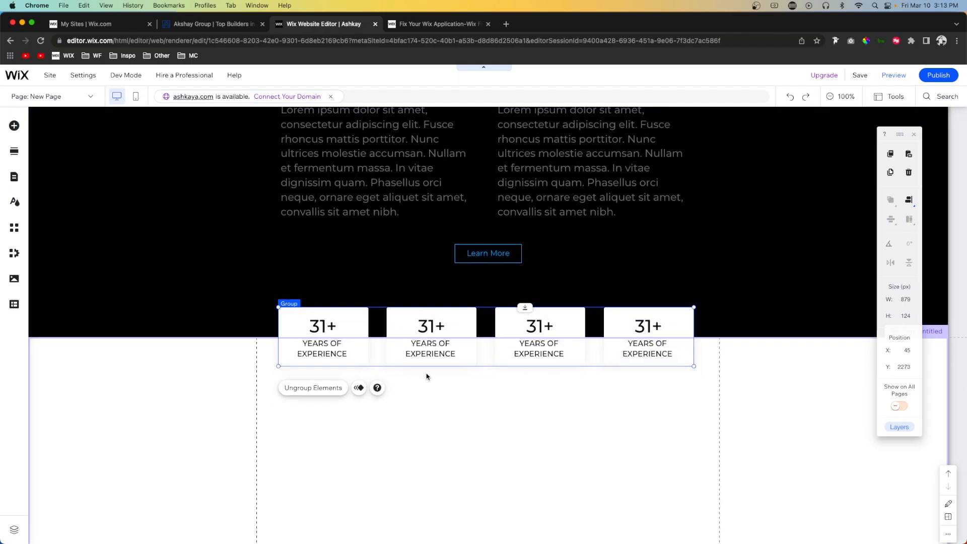
- Switch to the existing Akshay Group website and review its Ongoing Projects and Upcoming Projects sections
scroll(426, 373, "down", 2)
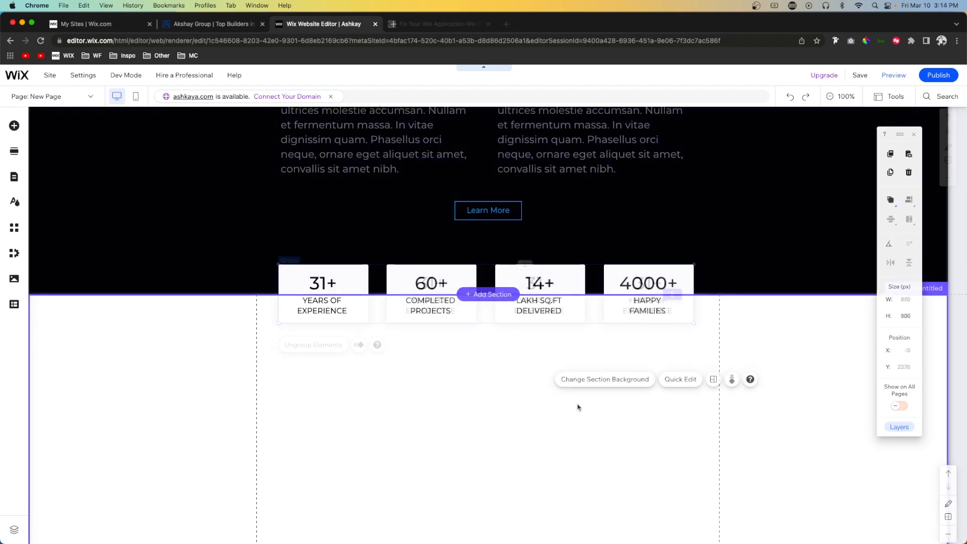
scroll(578, 407, "down", 5)
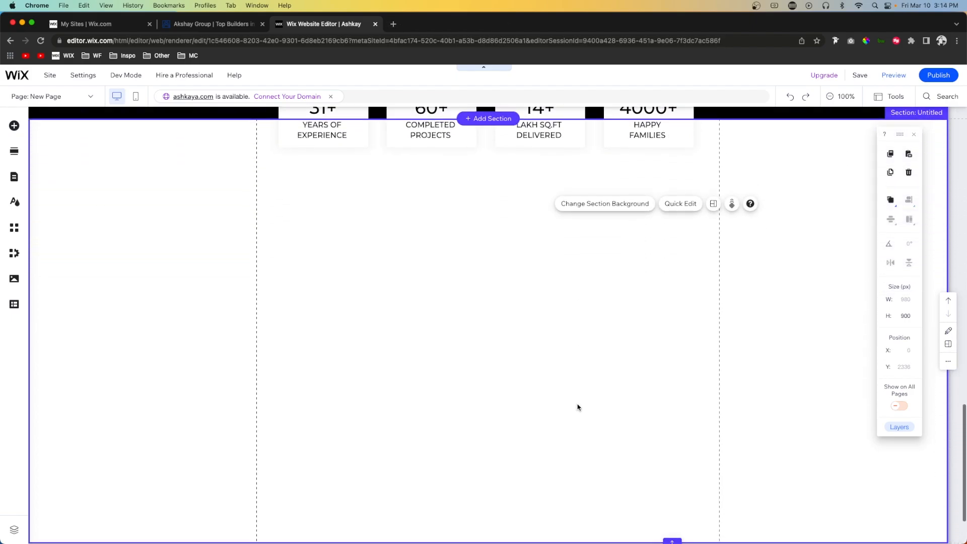
scroll(578, 407, "up", 1)
left_click(204, 24)
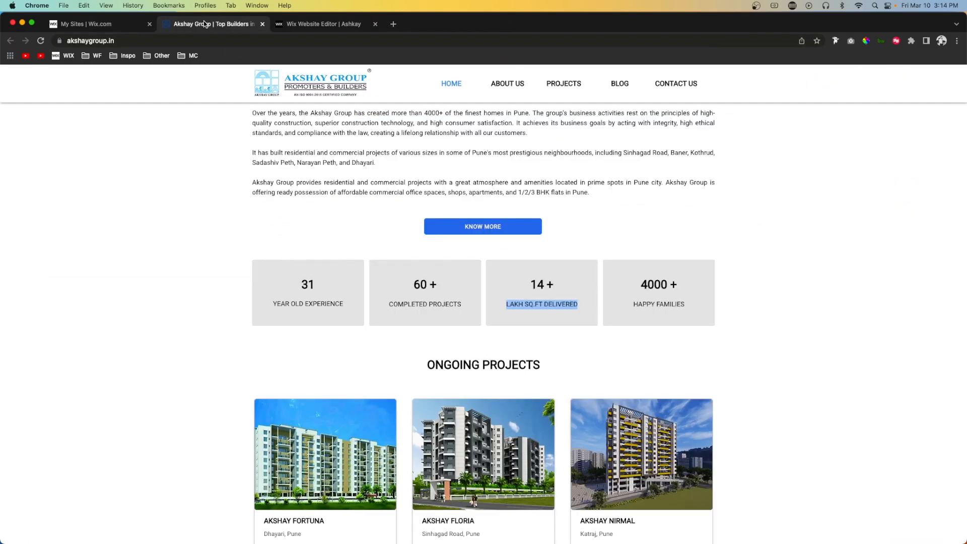
scroll(868, 352, "down", 5)
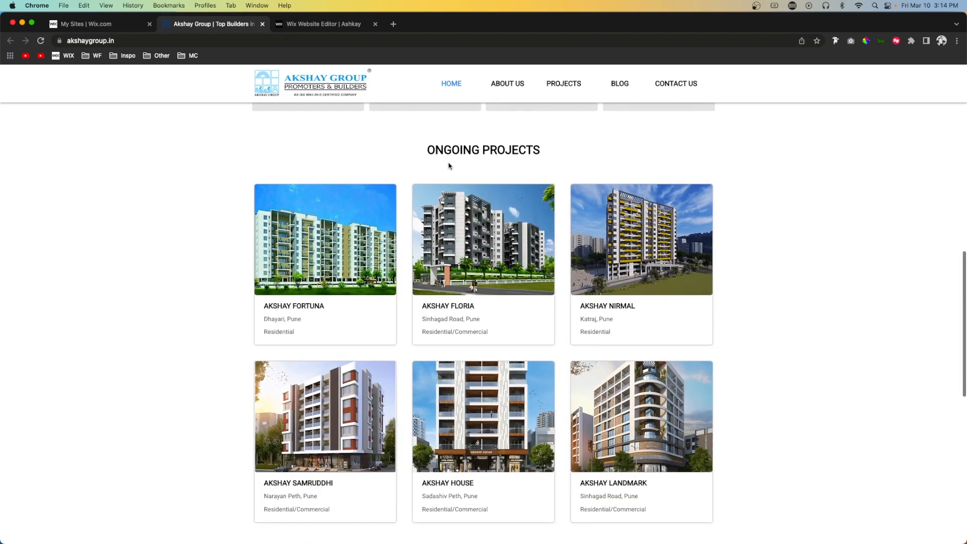
scroll(583, 163, "down", 8)
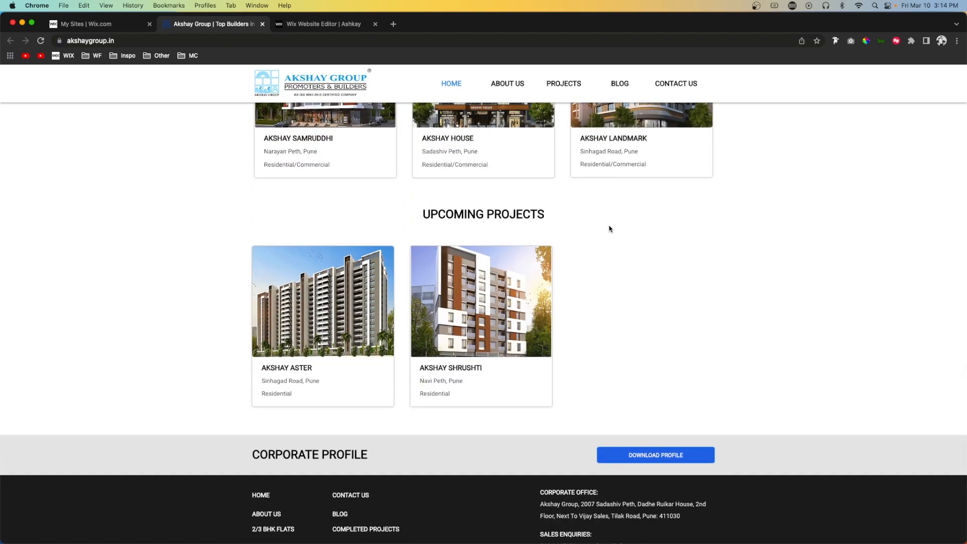
scroll(609, 229, "up", 5)
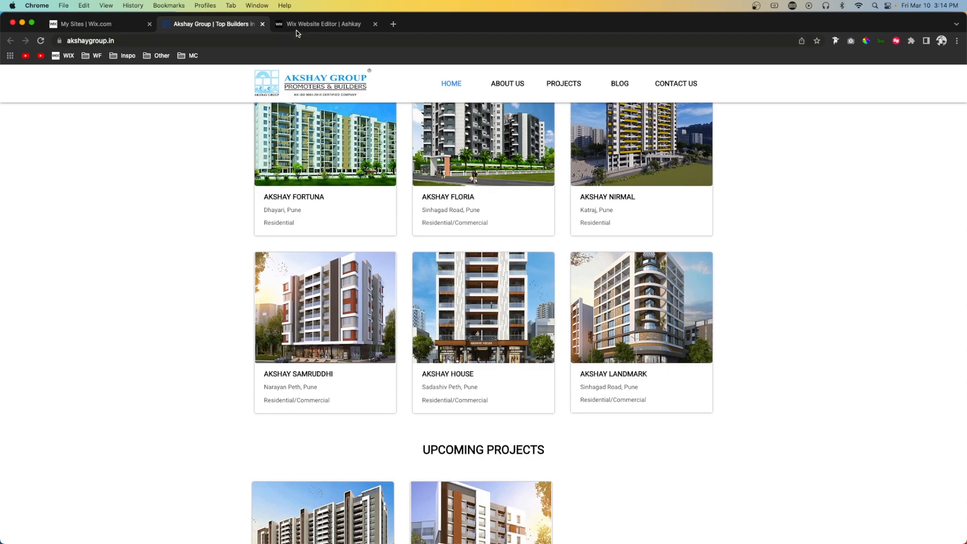
- Back in the Wix editor, add the blue interactive Tabs element with Train, Bus and Bike below the statistic boxes
left_click(297, 25)
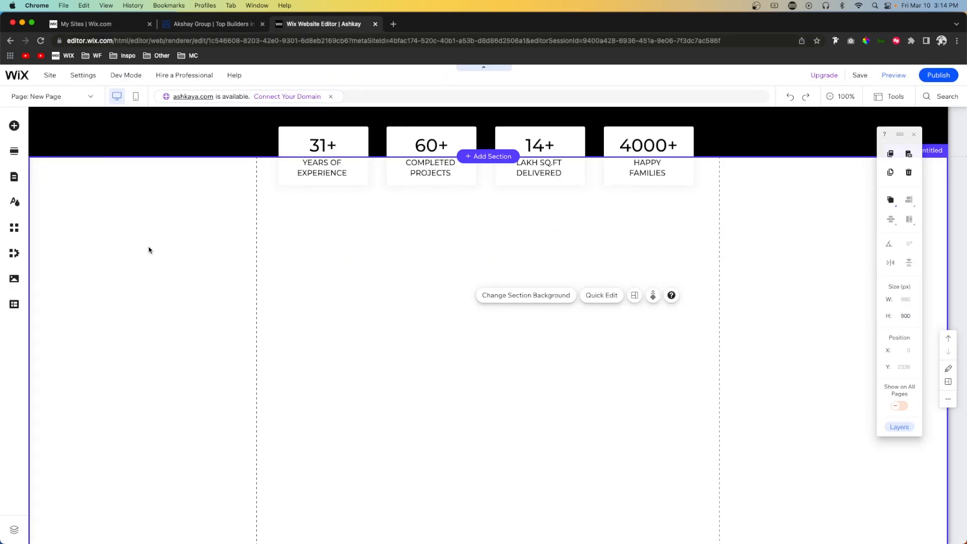
left_click(14, 126)
left_click(51, 333)
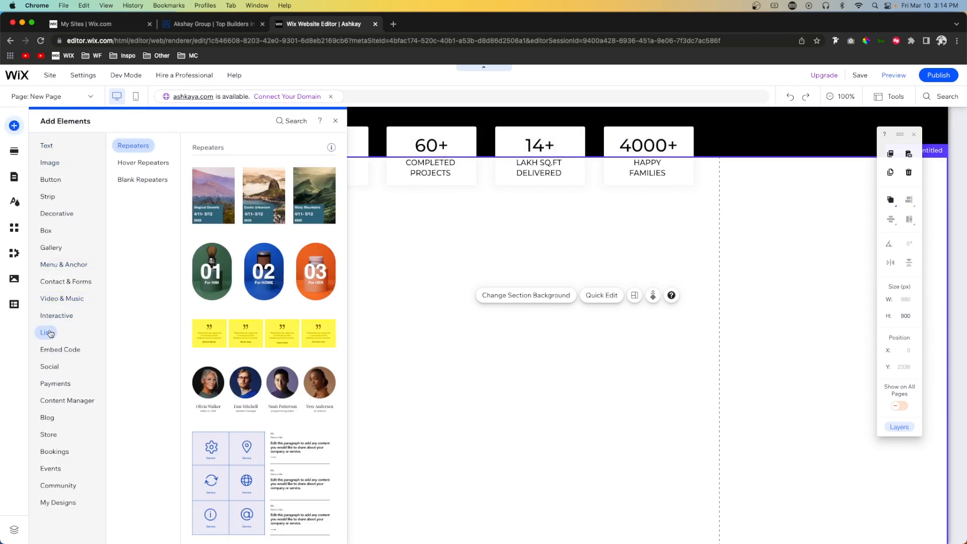
left_click(54, 316)
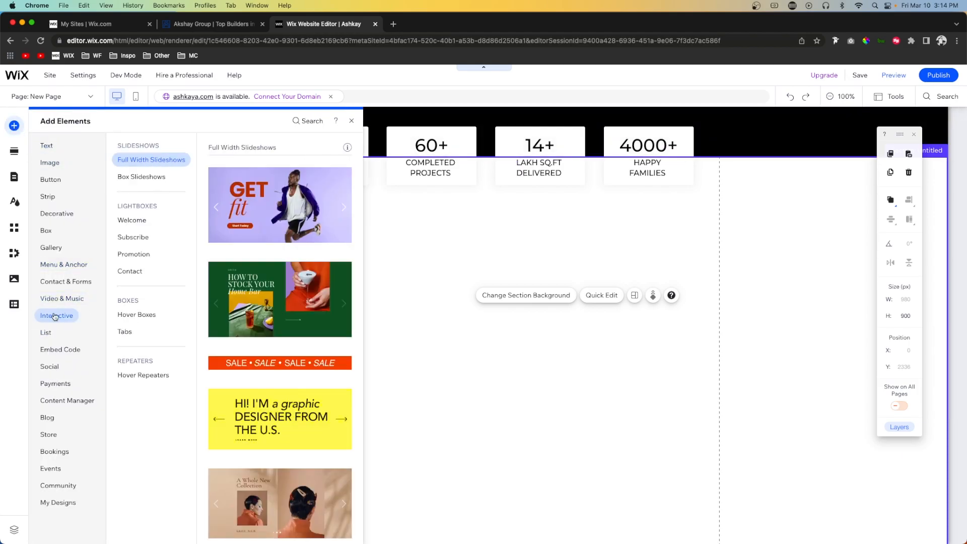
left_click(126, 333)
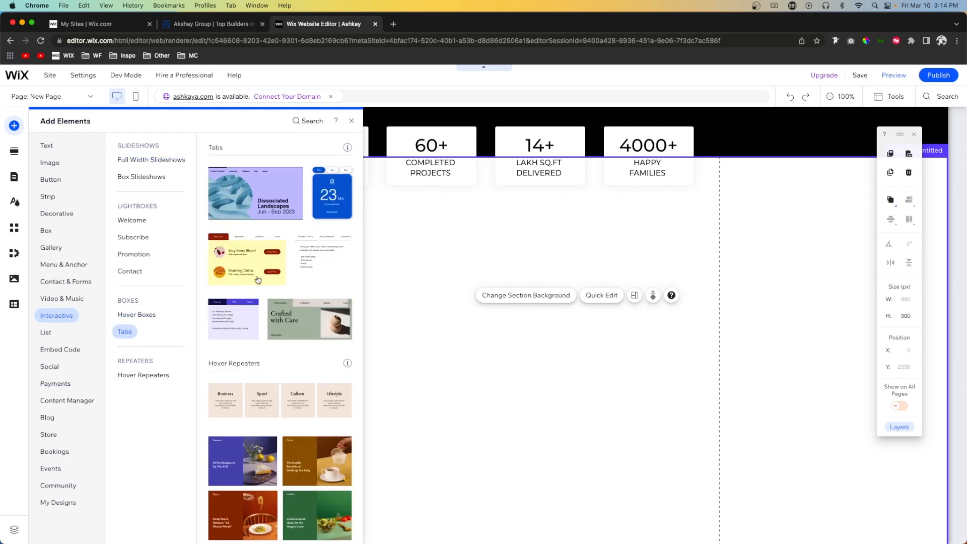
left_click_drag(371, 232, 489, 369)
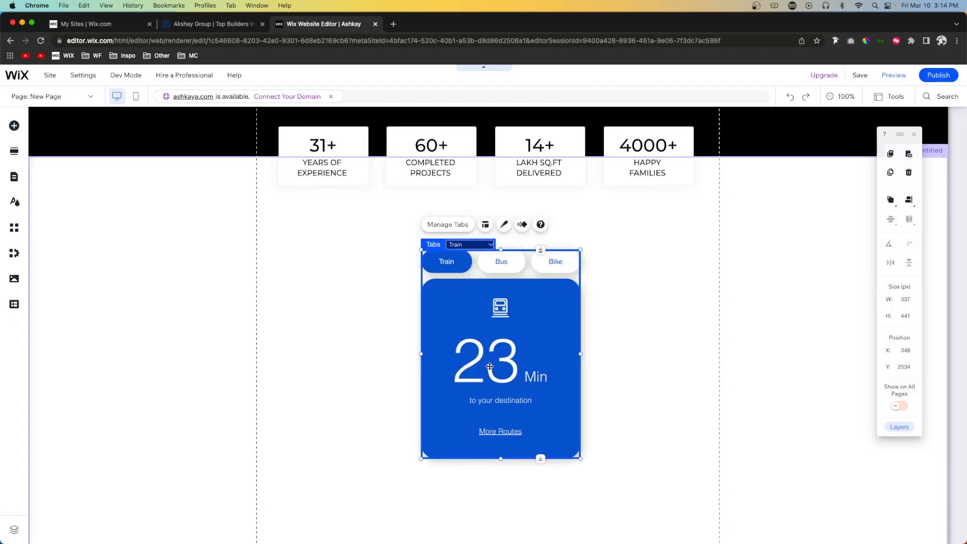
- Widen the Tabs element on both sides to X 45 and a width of 879 px, matching the row of statistic boxes
left_click_drag(421, 355, 276, 356)
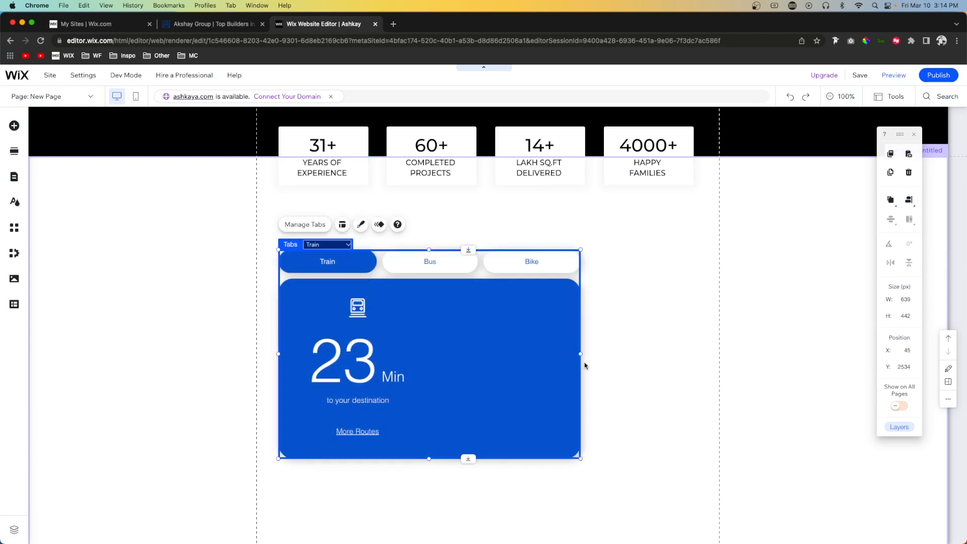
left_click_drag(578, 354, 690, 347)
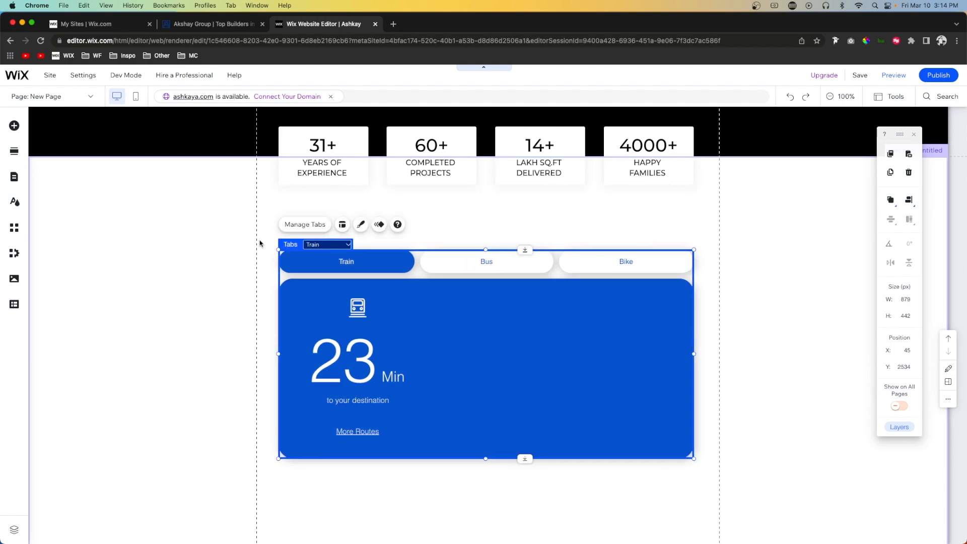
- Delete the Bus and Bike tabs from the Tabs element, keeping only the Train tab
left_click(316, 227)
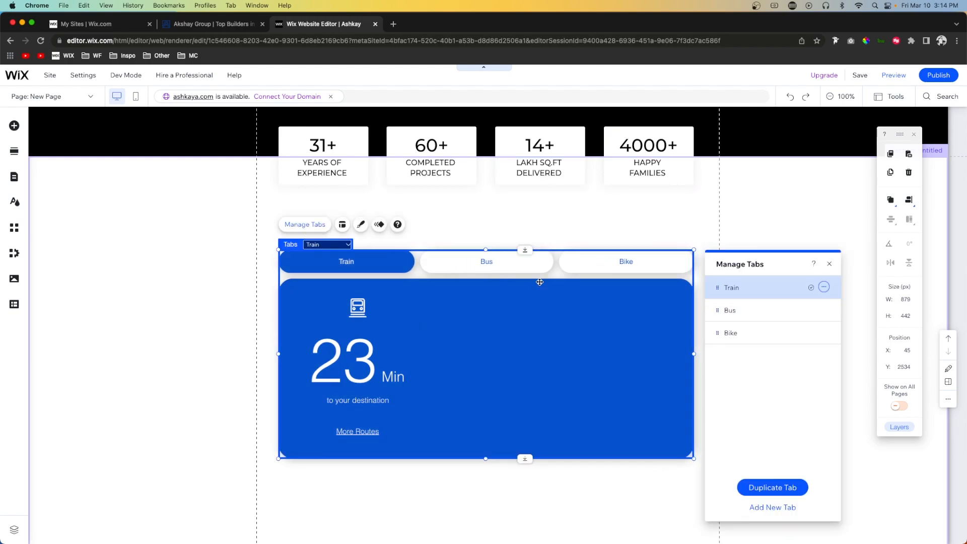
left_click(828, 309)
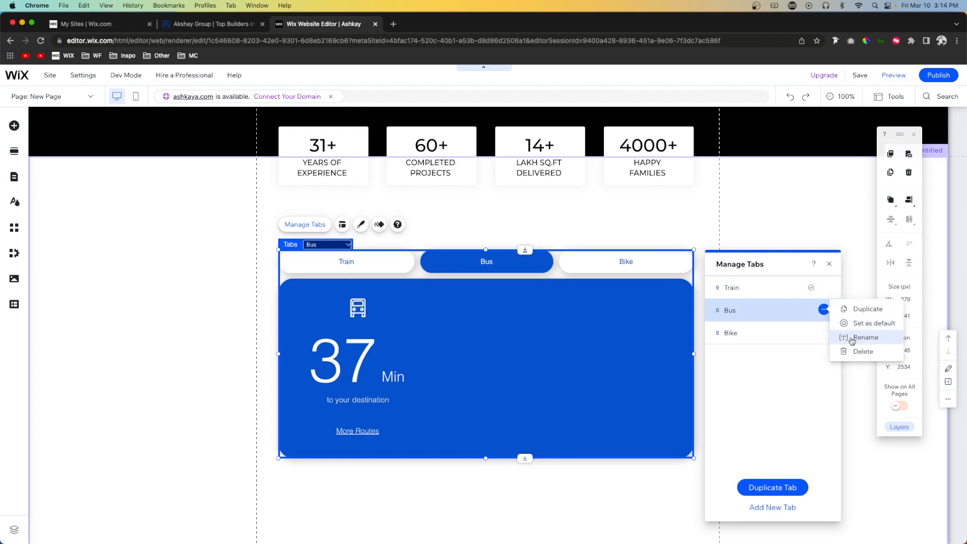
left_click(854, 354)
left_click(823, 309)
left_click(851, 352)
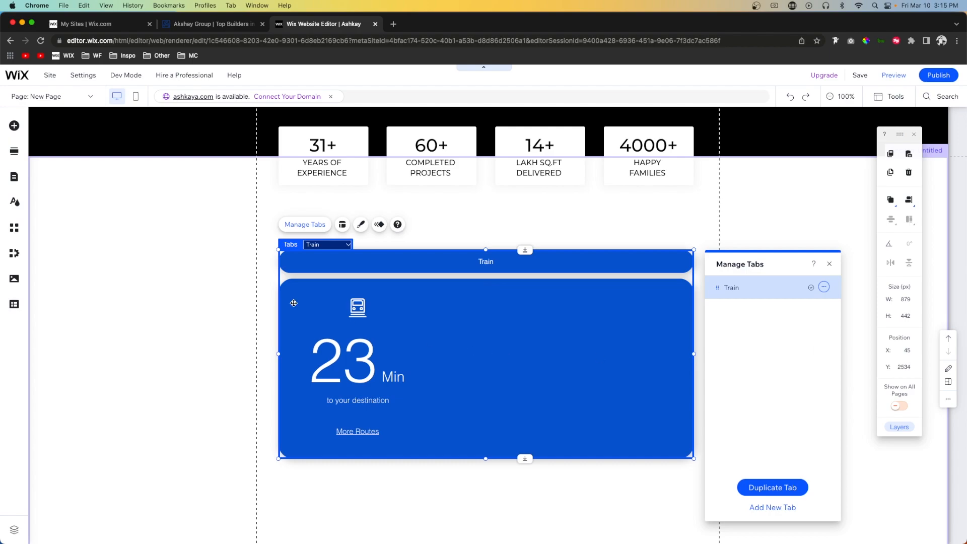
- Clear the Train tab's content by deleting its train icon, 23 Min text, destination caption and More Routes link
left_click(354, 308)
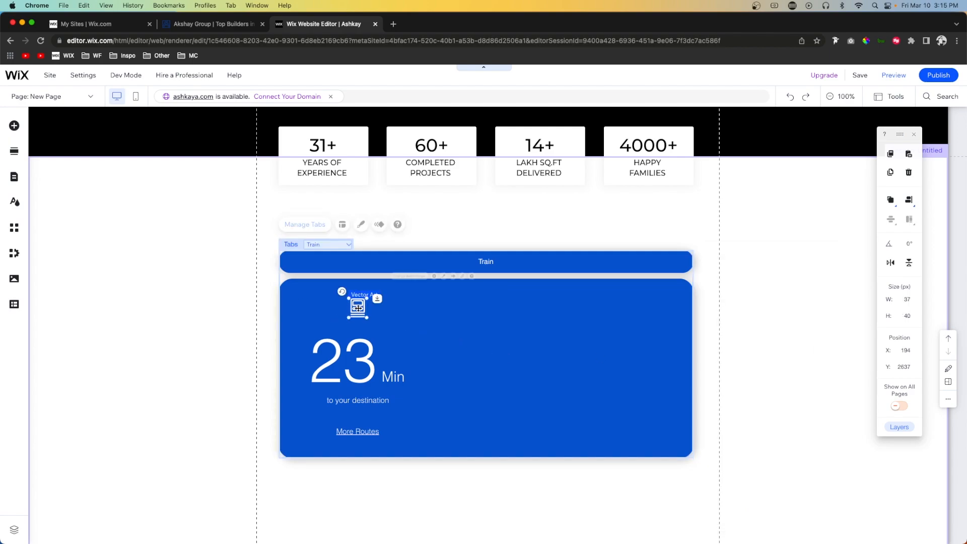
left_click(355, 353)
key("Delete")
left_click(393, 376)
key("Delete")
left_click(364, 395)
key("Delete")
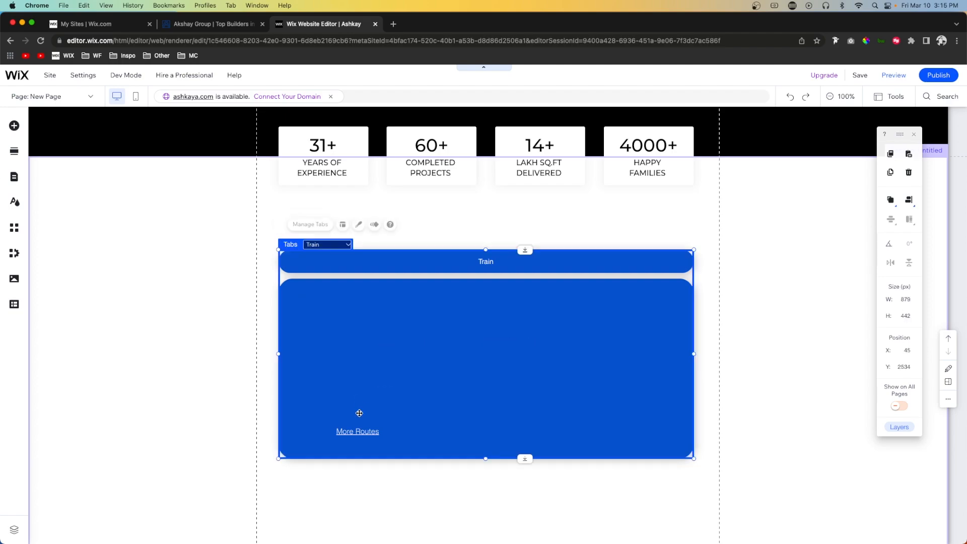
left_click(353, 434)
key("Delete")
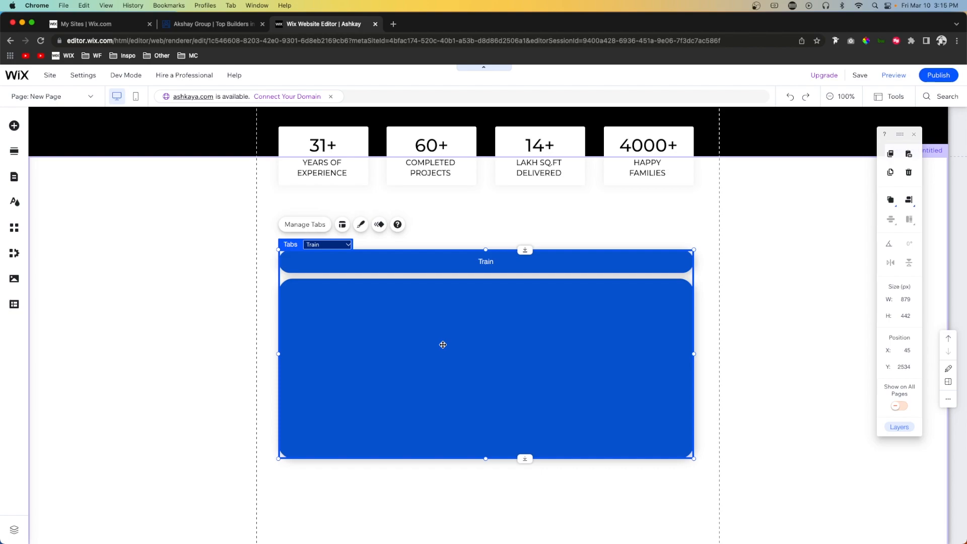
- In the Tabs element's design settings, change the regular-state tab font to Montserrat Regular
left_click(362, 225)
left_click(769, 471)
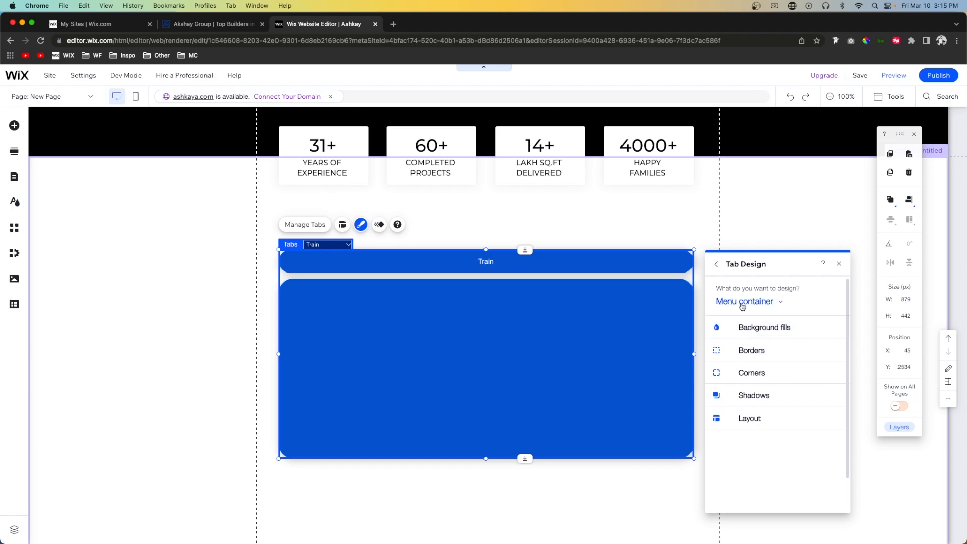
left_click(753, 302)
left_click(753, 304)
left_click(753, 303)
left_click(744, 321)
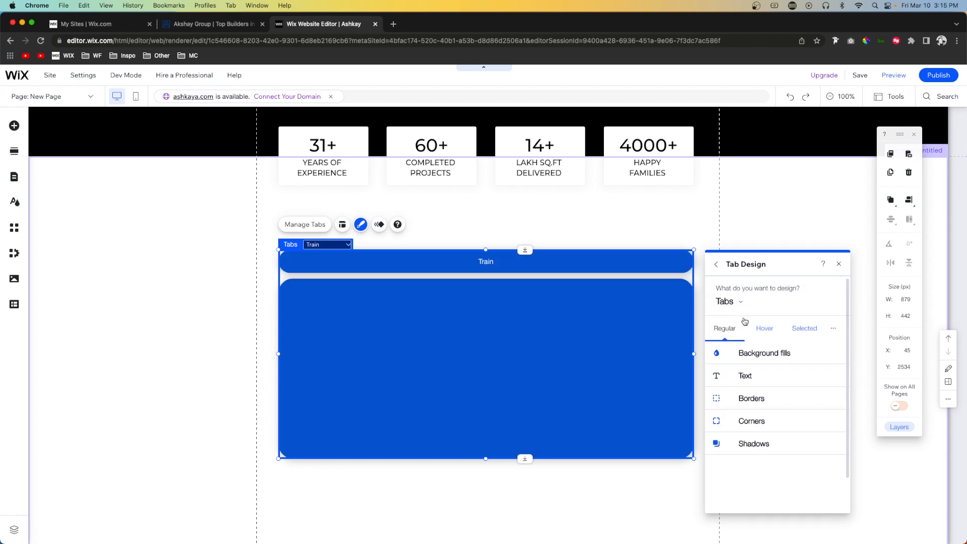
left_click(735, 360)
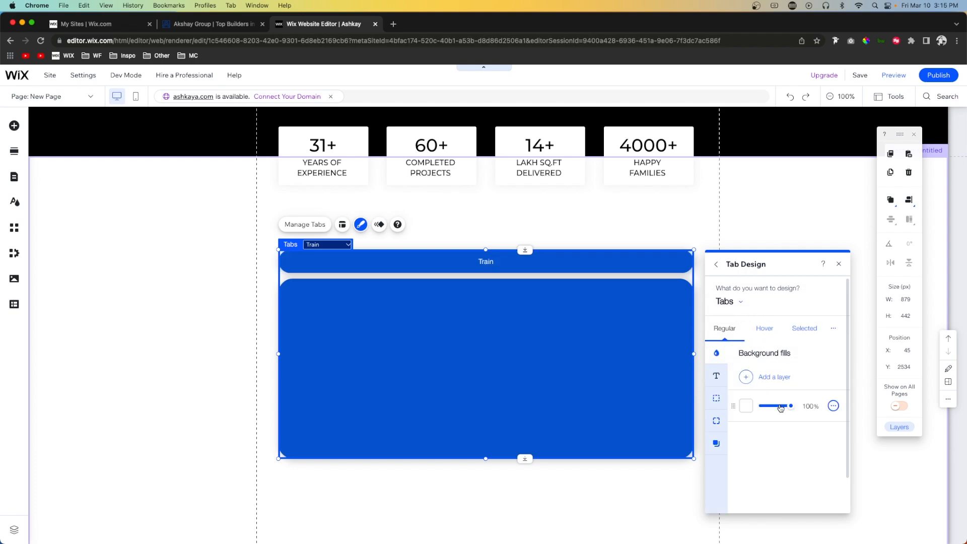
left_click(715, 376)
left_click(772, 427)
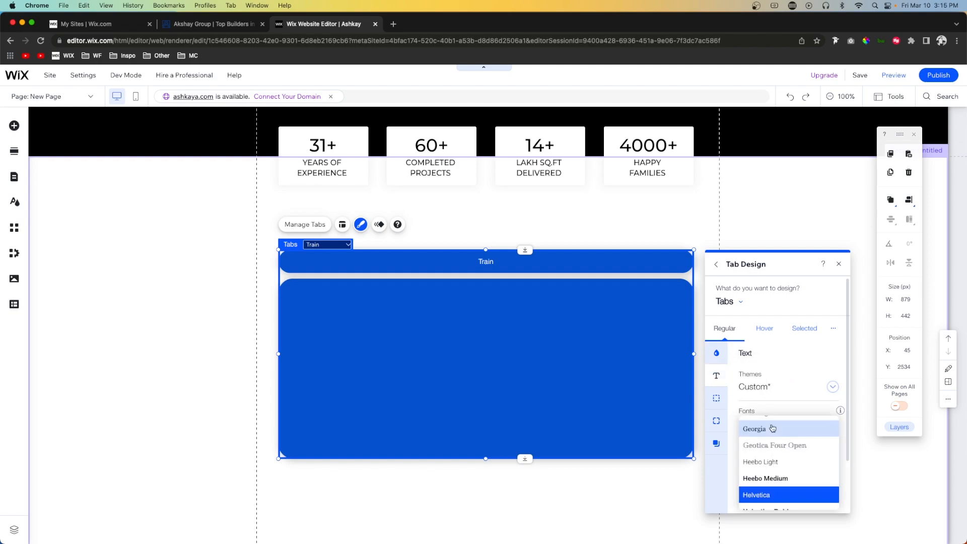
scroll(772, 428, "down", 5)
scroll(772, 428, "down", 5)
scroll(772, 427, "up", 4)
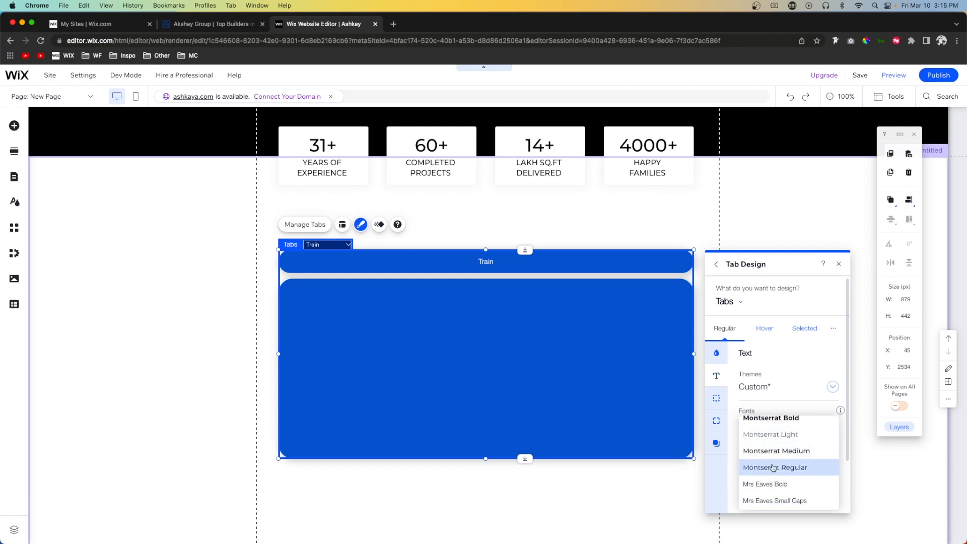
left_click(771, 466)
left_click(717, 398)
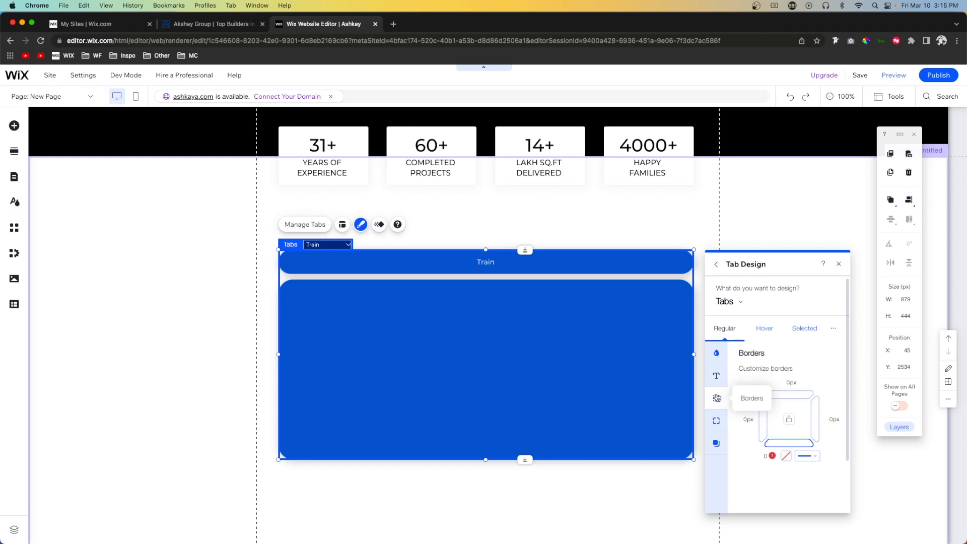
- Set the regular-state tab text color to the custom grey #787878
left_click(717, 375)
scroll(785, 443, "down", 2)
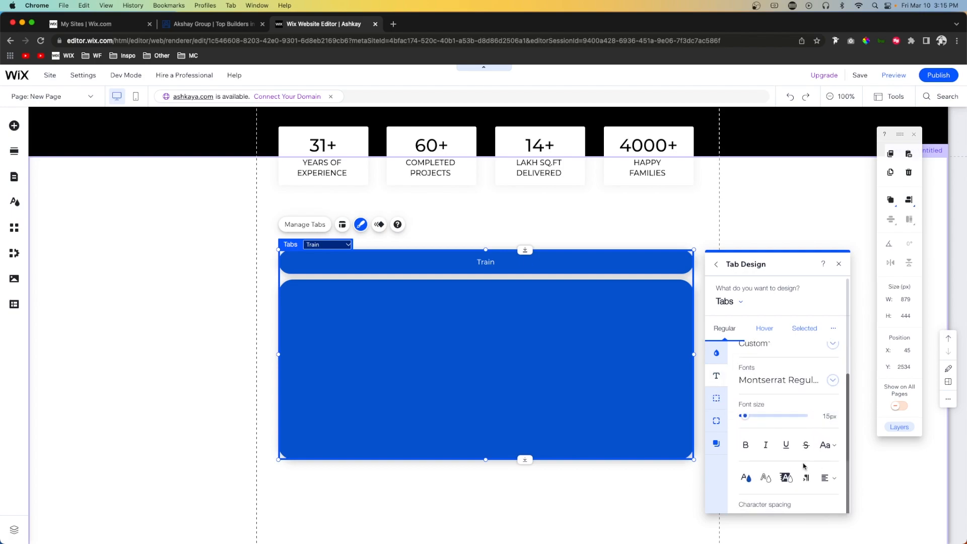
left_click(745, 479)
left_click(574, 359)
left_click(574, 360)
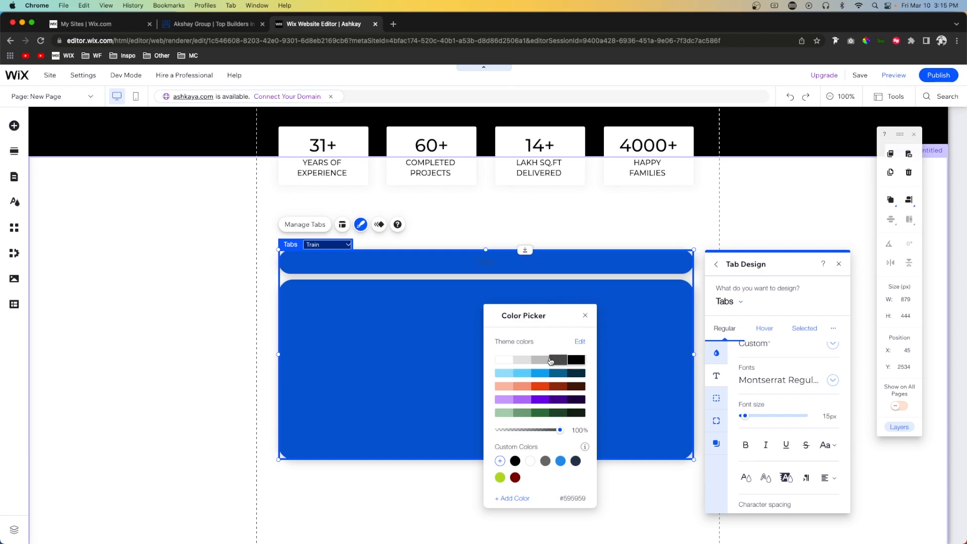
left_click(545, 461)
- Give the regular-state tabs a linked 1 px border on all sides in grey #787878
left_click(716, 398)
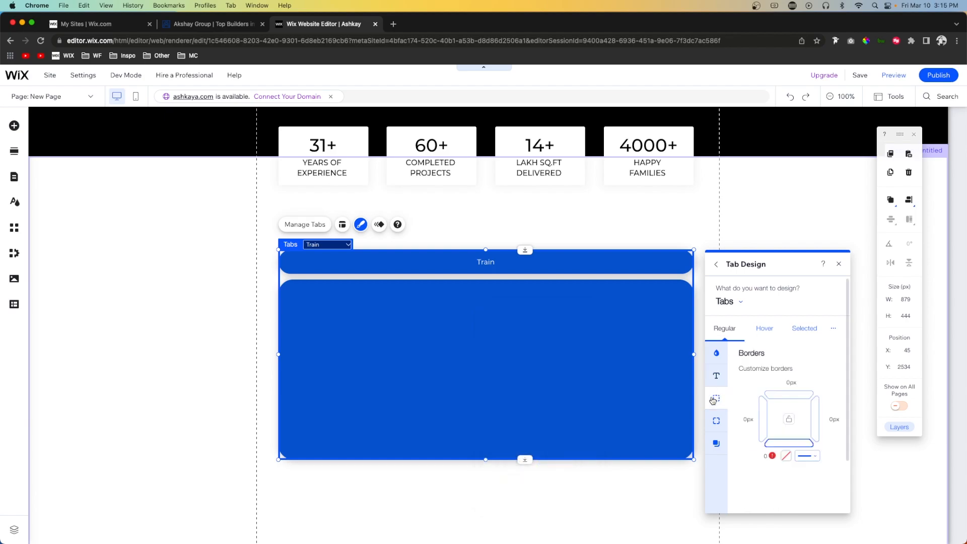
left_click(784, 383)
type("1")
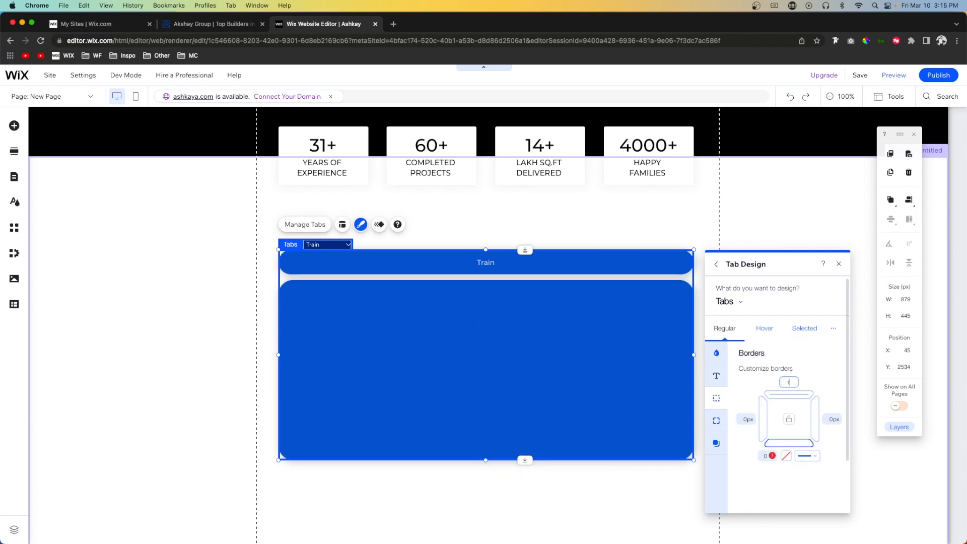
left_click(789, 418)
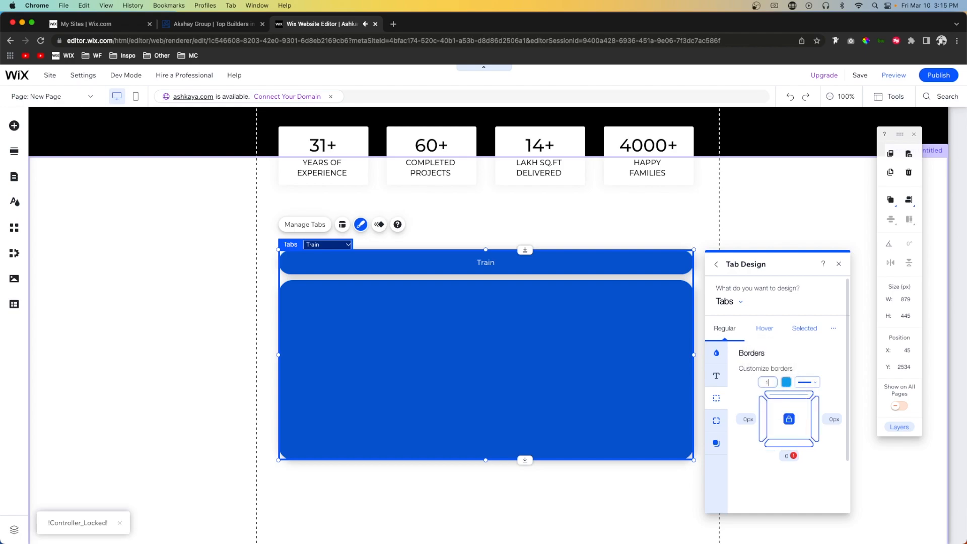
left_click(749, 418)
type("1")
left_click(786, 382)
left_click(545, 487)
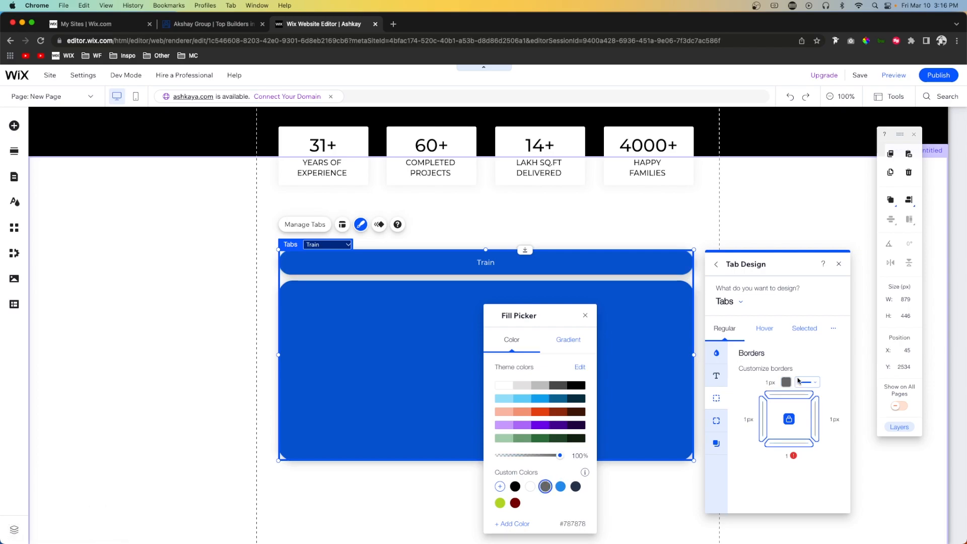
- Square off the regular-state tabs by setting all corner radii to 0 px
left_click(717, 422)
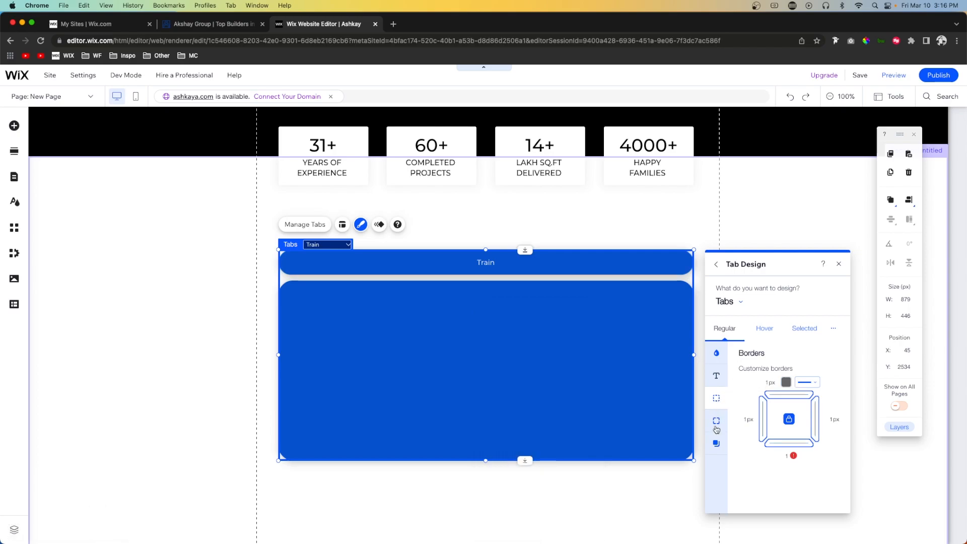
left_click(716, 427)
double_click(752, 381)
type("0")
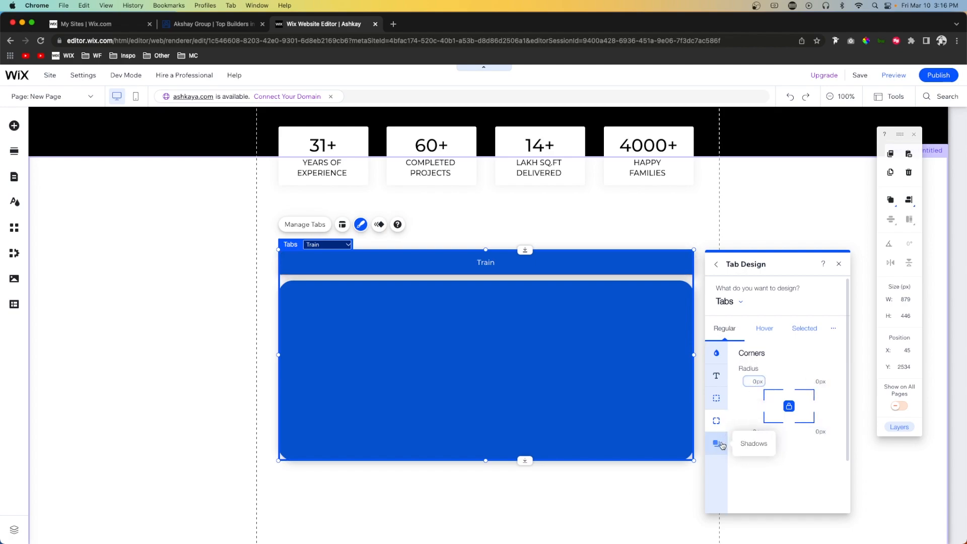
- For the tabs' hover state, set the text color and all borders to black
left_click(761, 332)
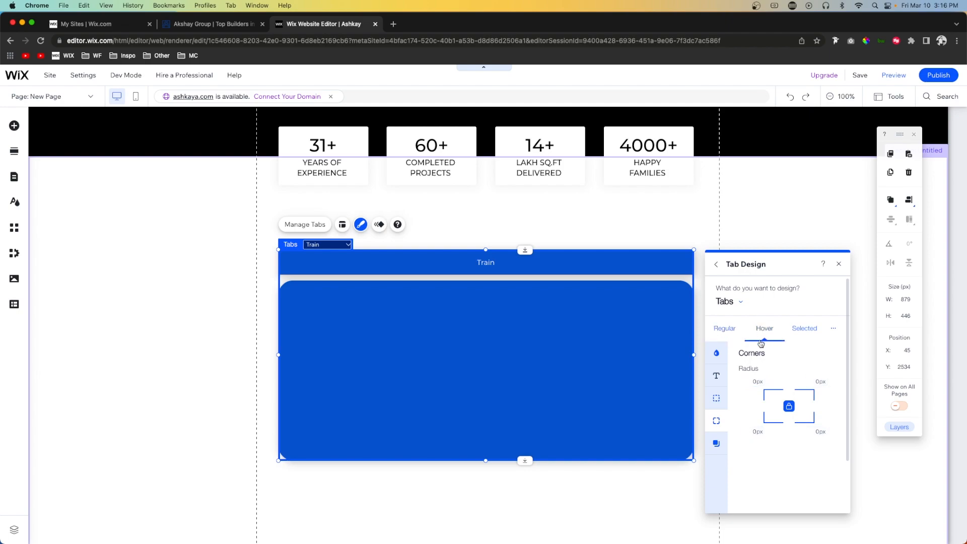
left_click(716, 375)
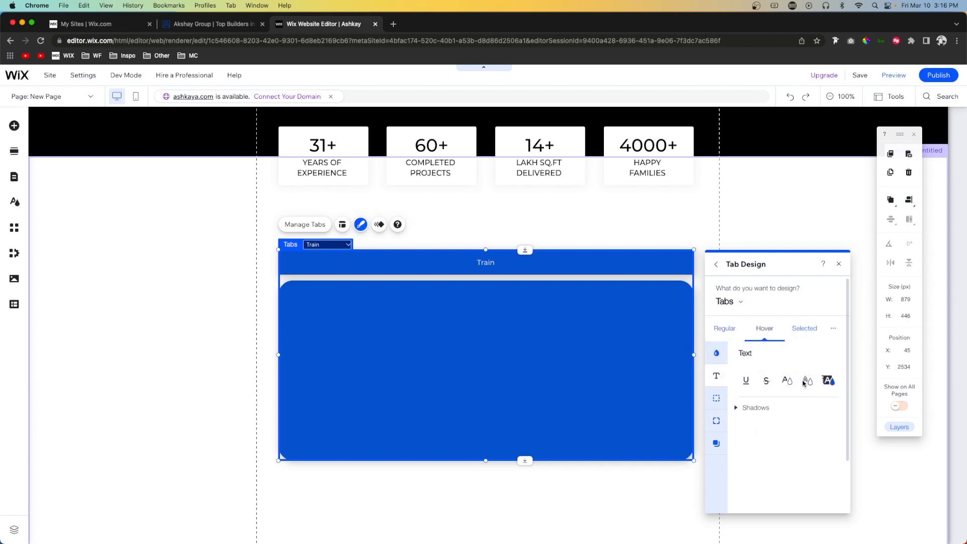
left_click(787, 380)
left_click(574, 362)
left_click(716, 398)
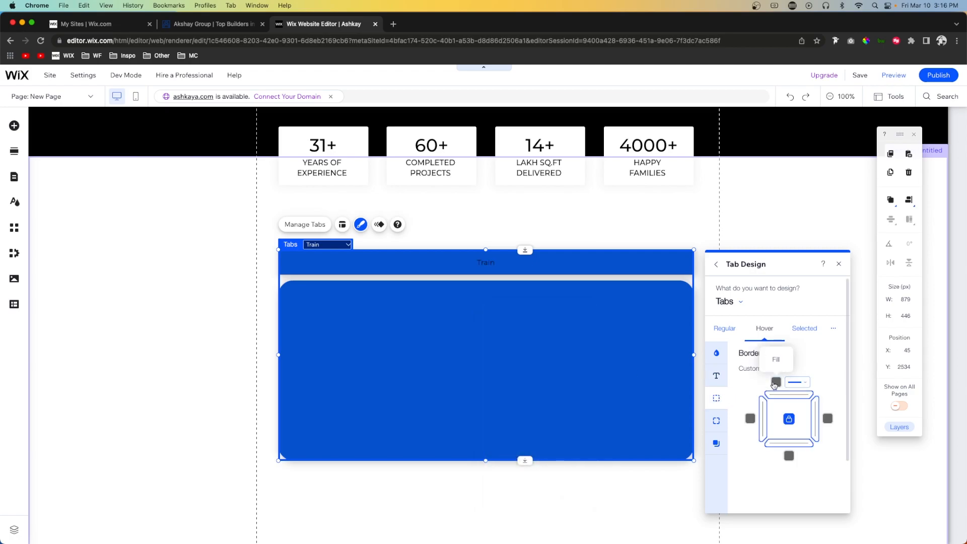
left_click(776, 382)
left_click(581, 387)
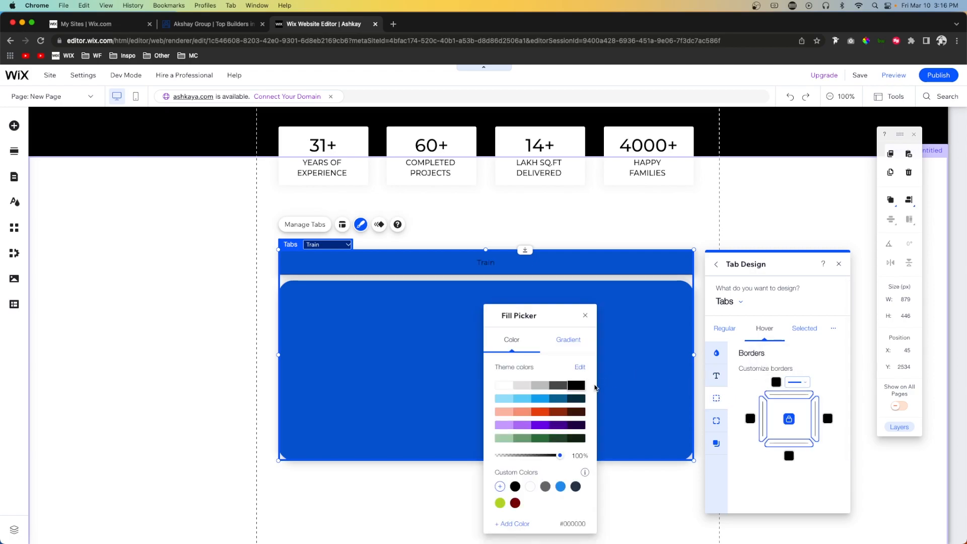
left_click(755, 388)
- For the tabs' selected state, set all borders and the text color to black #000000
left_click(805, 328)
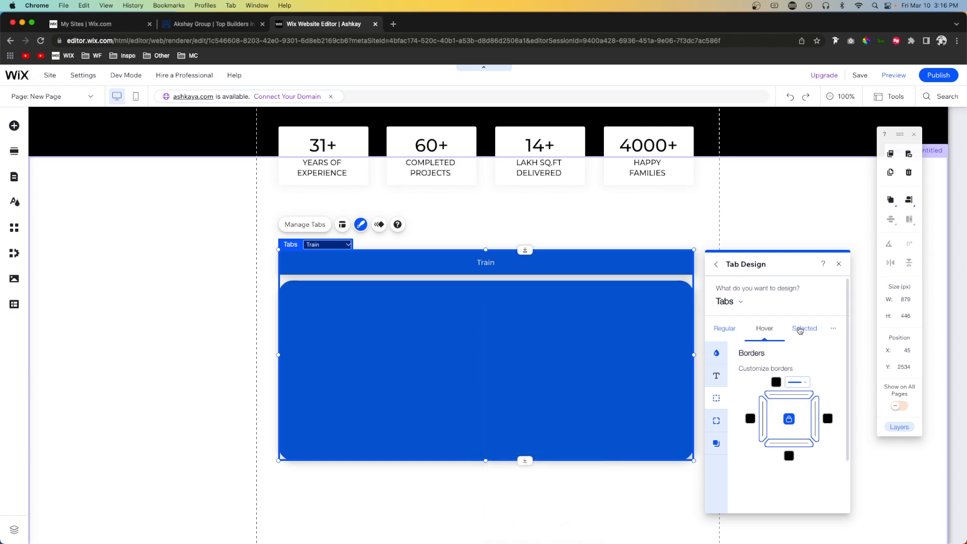
left_click(776, 382)
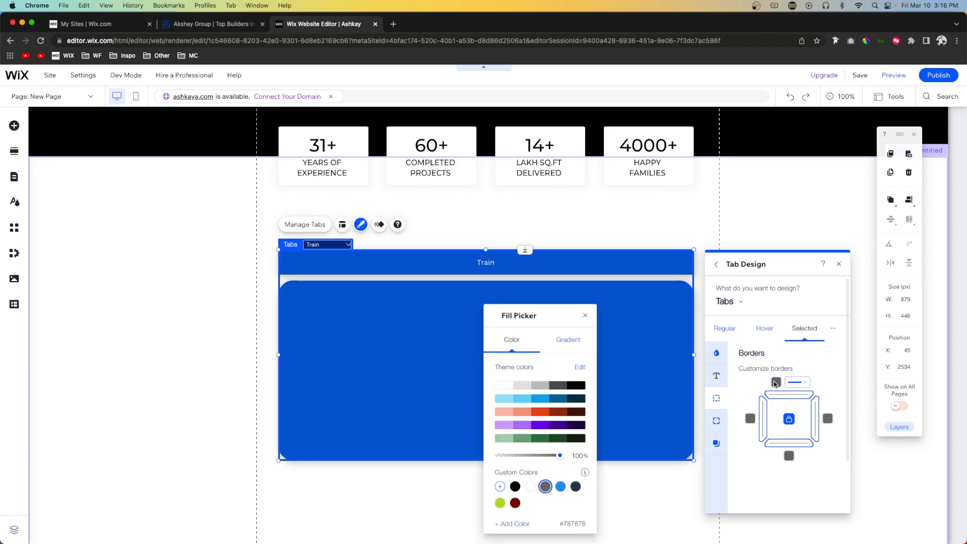
left_click(569, 388)
left_click(716, 374)
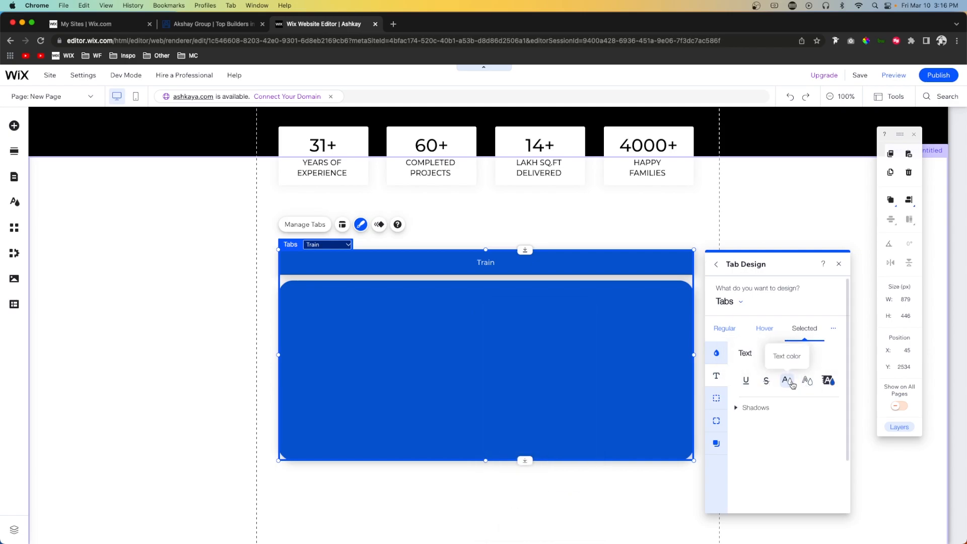
left_click(787, 381)
left_click(577, 361)
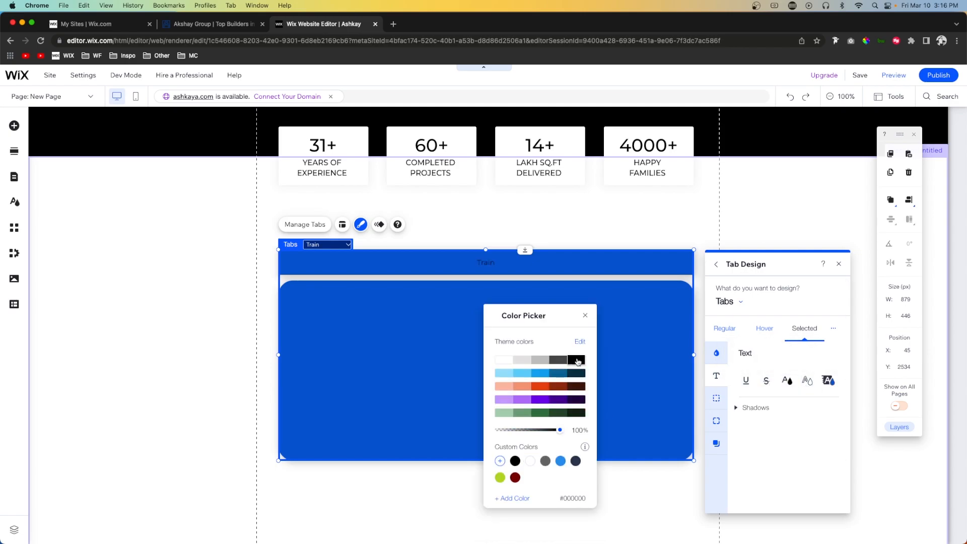
- Change the selected-state tab background fill to white #FFFFFF
left_click(718, 353)
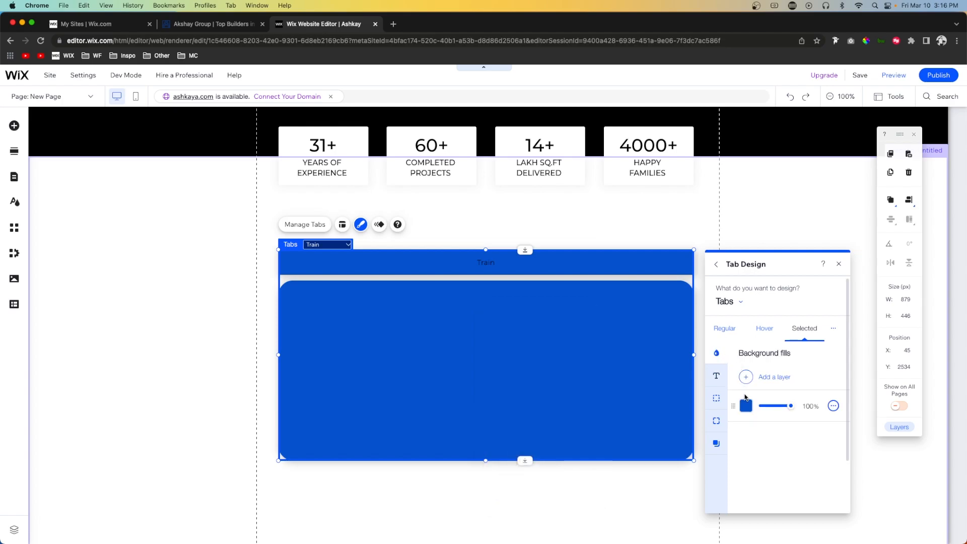
left_click(746, 405)
left_click(502, 388)
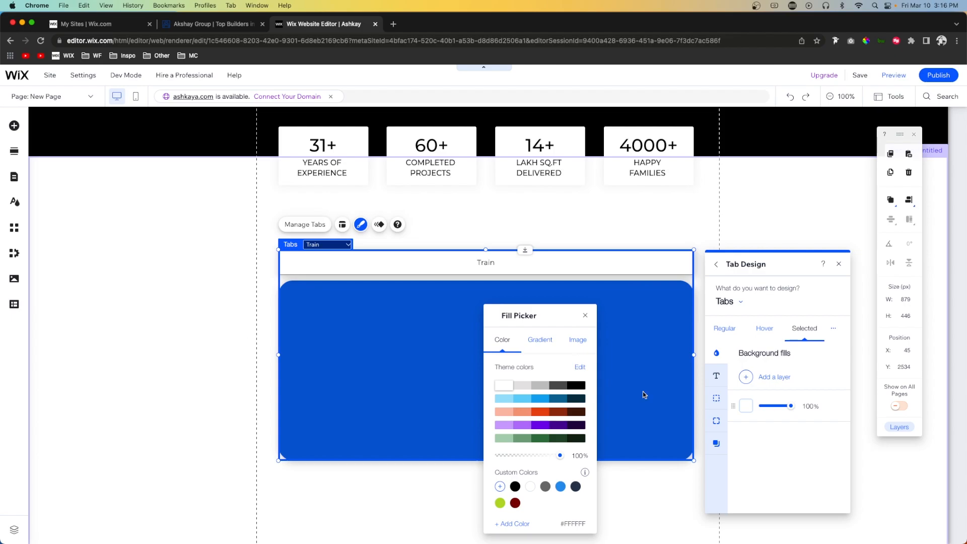
- Check the tab shadows in the selected and hover states and set the regular-state shadow to 0%
left_click(715, 443)
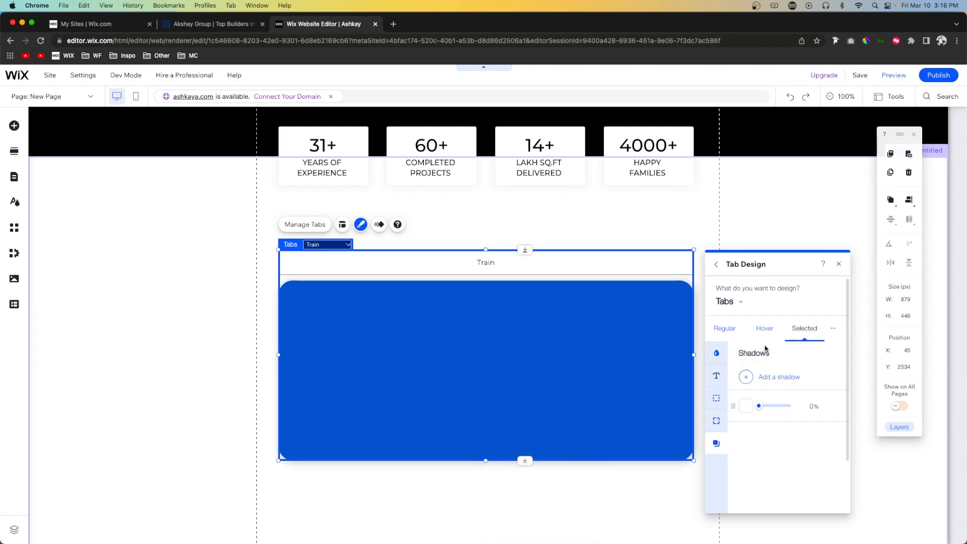
left_click(763, 329)
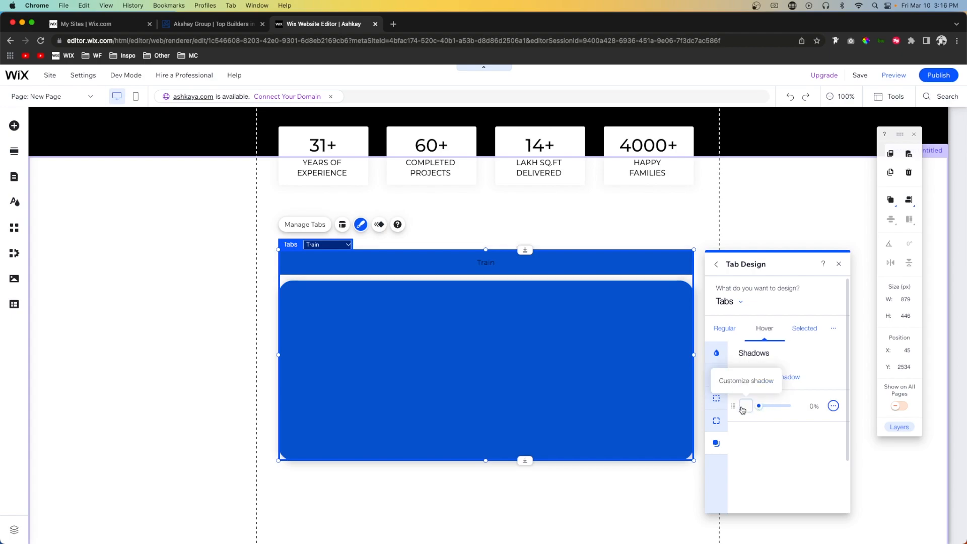
left_click(727, 332)
left_click_drag(763, 407, 675, 401)
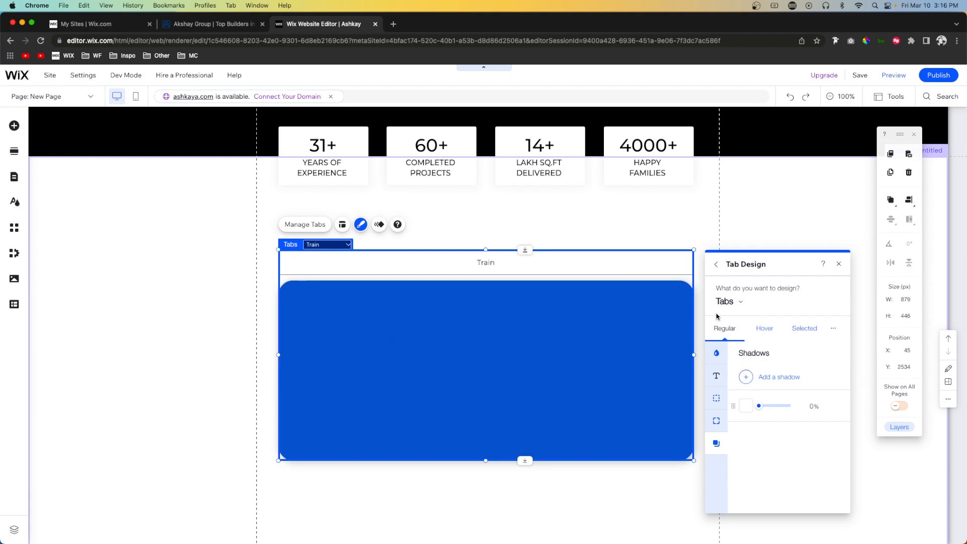
- Change the tab containers' background fill to white #FFFFFF
left_click(725, 301)
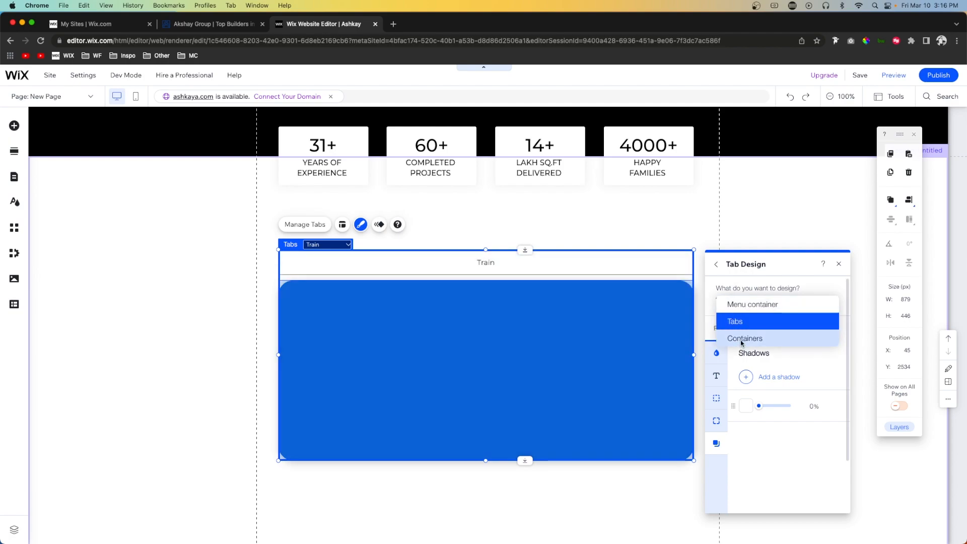
left_click(741, 341)
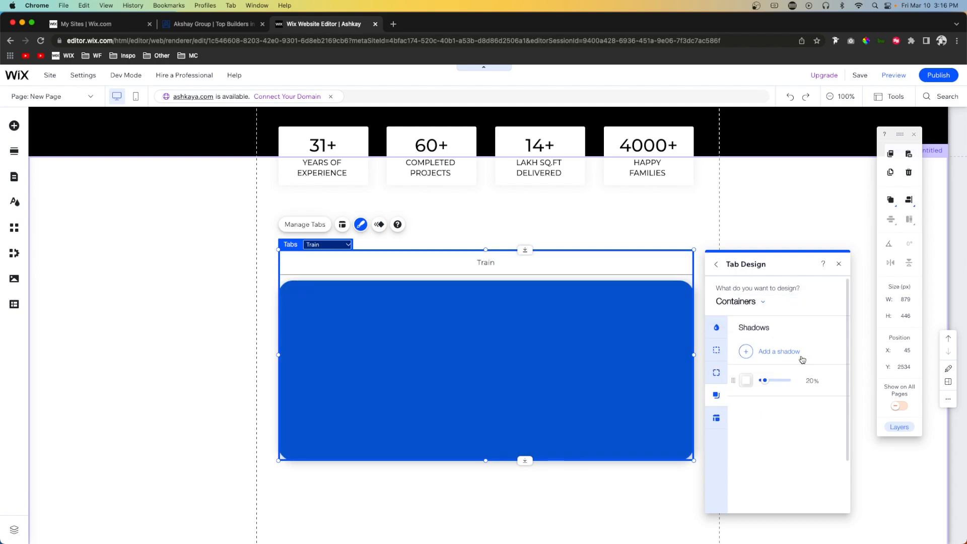
left_click(716, 329)
left_click(746, 380)
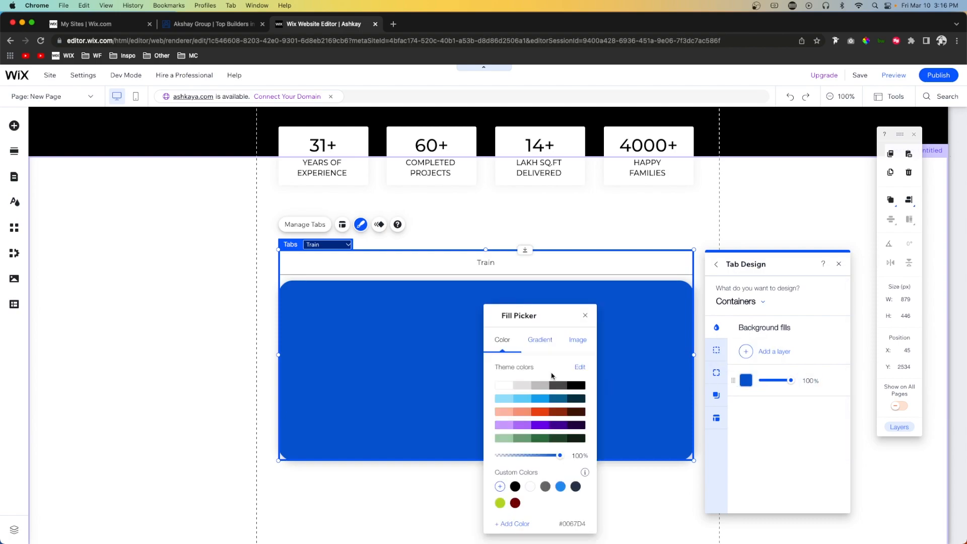
left_click(504, 386)
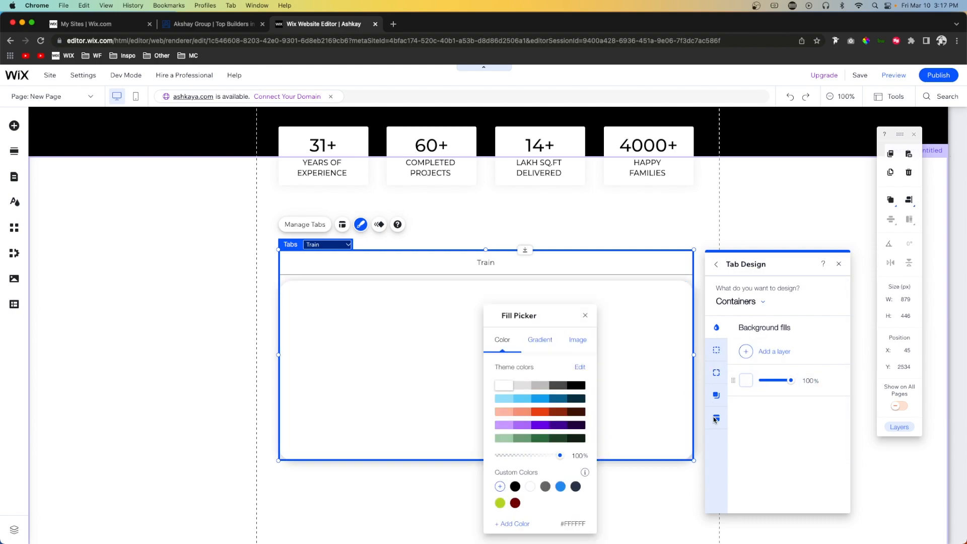
- Remove the tab containers' shadow and set all their corner radii to 0 px
left_click(717, 395)
left_click_drag(765, 382, 731, 381)
left_click(716, 372)
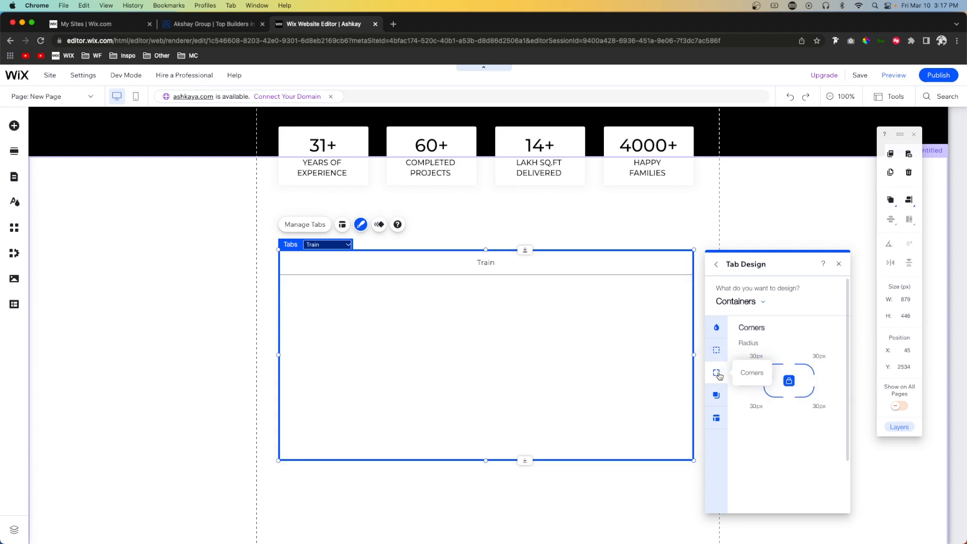
left_click(756, 356)
type("0")
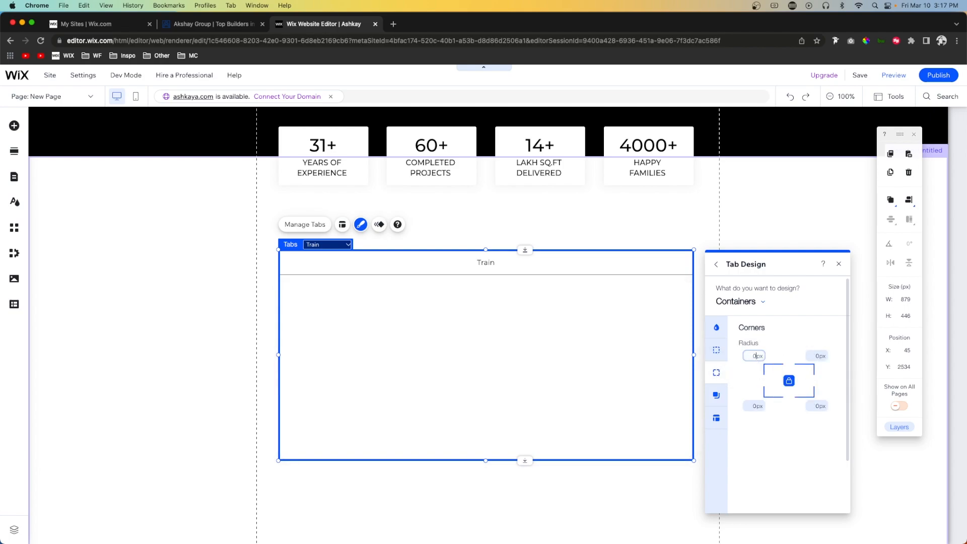
left_click(717, 419)
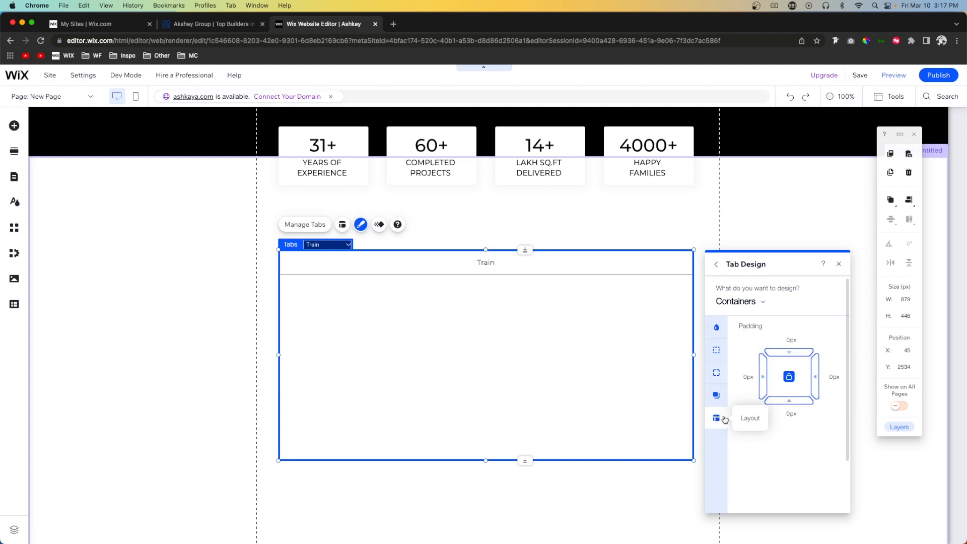
left_click(838, 265)
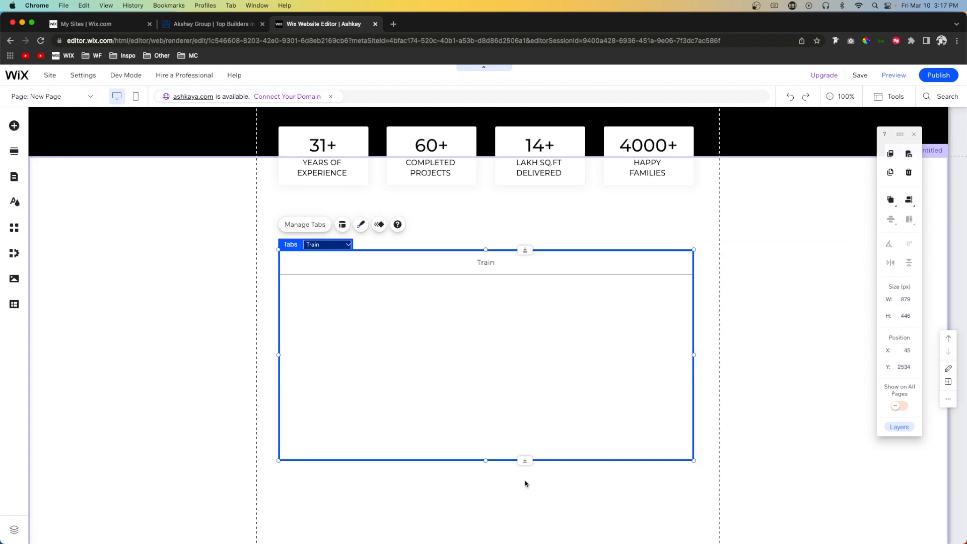
- Extend the Tabs element downward to about 620 px high
left_click_drag(495, 533, 495, 542)
scroll(493, 441, "down", 3)
scroll(487, 423, "up", 2)
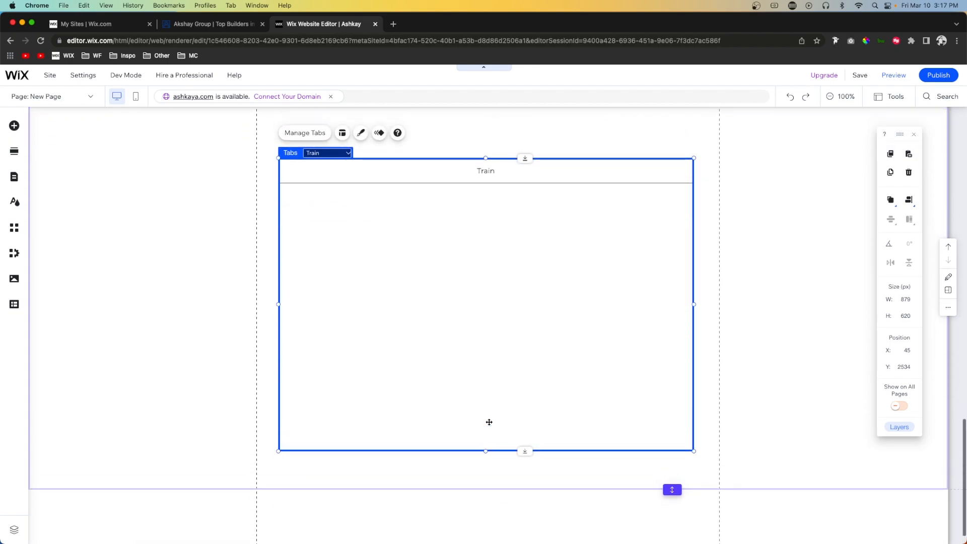
- Add a blank three-column repeater below the Train tab heading
left_click(17, 127)
left_click(66, 281)
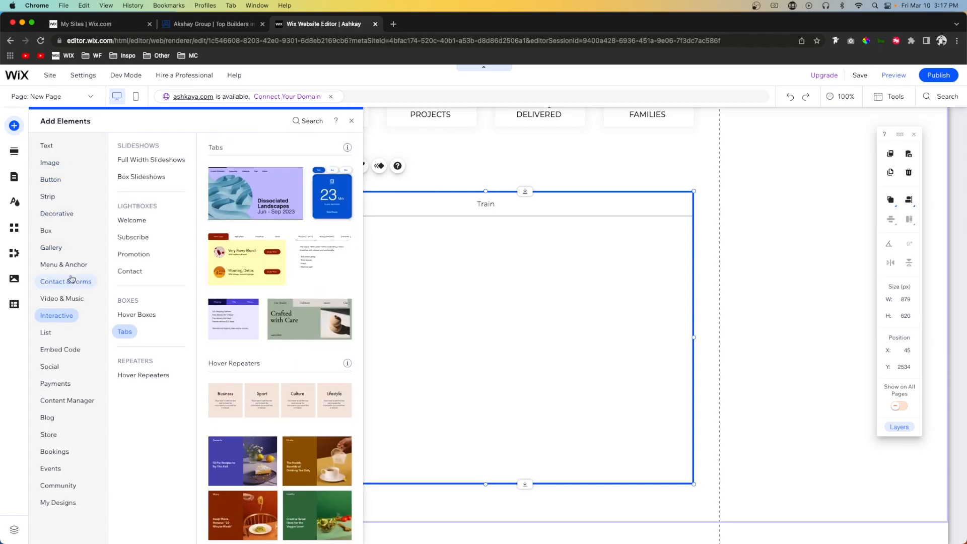
left_click(47, 333)
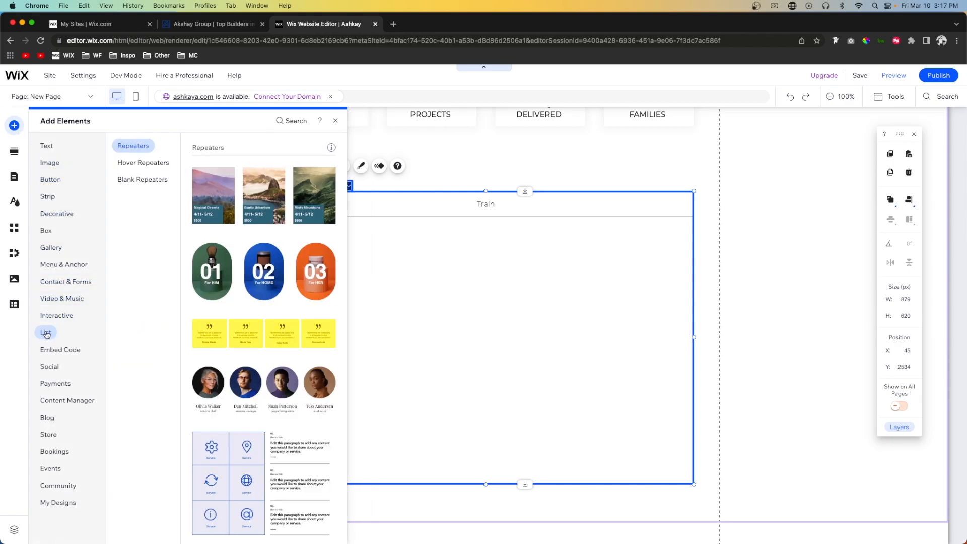
left_click(135, 162)
left_click(135, 179)
left_click_drag(239, 451, 447, 350)
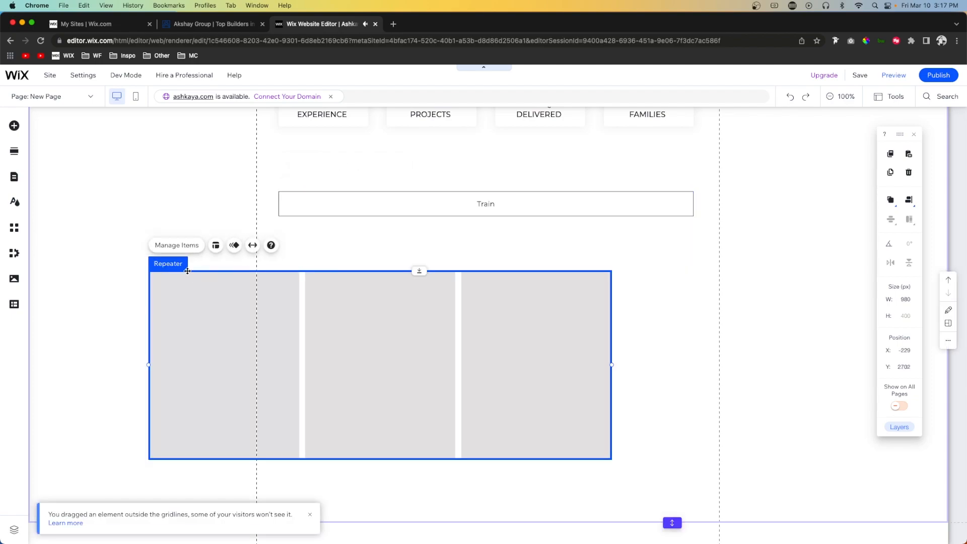
- Delete Item 3 and Item 2 from the repeater, keeping only Item 1
left_click(178, 247)
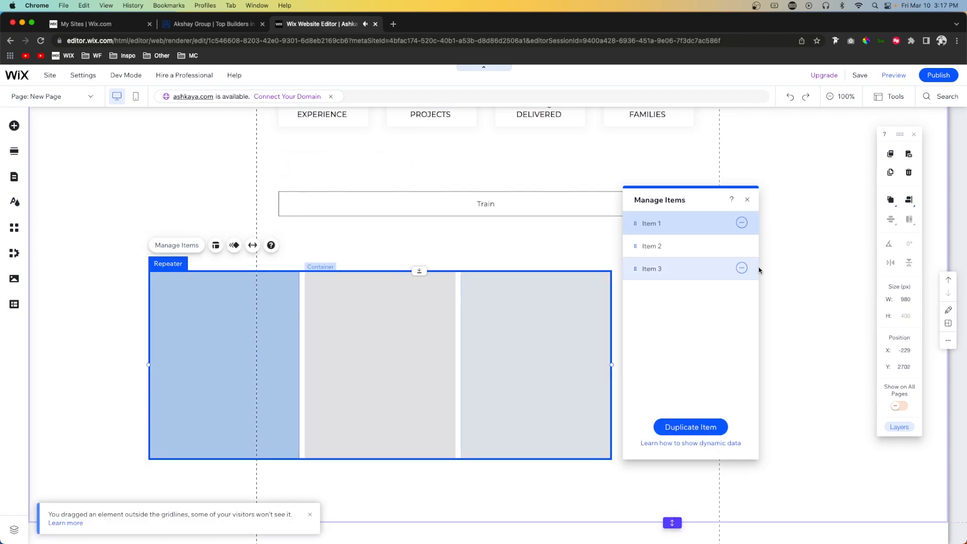
left_click(740, 268)
left_click(780, 281)
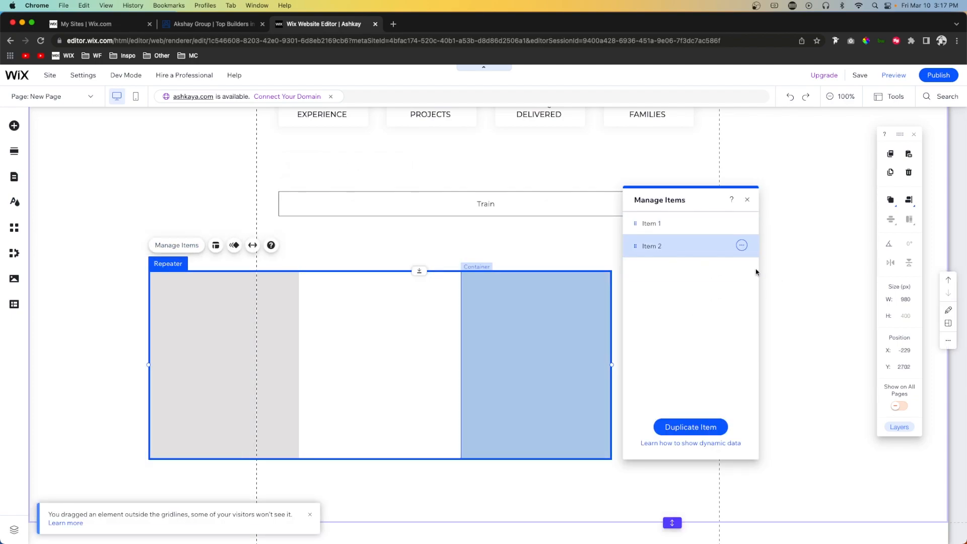
left_click(741, 245)
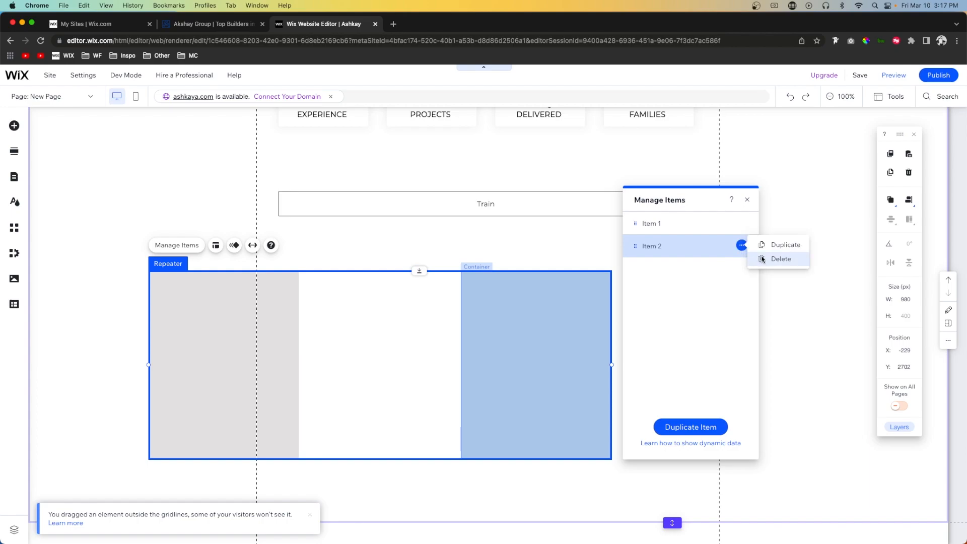
left_click(768, 258)
- Set the remaining repeater item's background color to white #FFFFFF
left_click(209, 322)
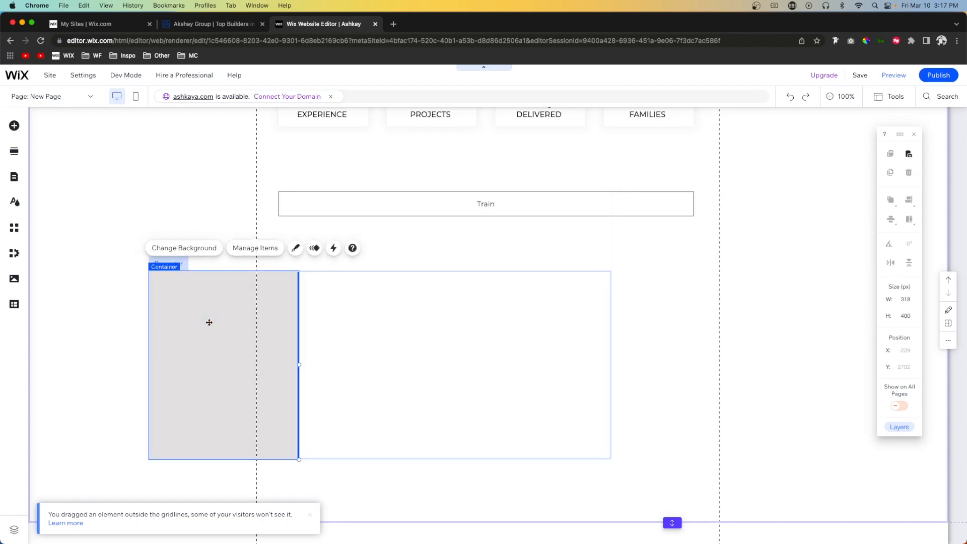
left_click(186, 249)
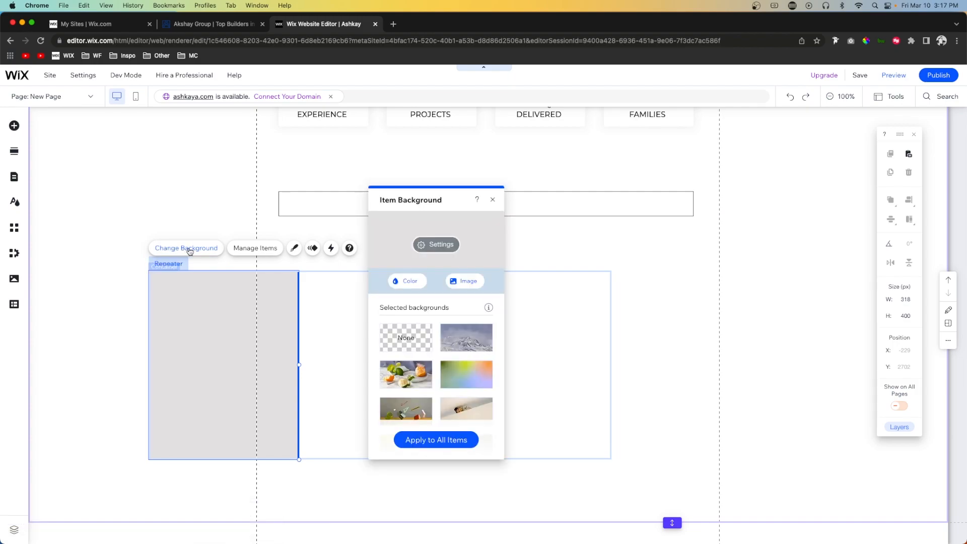
left_click(421, 244)
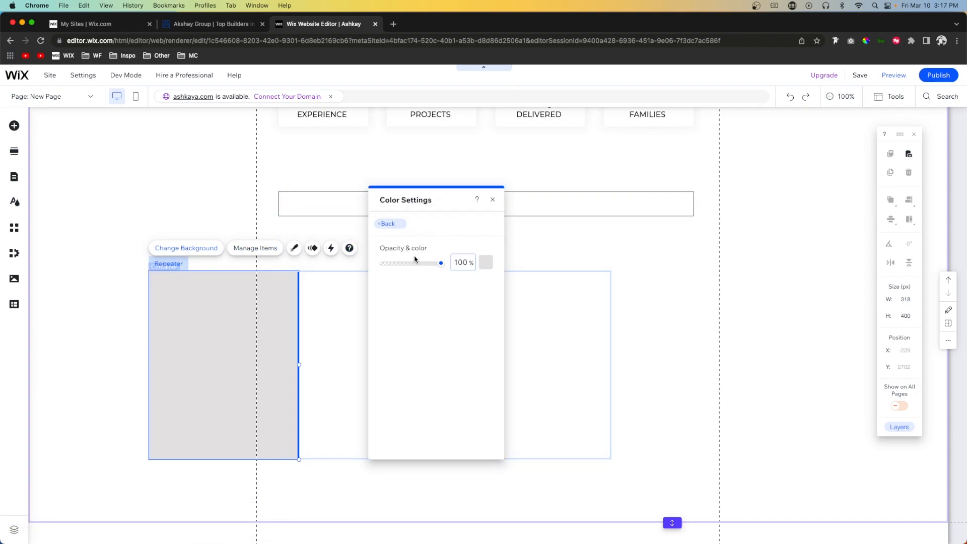
left_click(493, 263)
left_click(512, 340)
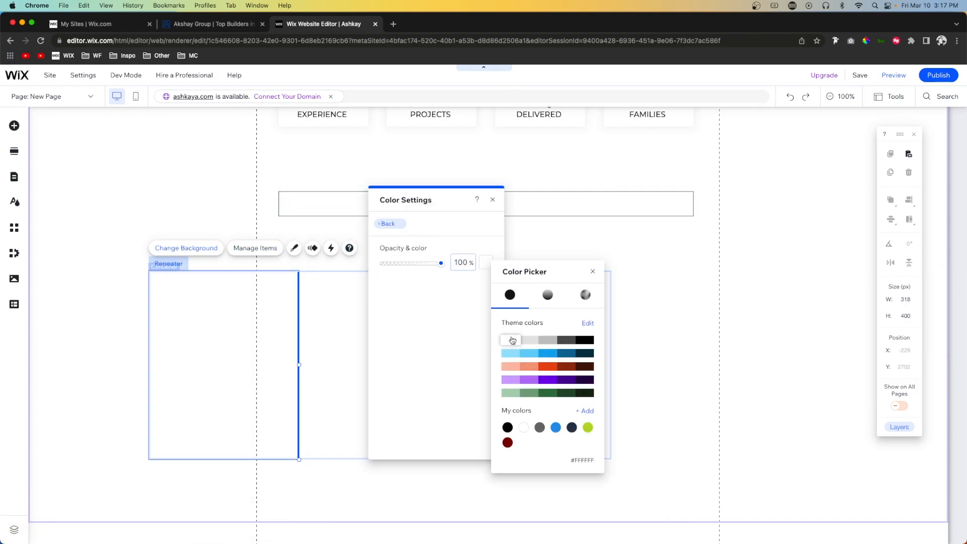
left_click(324, 338)
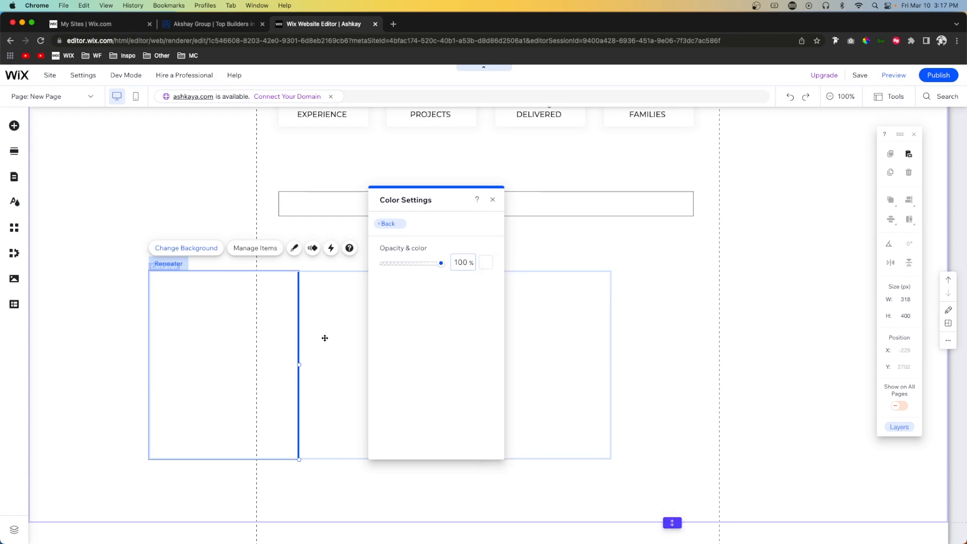
- Move the repeater into the Train tab's container, flush with its upper-left corner, and set the repeater's width to 879 px
left_click(325, 339)
left_click_drag(542, 356, 478, 302)
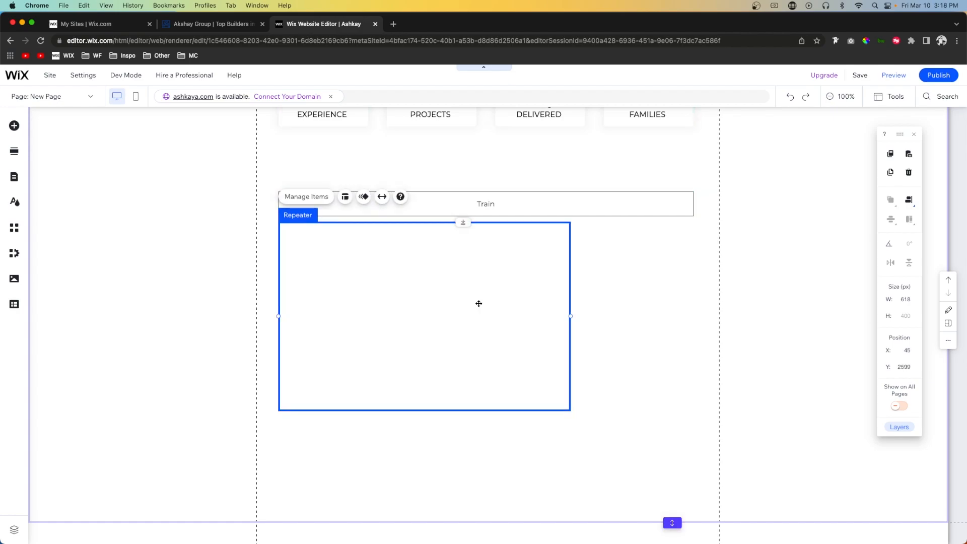
left_click(611, 307)
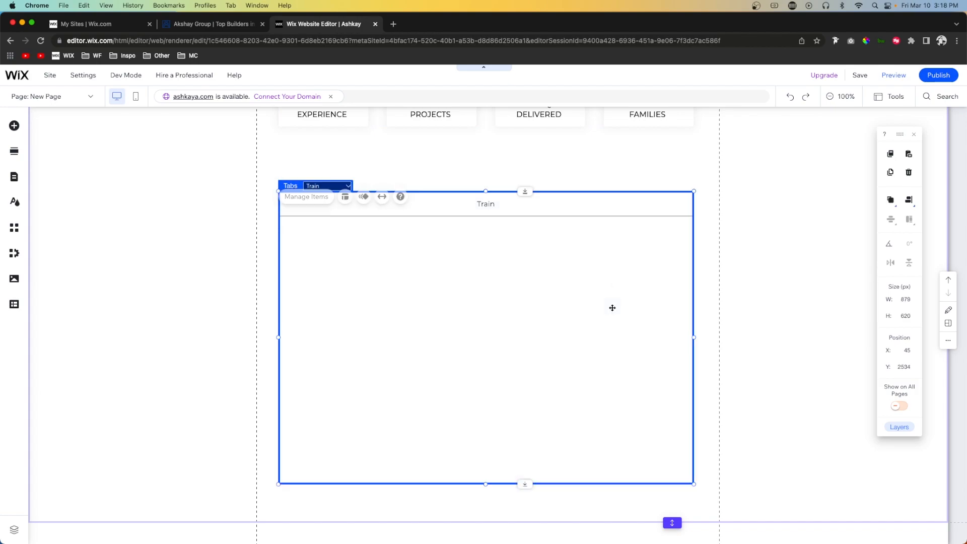
left_click(465, 318)
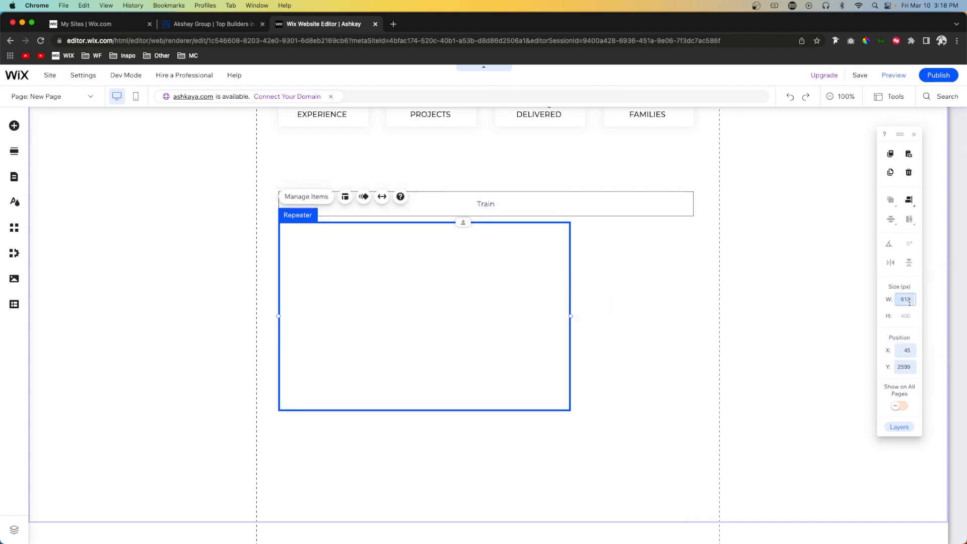
type("879")
key("Return")
- Enlarge the repeater's item container to about 410 px wide and 496 px high
left_click(348, 294)
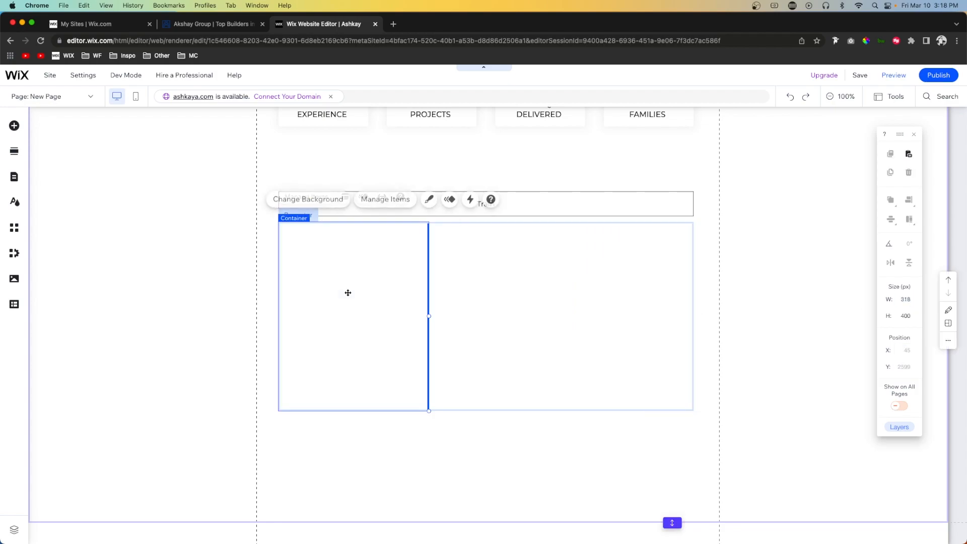
left_click_drag(428, 316, 471, 315)
left_click_drag(384, 411, 388, 457)
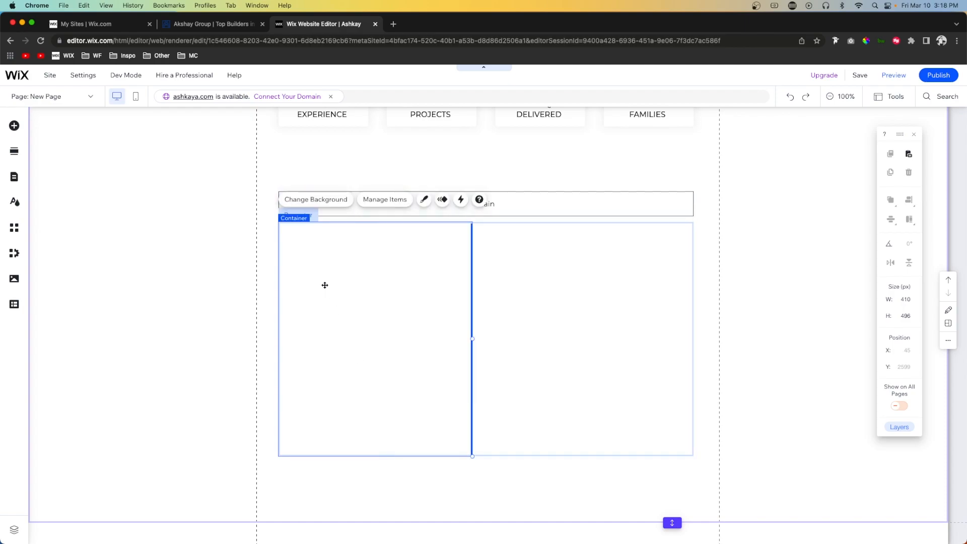
- Give the repeater item a 1 px black #000000 border at 33% opacity
left_click(425, 199)
left_click(518, 261)
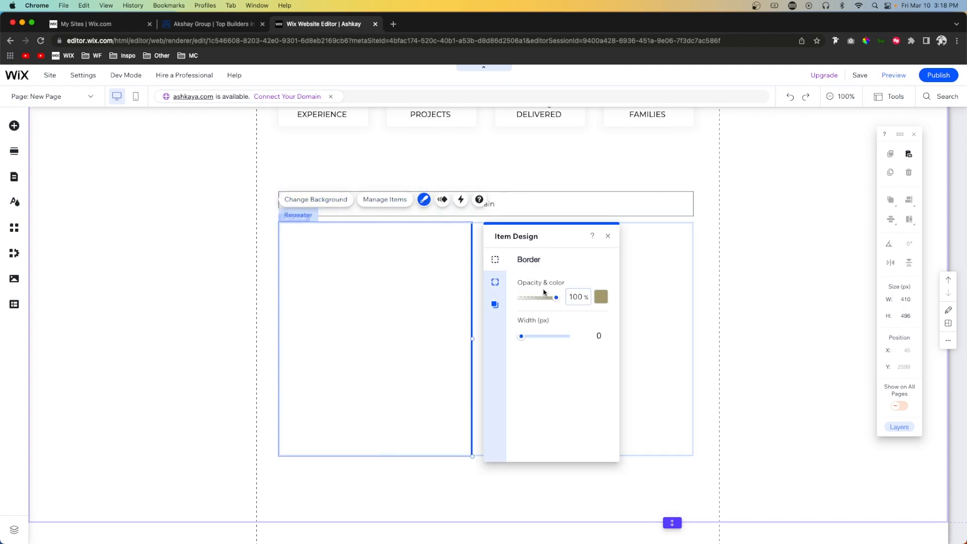
left_click(598, 299)
left_click(689, 354)
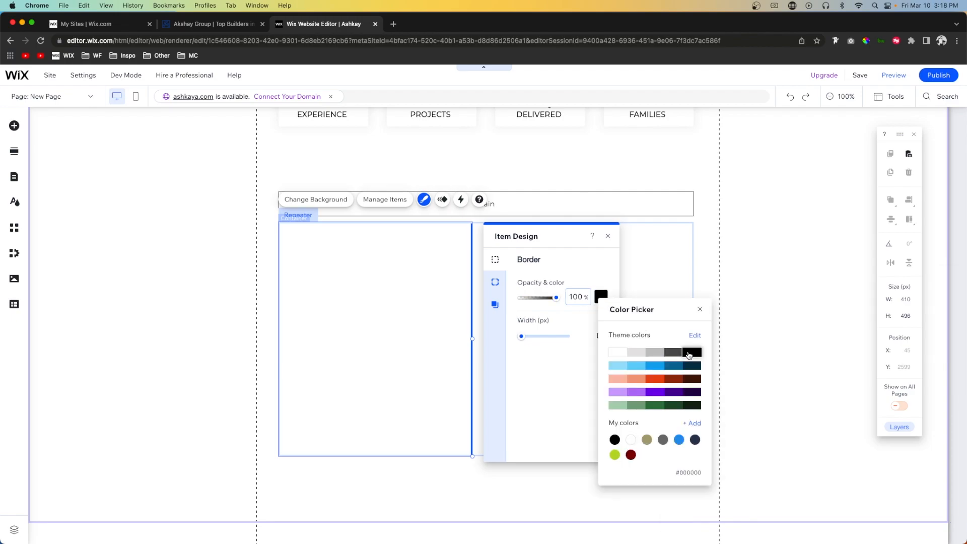
left_click(557, 340)
left_click(588, 336)
left_click(550, 298)
left_click_drag(552, 300, 533, 302)
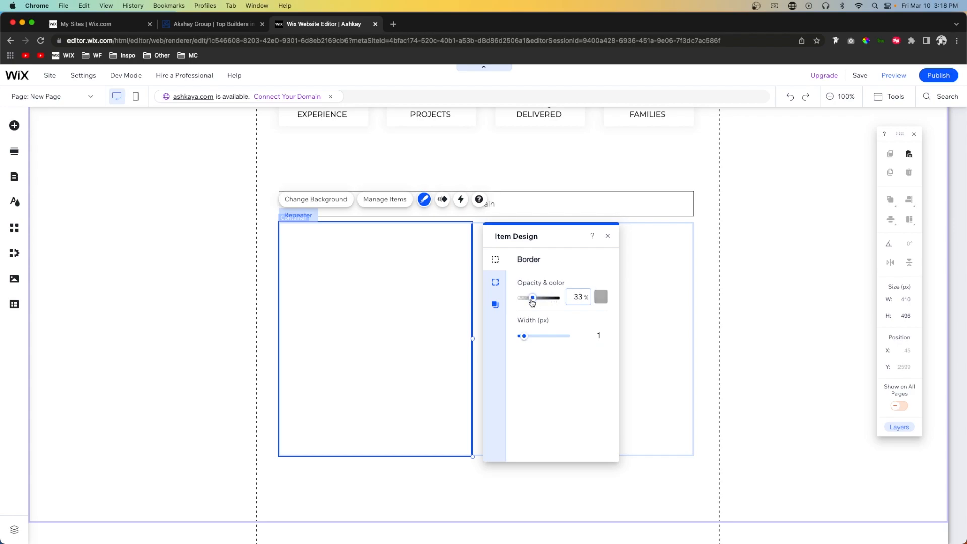
left_click(634, 285)
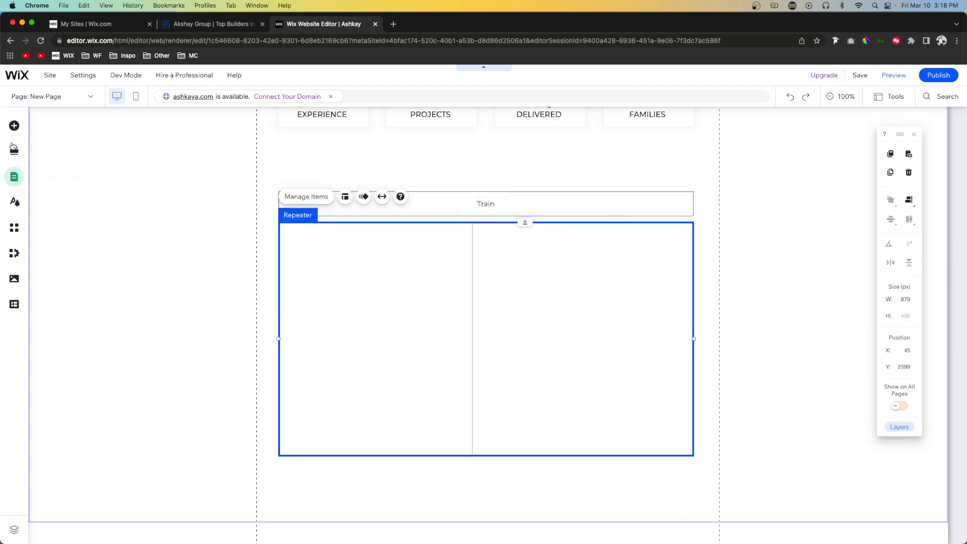
- Add an image element of the mountain road to the page beside the repeater
left_click(14, 125)
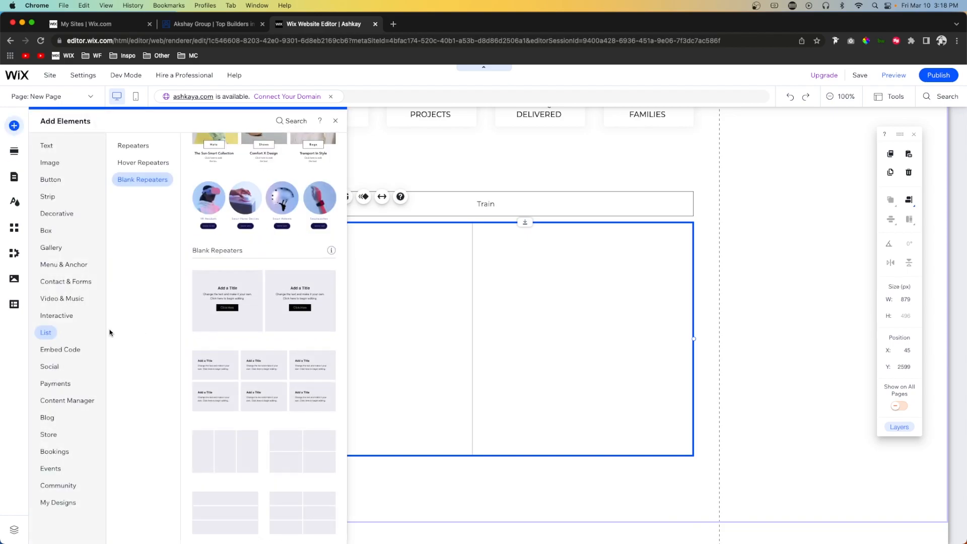
left_click(46, 178)
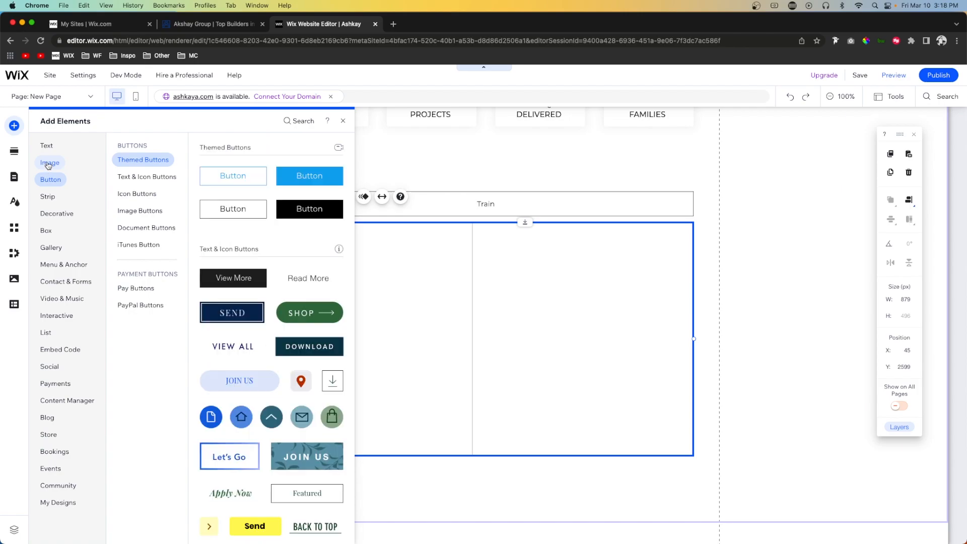
left_click(48, 164)
left_click_drag(228, 492, 249, 325)
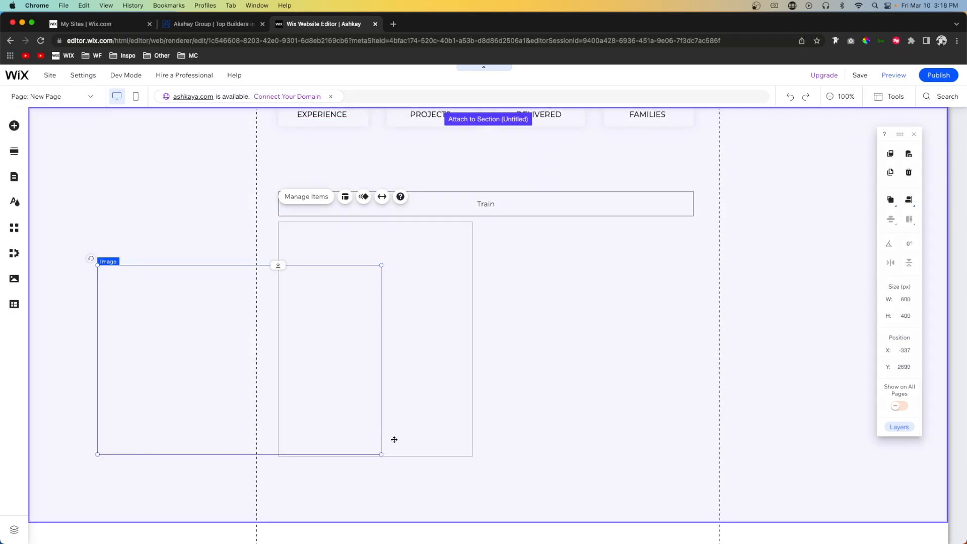
- Place the road image inside the upper part of the repeater item and scale it to about 370 by 247 px
left_click_drag(380, 454, 260, 373)
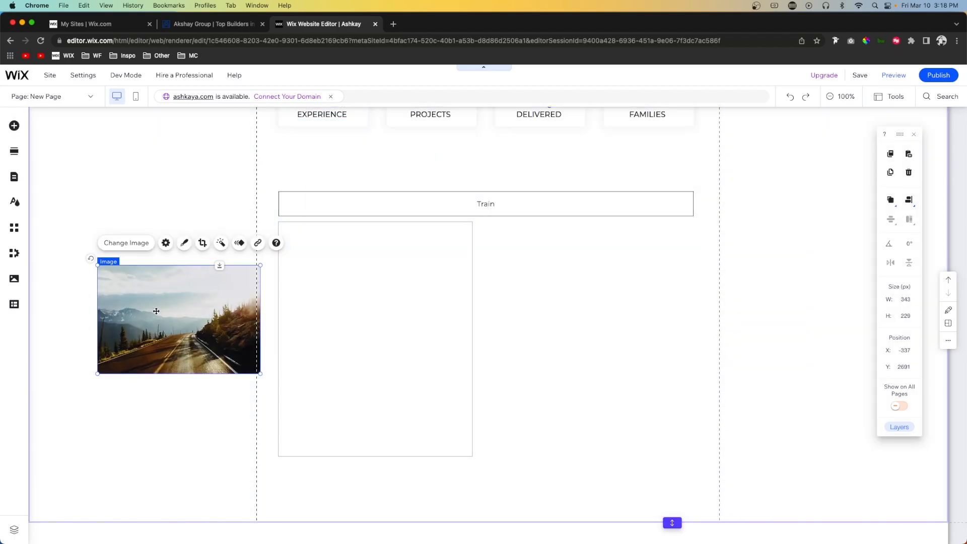
left_click_drag(156, 311, 350, 278)
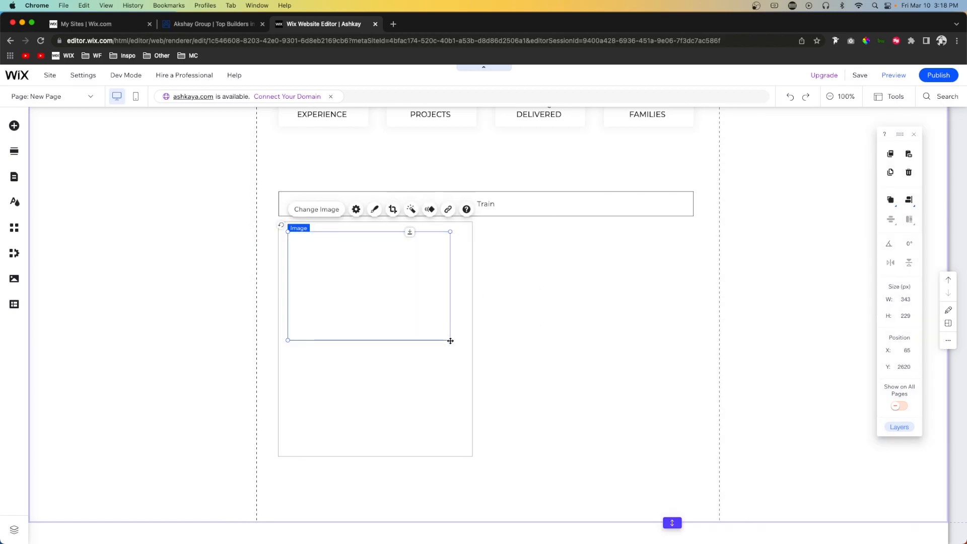
left_click_drag(450, 341, 461, 346)
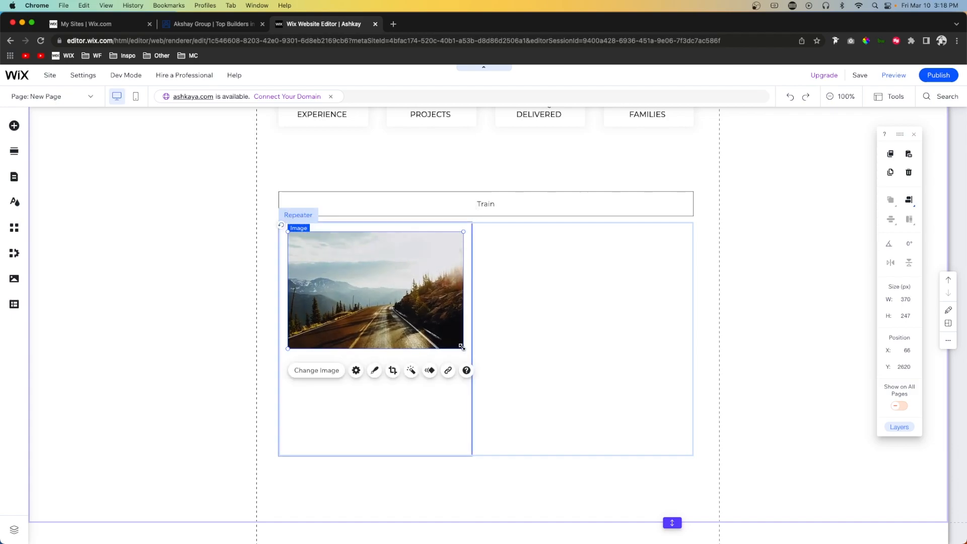
- Add a centred Heading 5 text reading "Project Title" below the road image in the repeater item
left_click(14, 125)
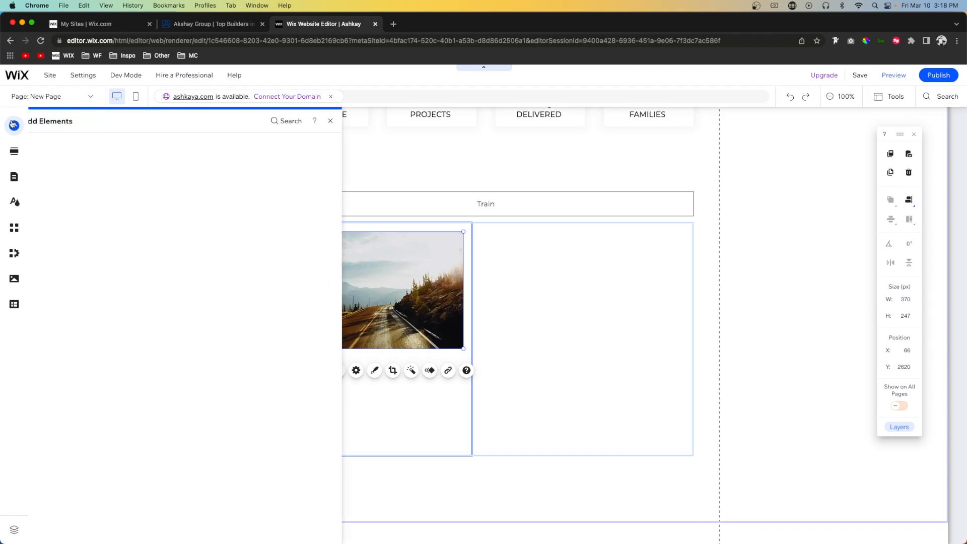
left_click(40, 147)
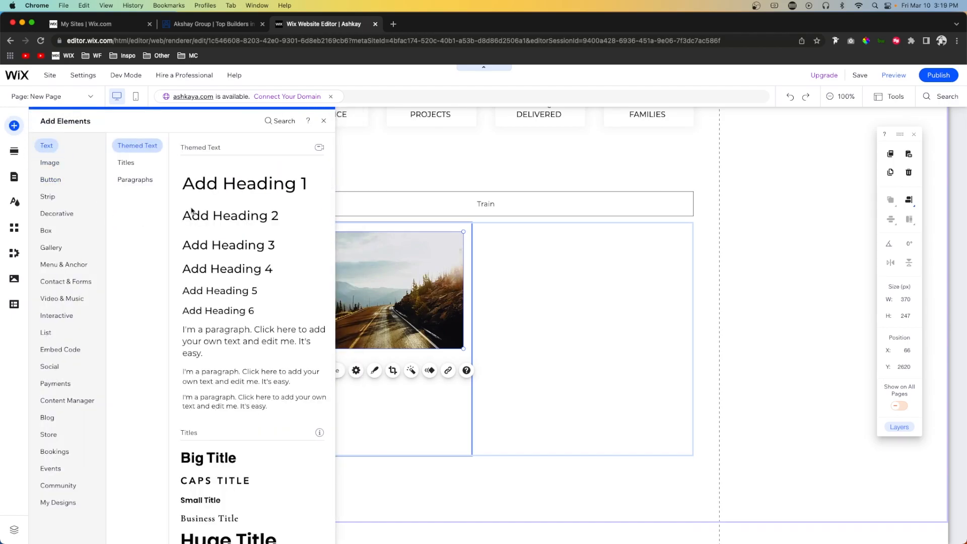
left_click_drag(206, 291, 348, 367)
double_click(348, 367)
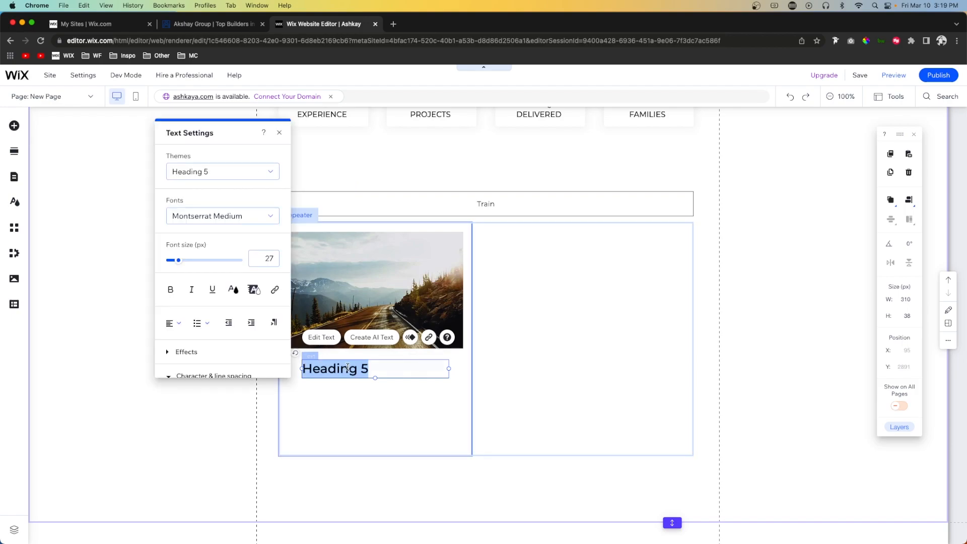
left_click(178, 323)
left_click(180, 340)
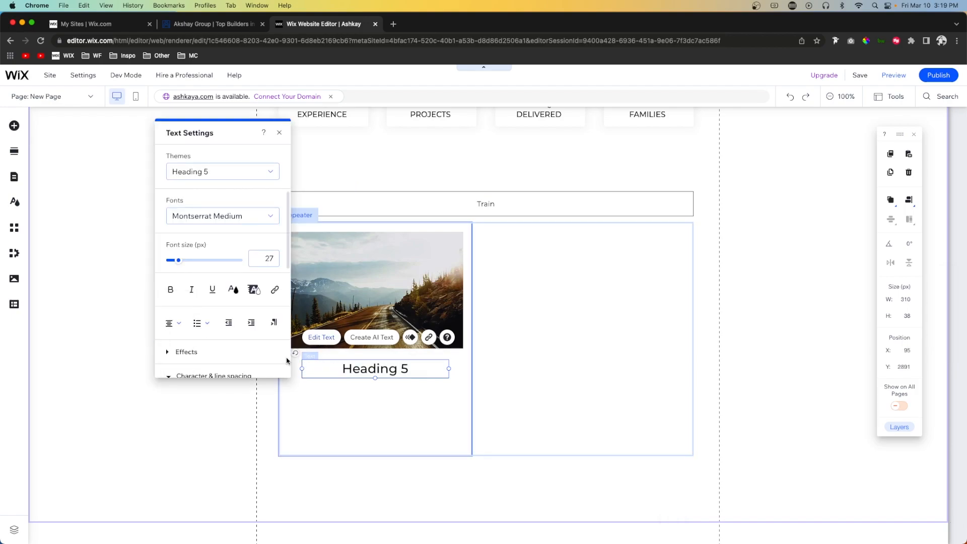
double_click(357, 369)
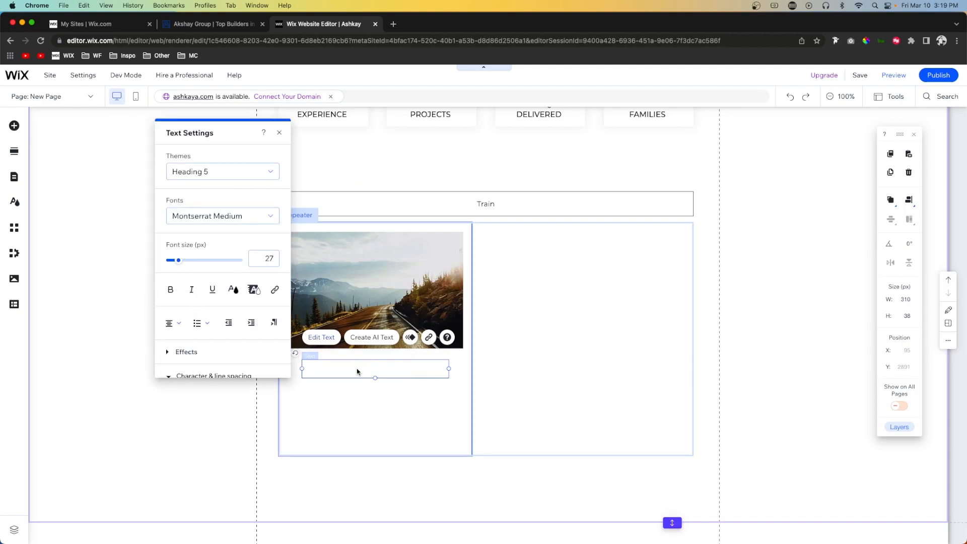
type("Project Title")
- Add a Heading 6 text below the project title in the repeater item and set its font size to 16 px
left_click(11, 126)
left_click_drag(221, 311, 362, 411)
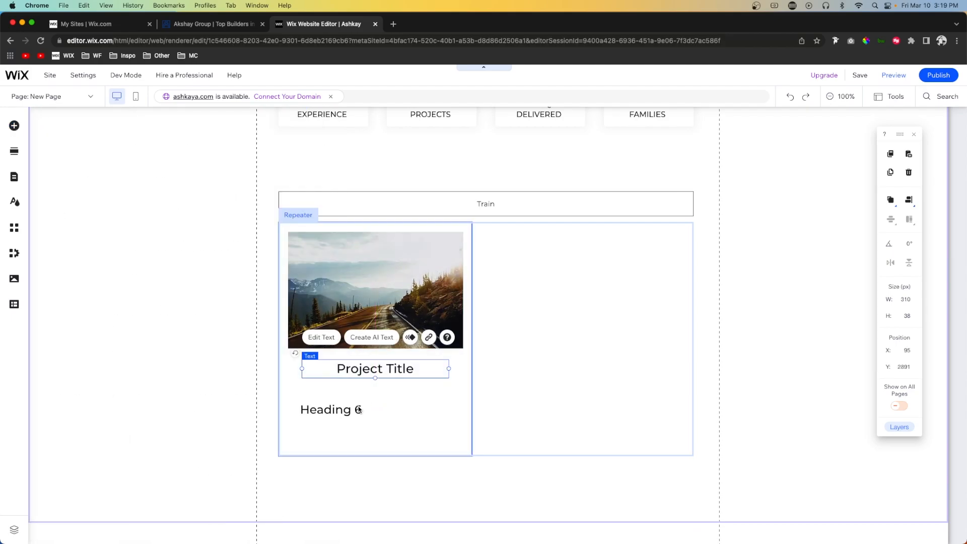
left_click(360, 409)
left_click(360, 410)
left_click(265, 297)
type("16")
key("Return")
- Colour the new Heading 6 text grey, centre it and replace its wording with "Location"
left_click(231, 330)
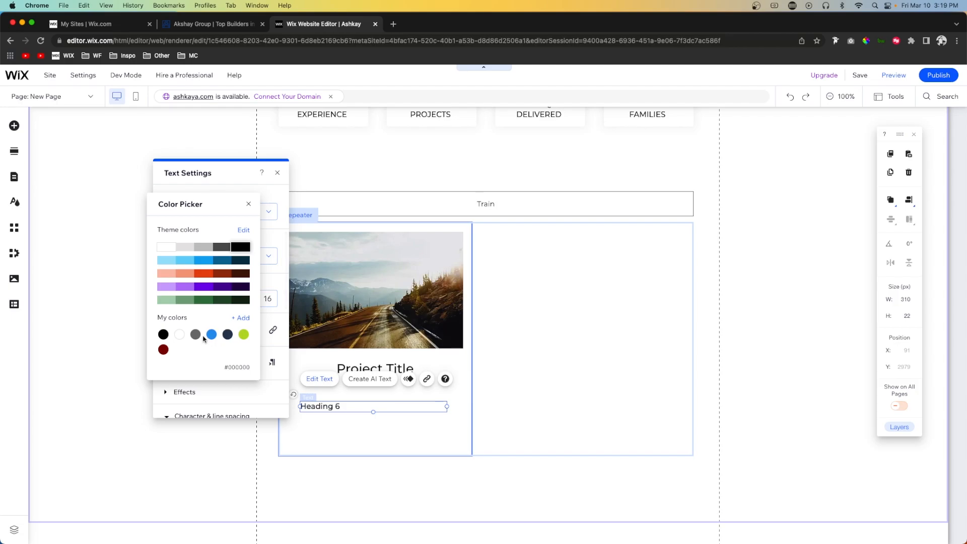
left_click(248, 205)
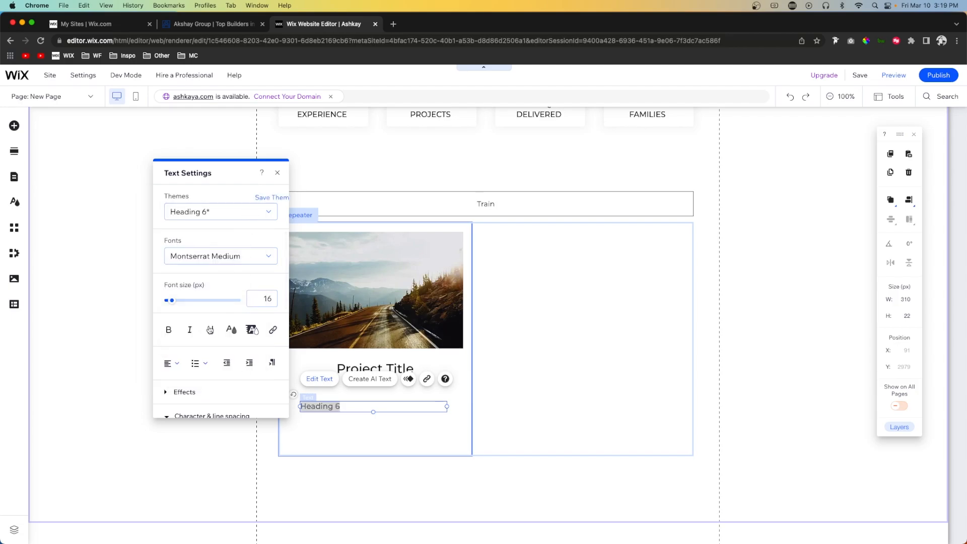
left_click(183, 372)
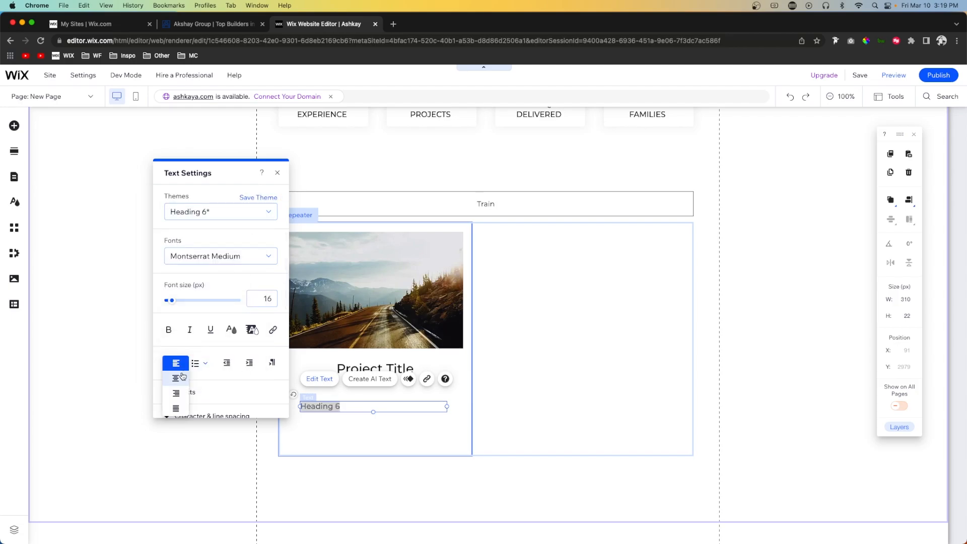
left_click(177, 378)
type("Location")
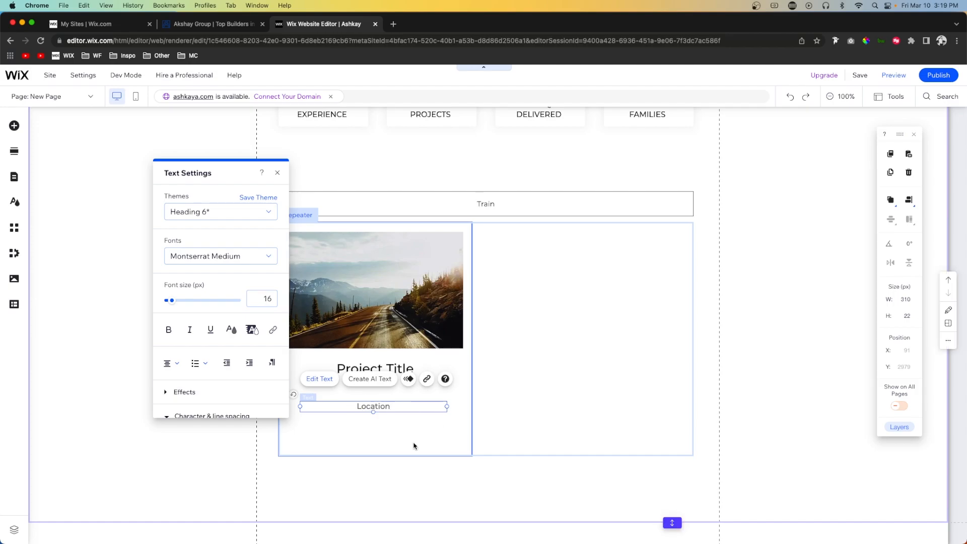
left_click(414, 445)
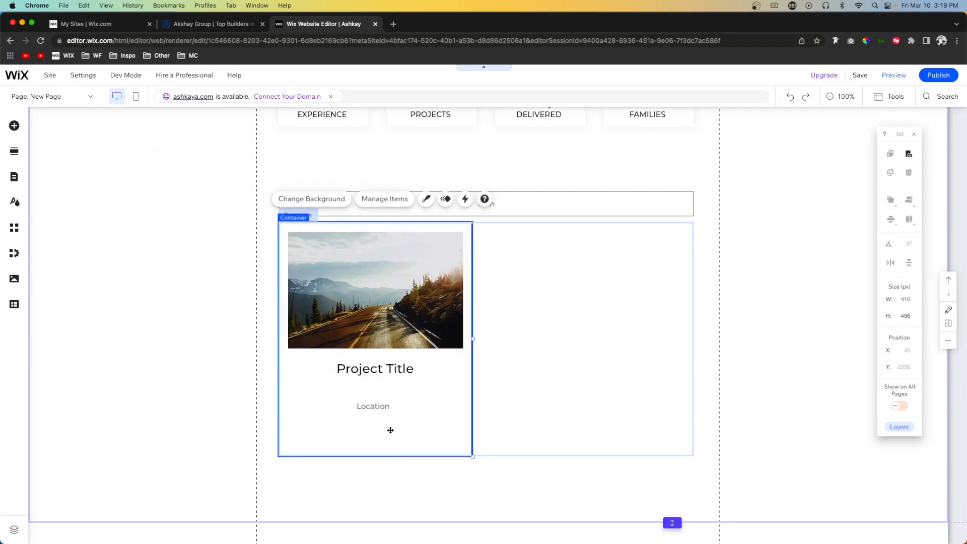
- Move the Location text directly beneath the project title and shorten the repeater item to about 397 px high
left_click(371, 405)
left_click_drag(364, 388, 368, 388)
left_click(387, 454)
left_click_drag(386, 455, 387, 409)
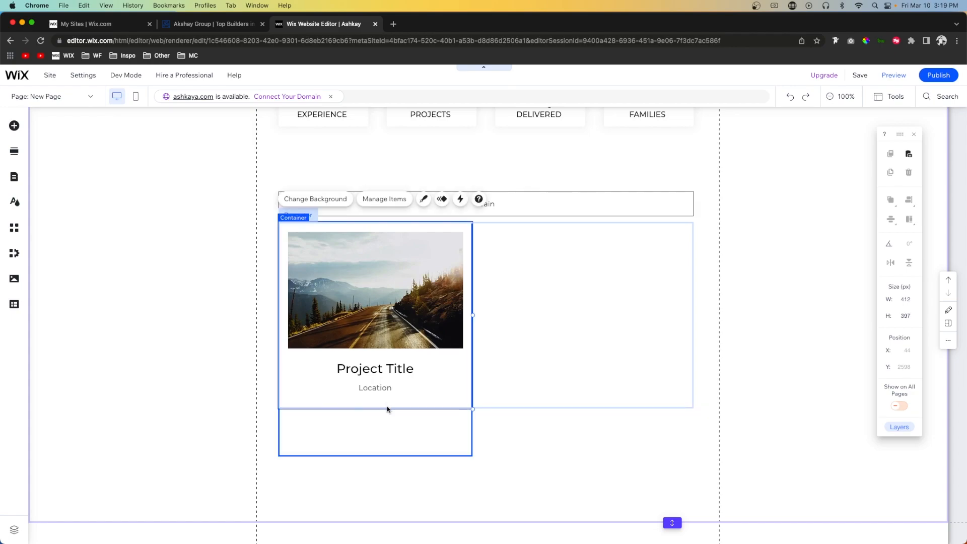
- Duplicate the project card in the repeater and extend the Tabs element to about 598 px high
left_click(385, 200)
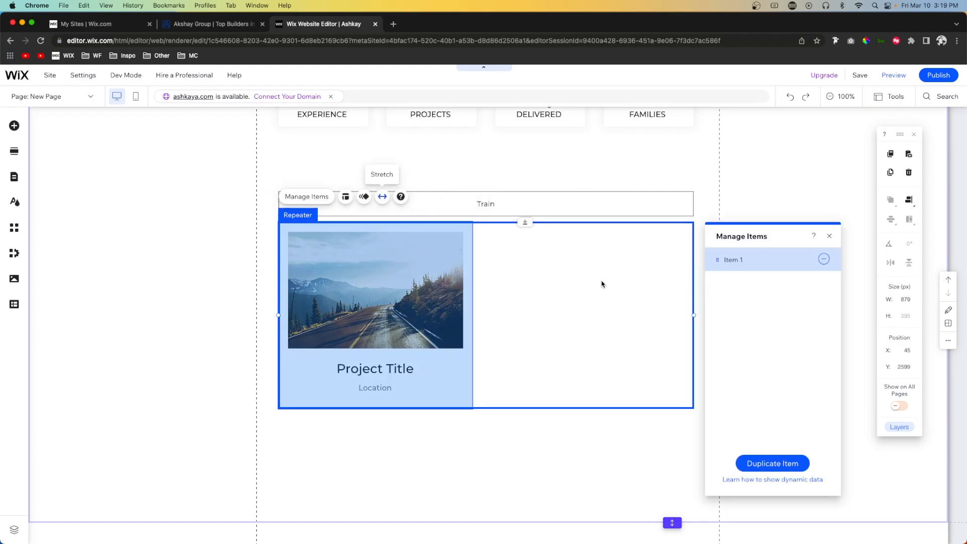
left_click(778, 465)
left_click(487, 450)
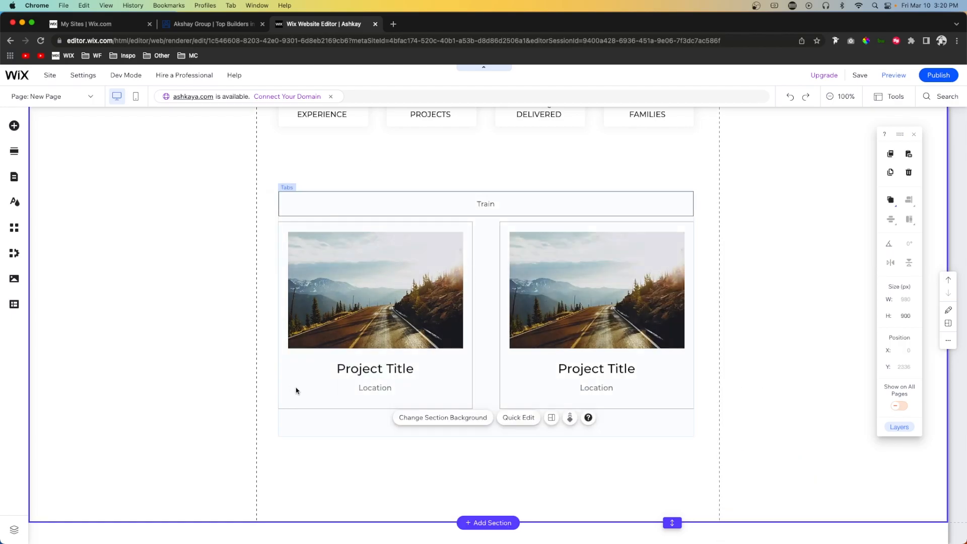
left_click(335, 428)
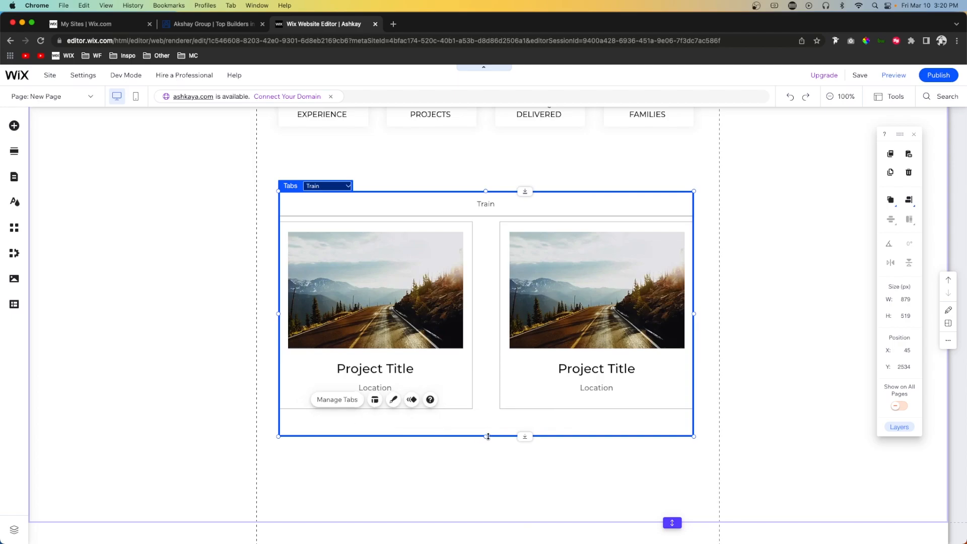
left_click_drag(487, 436, 485, 476)
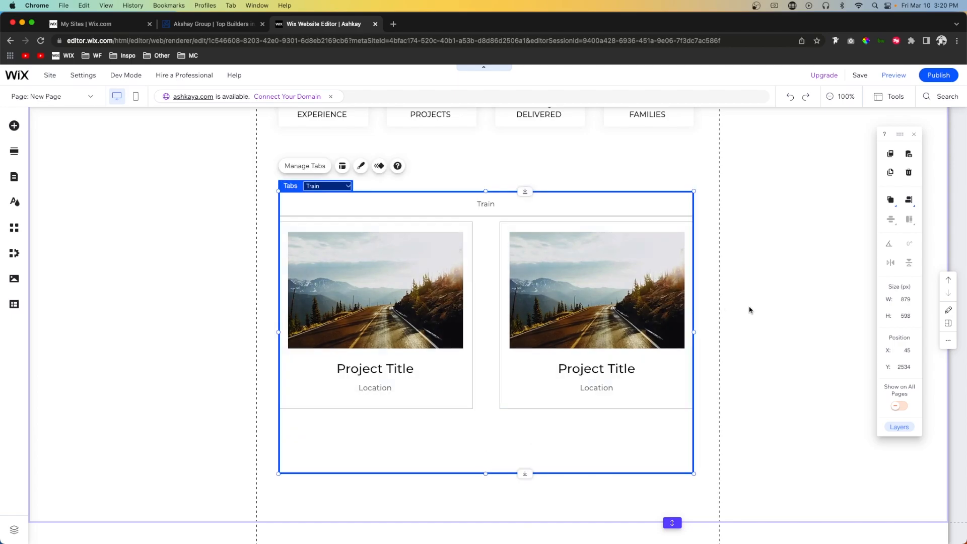
- Copy the Learn More button from the black section into the Tabs element, centred below the project cards
scroll(749, 308, "up", 5)
scroll(748, 306, "up", 2)
left_click(468, 381)
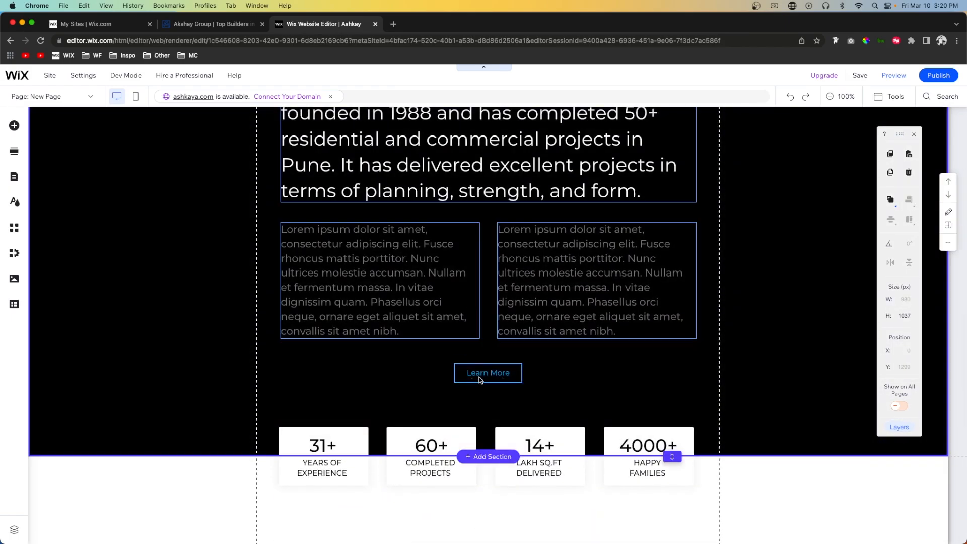
left_click(484, 376)
scroll(484, 375, "down", 8)
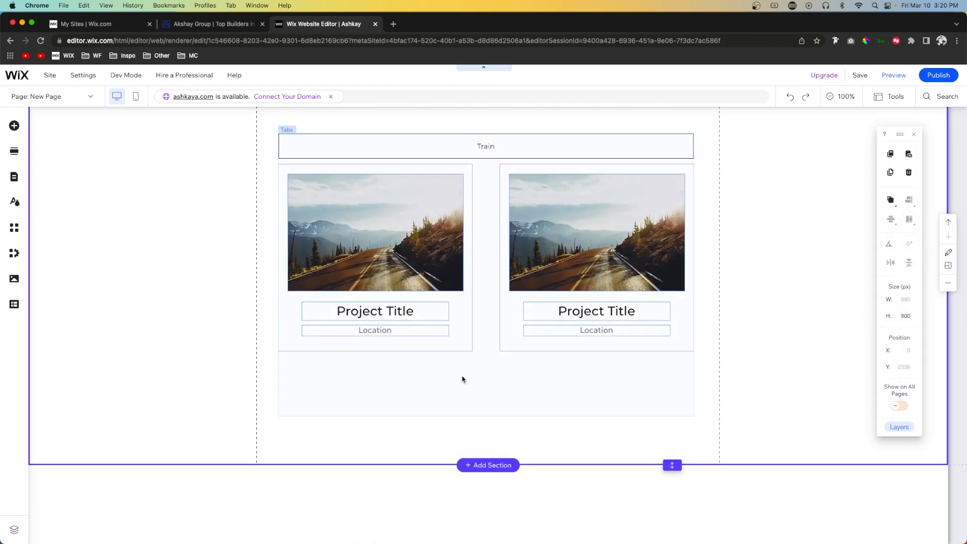
left_click(462, 378)
right_click(463, 376)
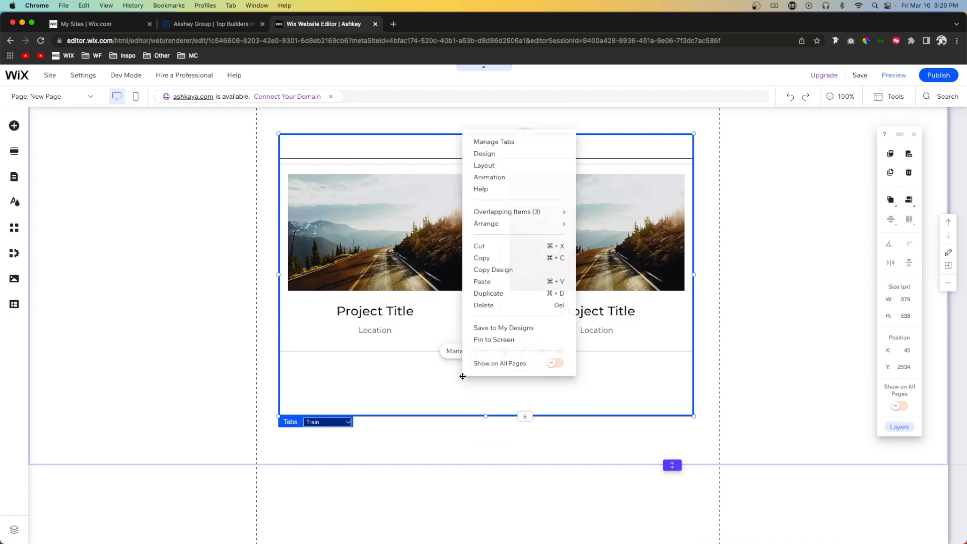
left_click(523, 386)
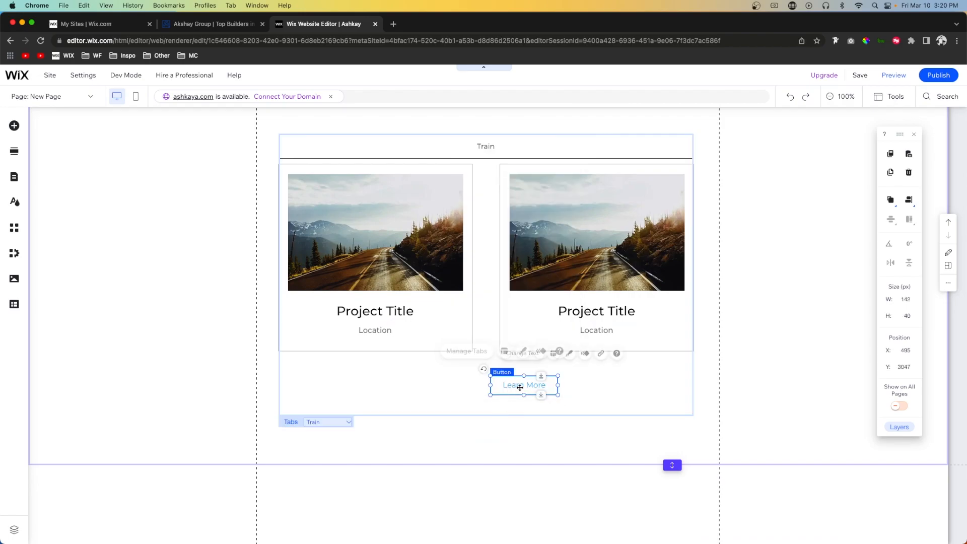
left_click_drag(523, 386, 482, 391)
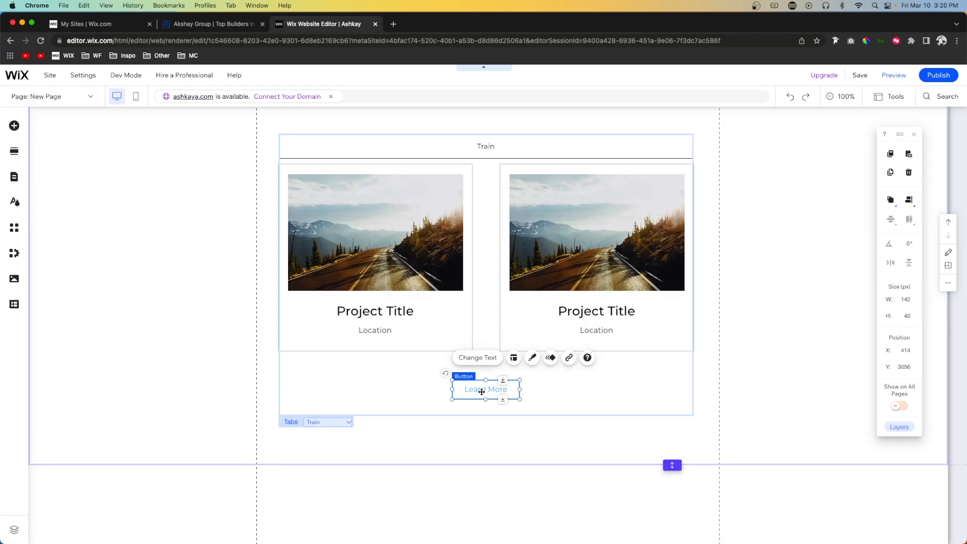
- Change the copied button's label to "View More"
left_click(478, 363)
type("View More")
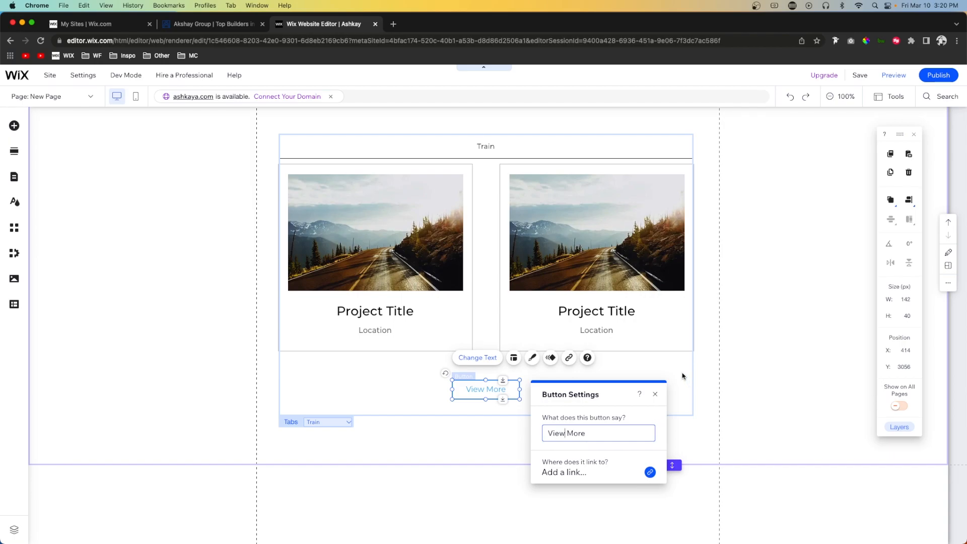
left_click(682, 376)
- Rename the Train tab to "Current Projects"
scroll(421, 205, "up", 1)
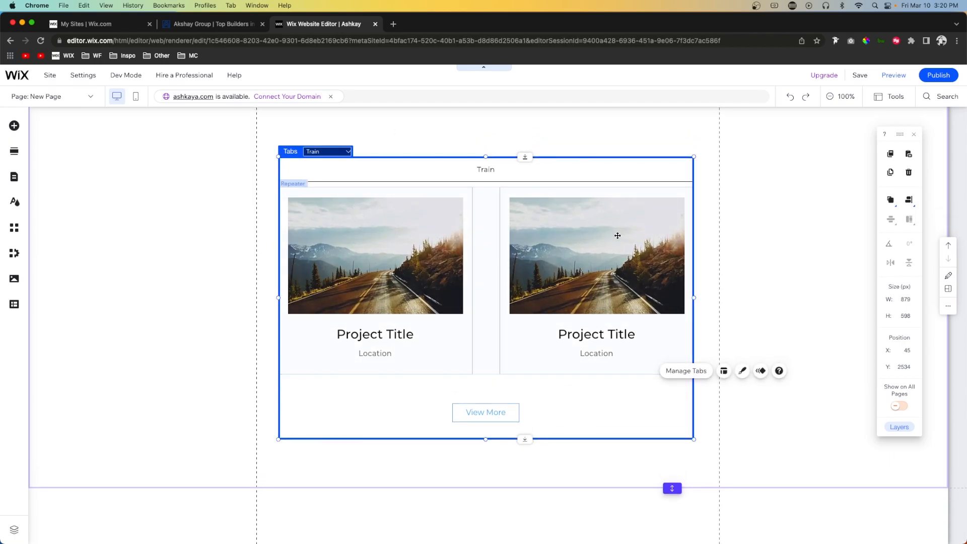
left_click(680, 374)
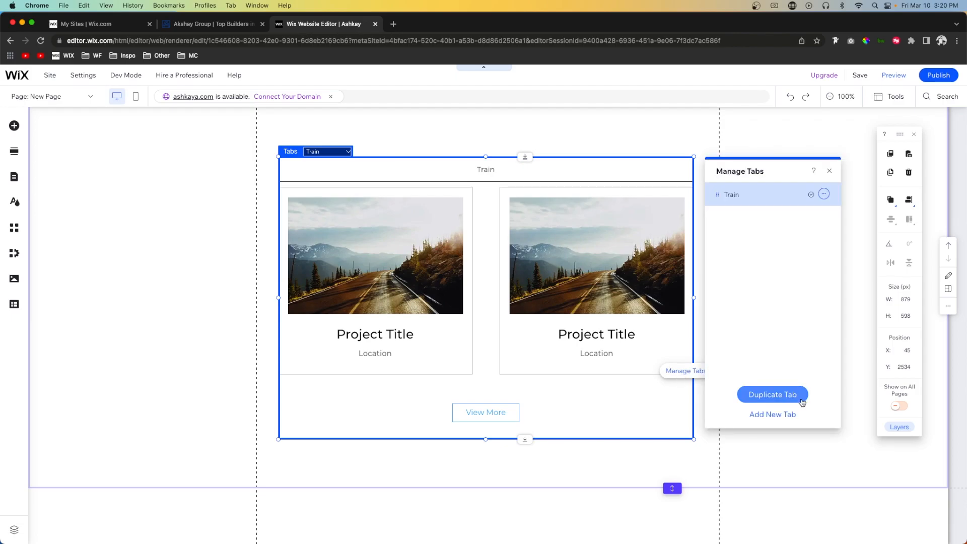
left_click(824, 195)
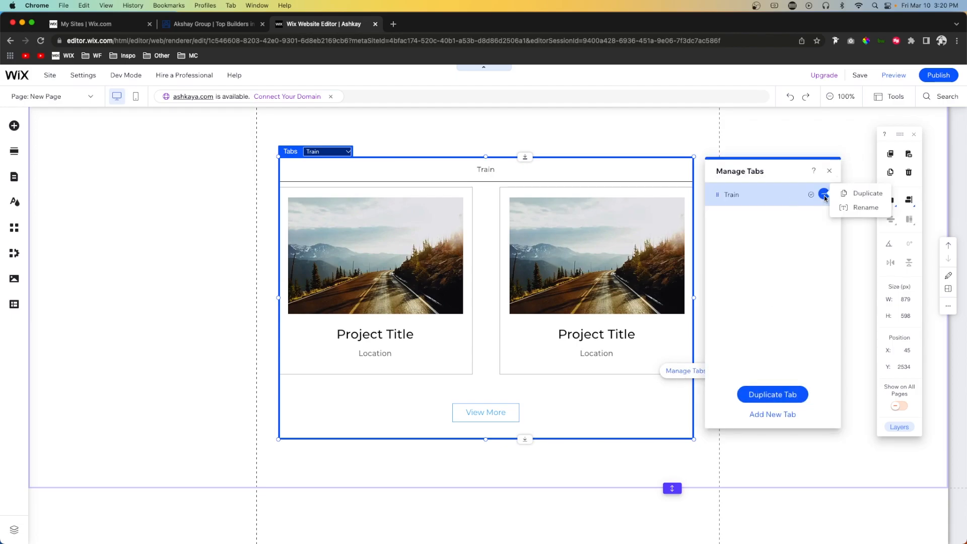
left_click(862, 207)
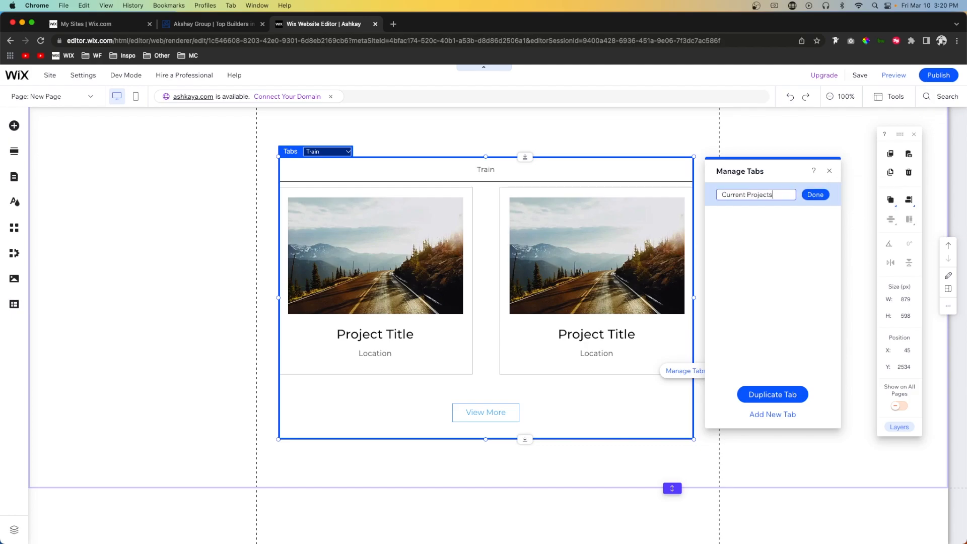
left_click(808, 195)
- Duplicate the Current Projects tab and name the copy "Future Projects"
left_click(824, 196)
left_click(854, 194)
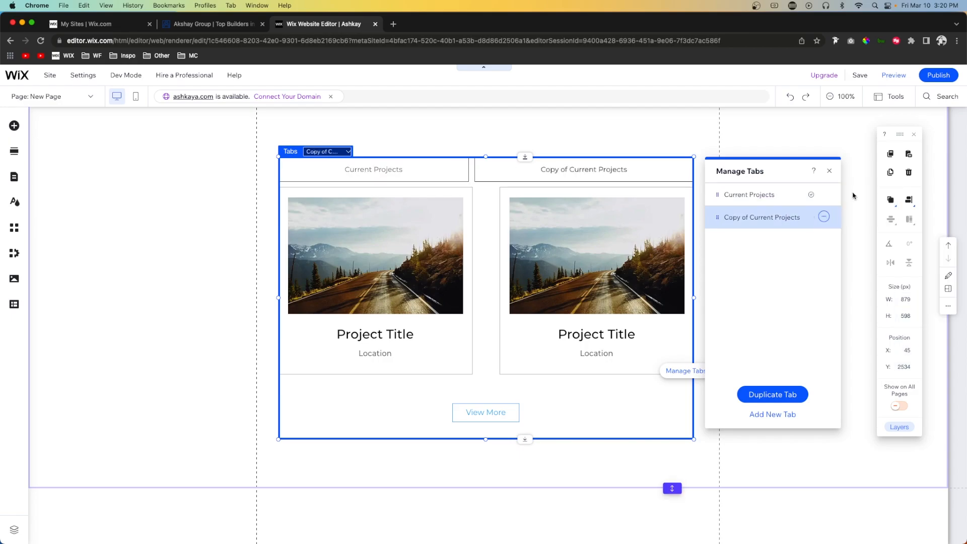
left_click(824, 217)
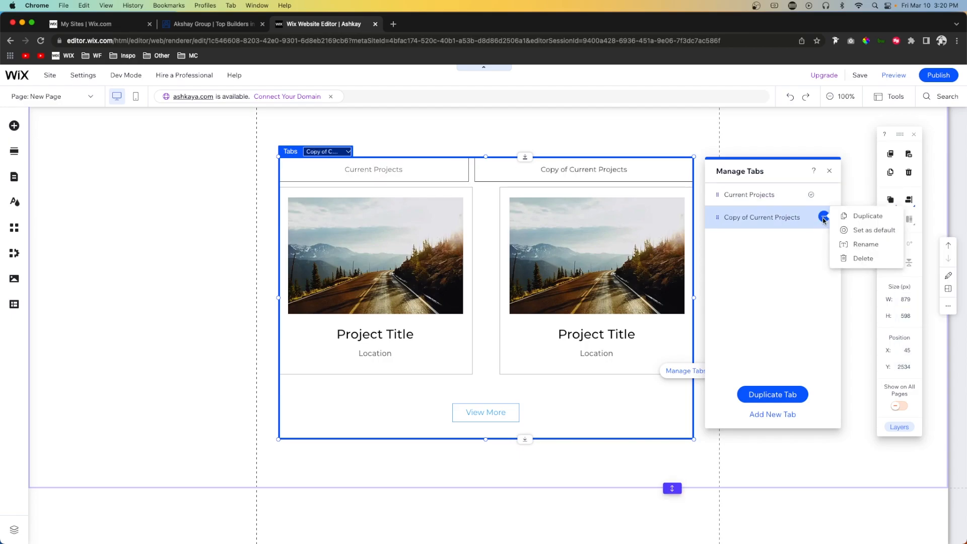
left_click(860, 244)
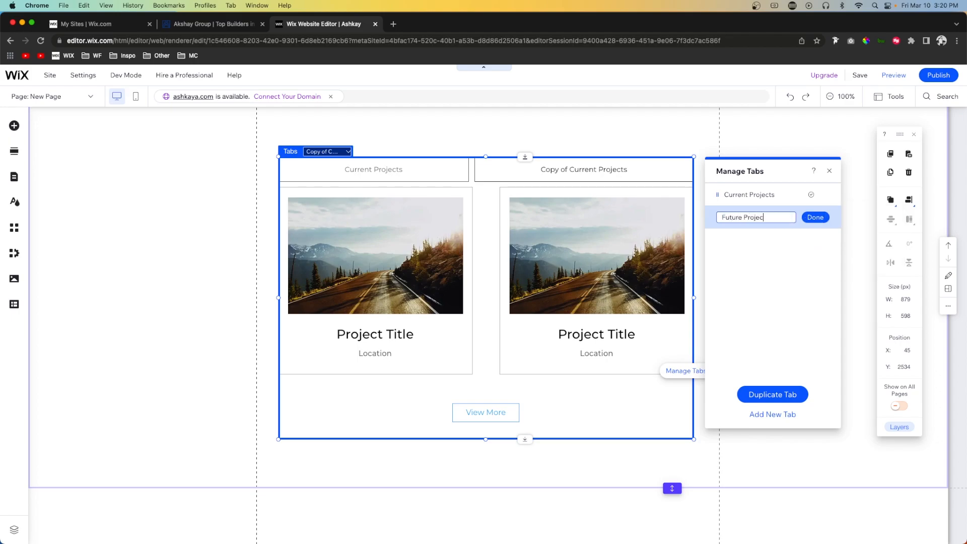
left_click(812, 217)
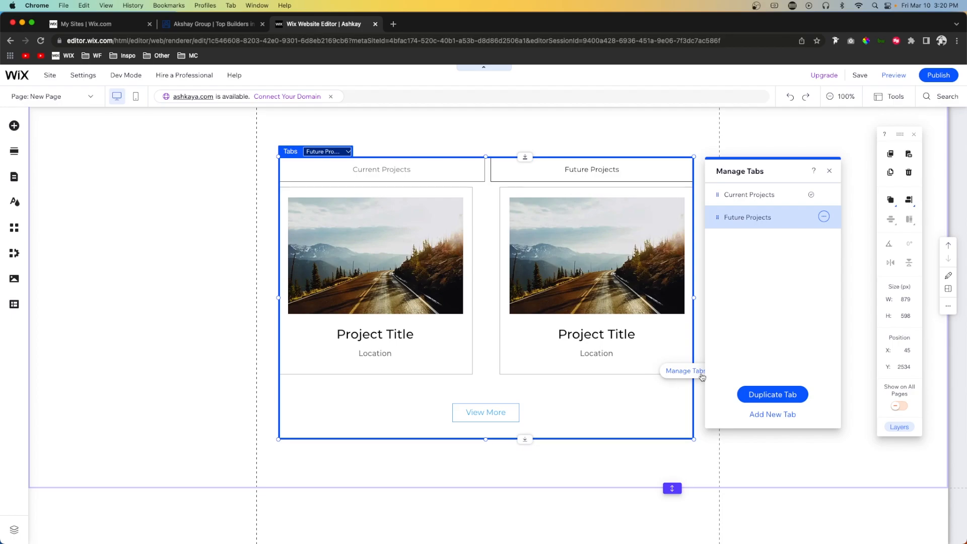
left_click(833, 173)
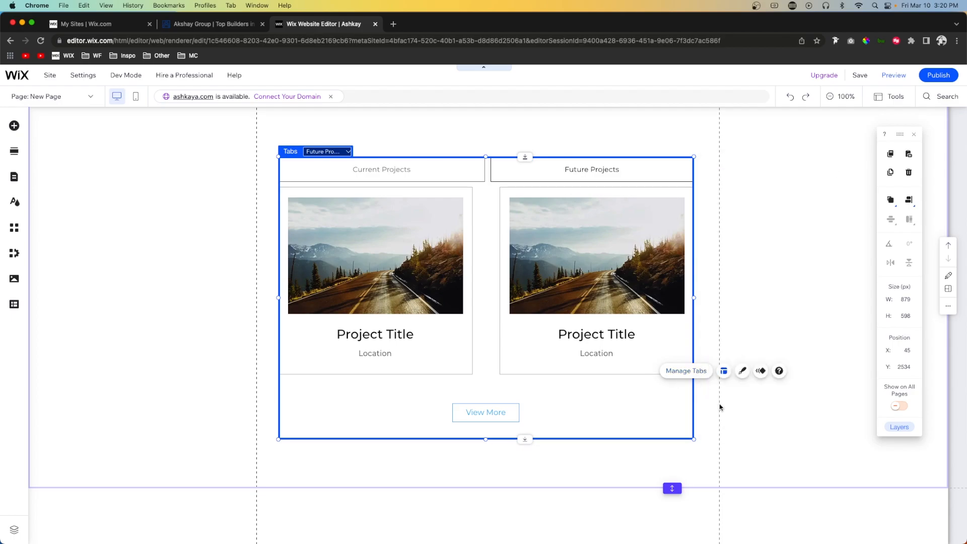
- Switch the Tabs element to the Default layout with the tabs aligned to the centre
left_click(724, 373)
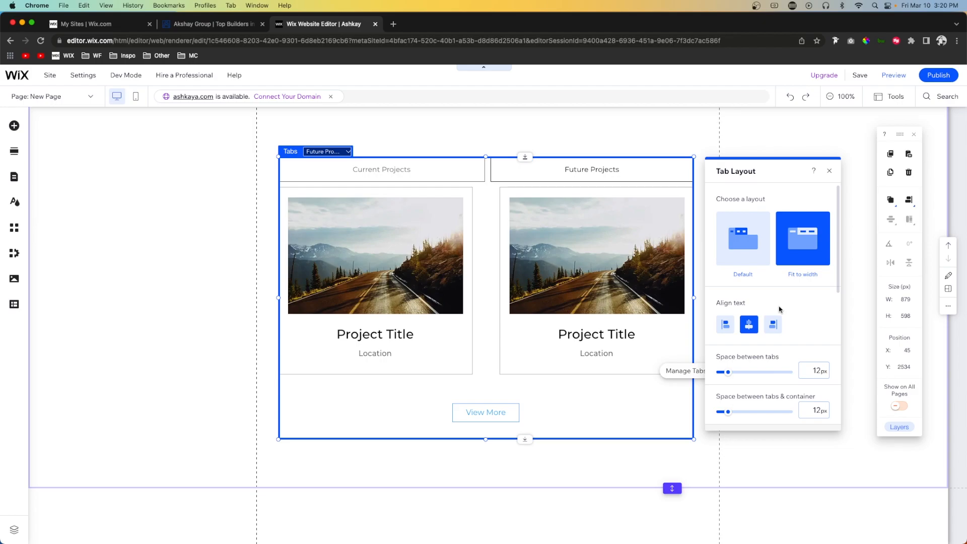
left_click(737, 241)
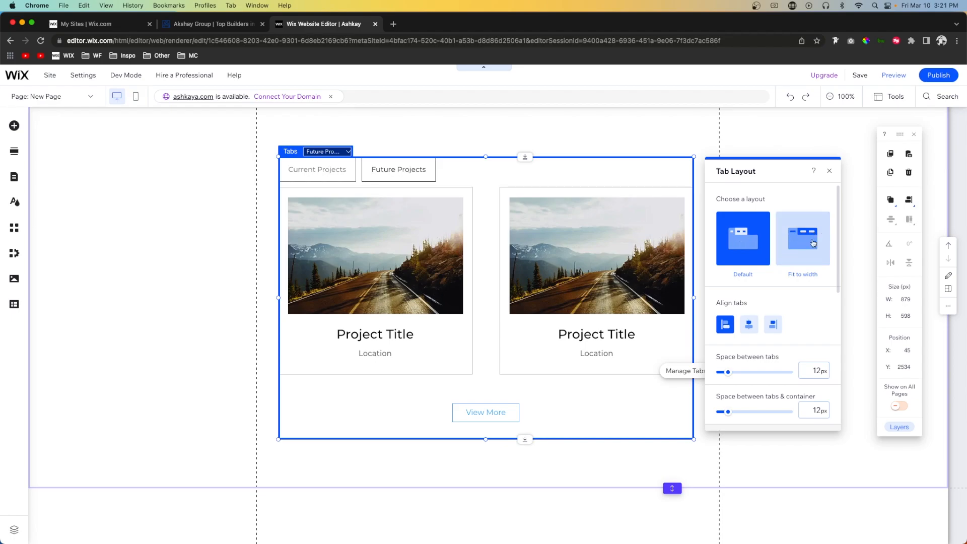
left_click(752, 324)
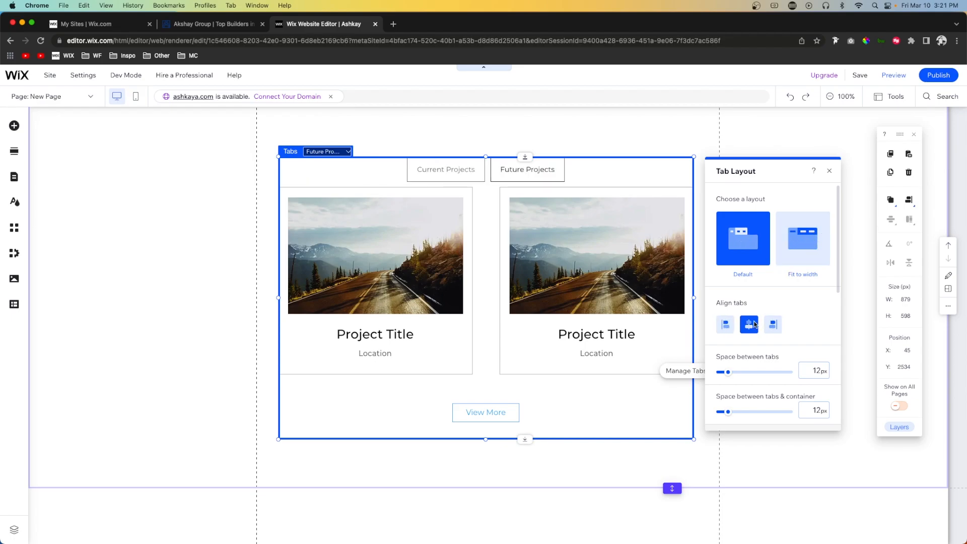
scroll(776, 345, "down", 2)
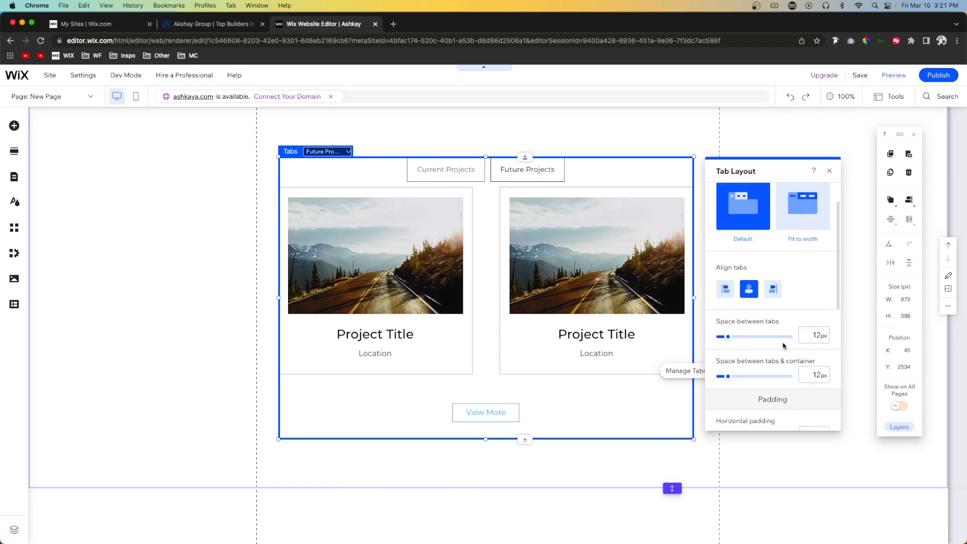
- Set the space between tabs to 19 px and the space between tabs and container to 50 px
left_click_drag(729, 335, 732, 335)
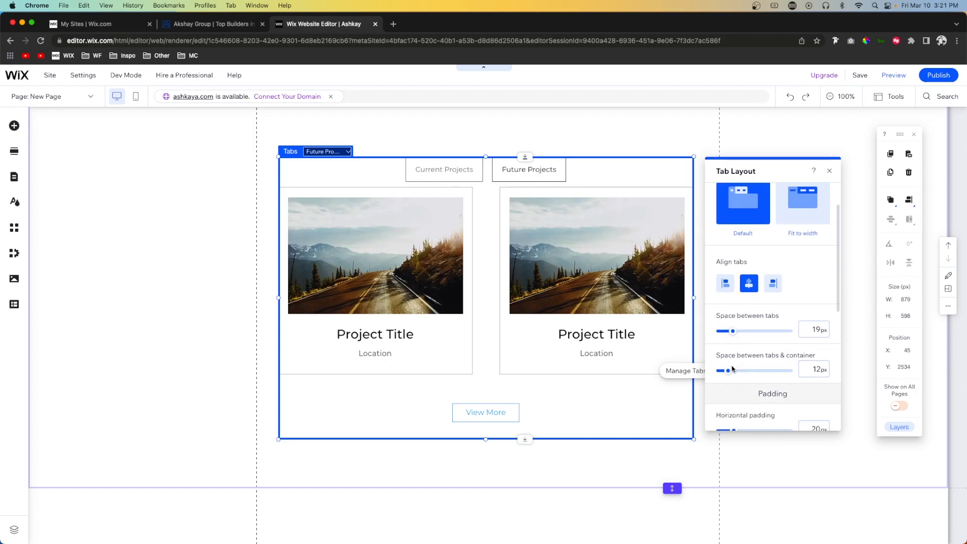
left_click_drag(728, 372, 755, 371)
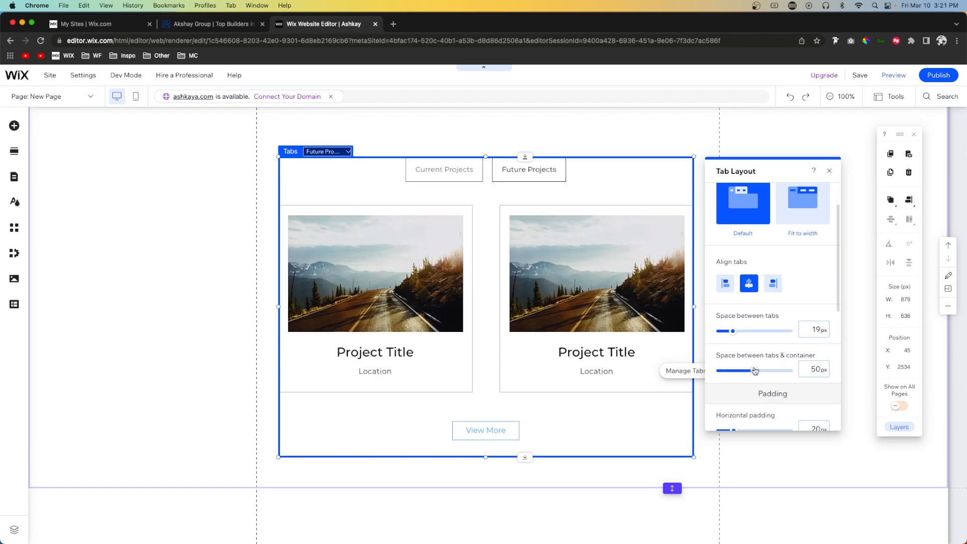
scroll(754, 370, "down", 5)
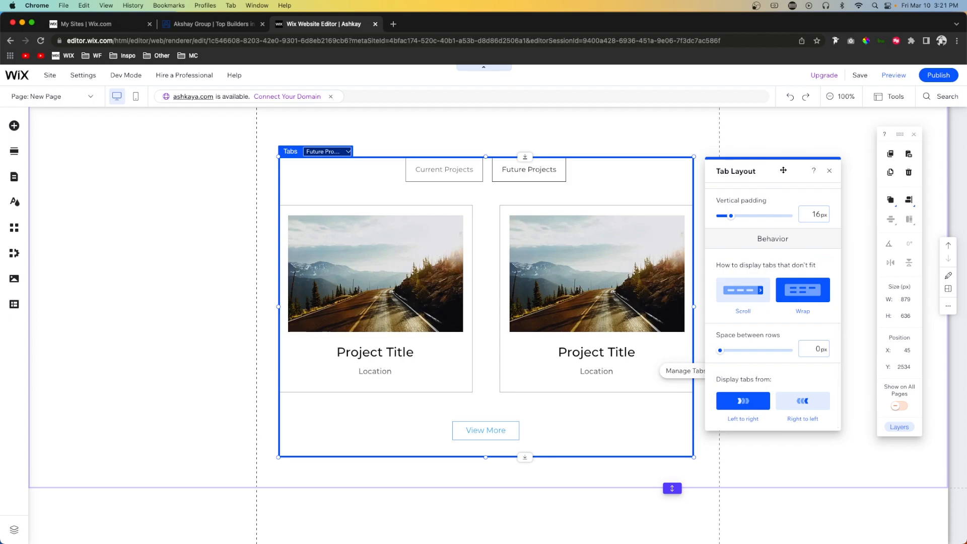
left_click(829, 171)
- Move the Tabs element up to Y 2495 and extend its section to a height of 918 px
scroll(491, 272, "up", 2)
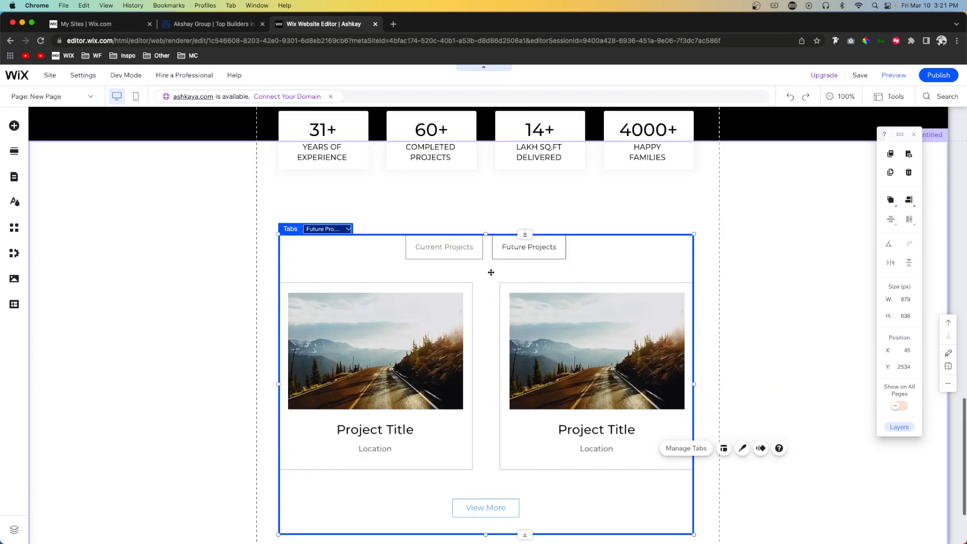
left_click_drag(491, 272, 491, 254)
scroll(611, 252, "down", 3)
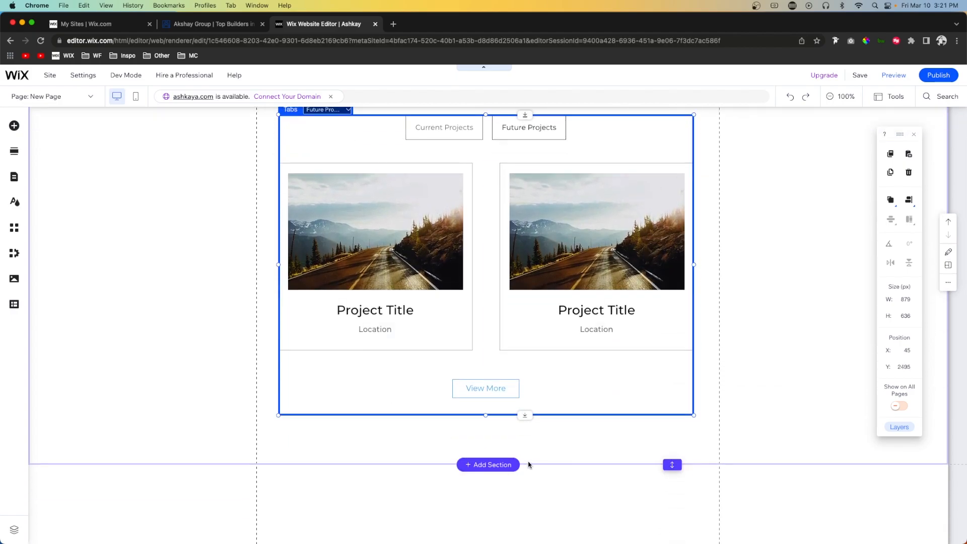
left_click(529, 464)
left_click_drag(671, 464, 674, 471)
scroll(814, 397, "up", 7)
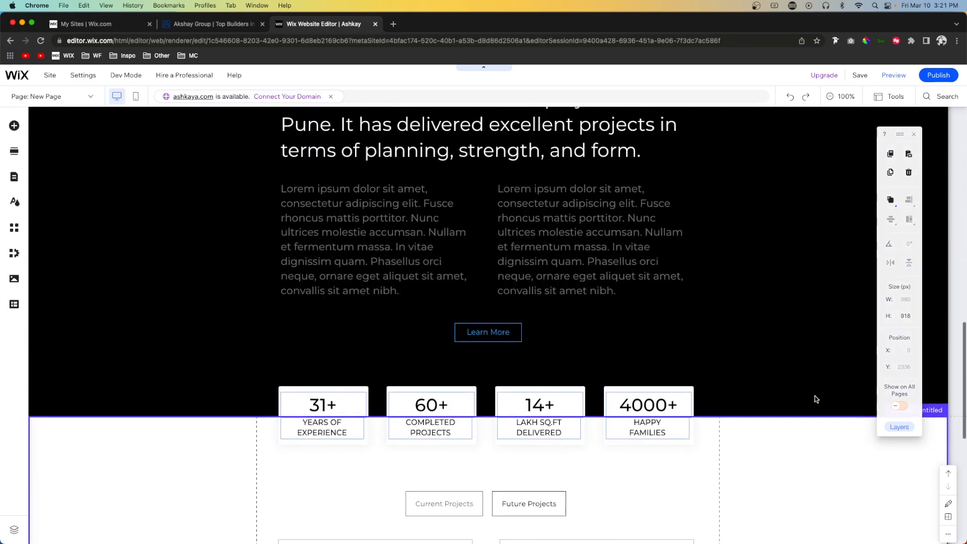
scroll(816, 399, "up", 10)
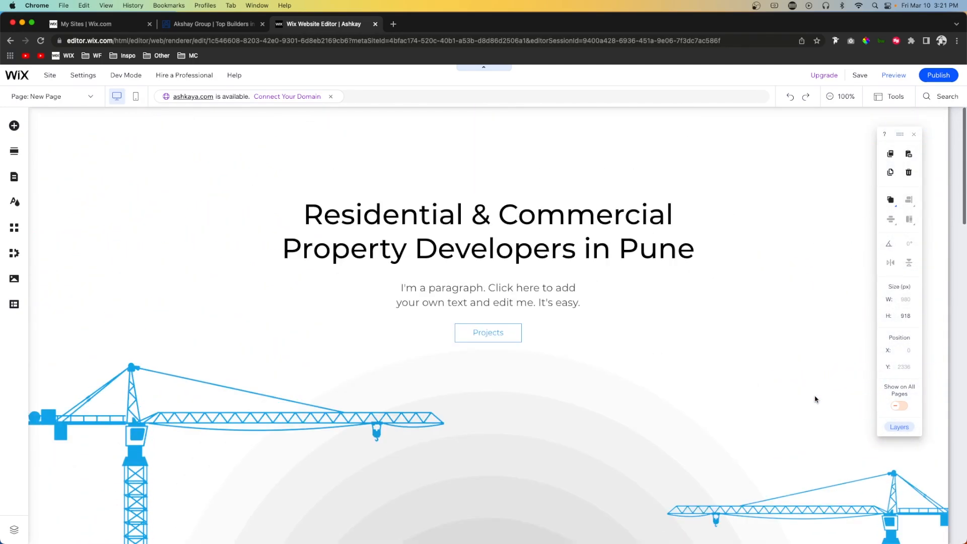
scroll(815, 399, "down", 20)
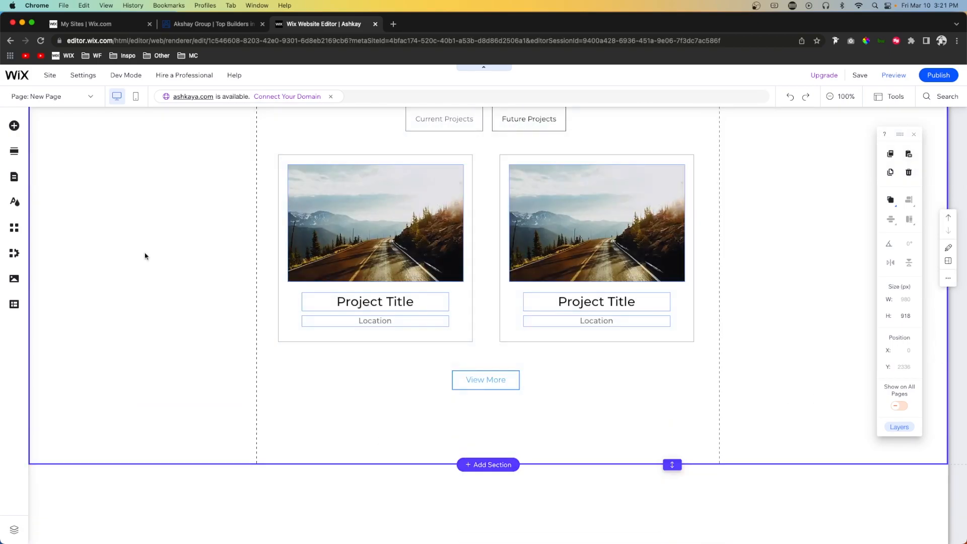
left_click(14, 127)
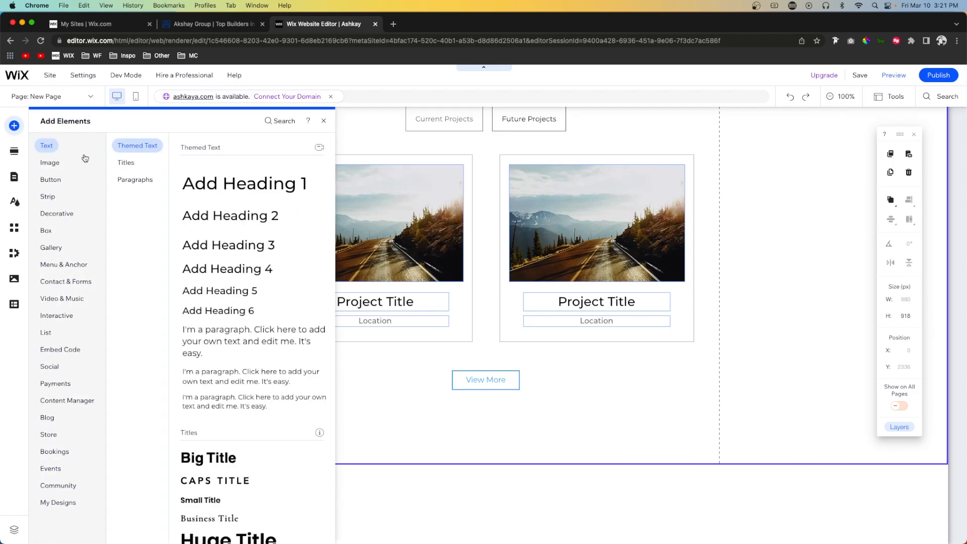
mouse_move(51, 184)
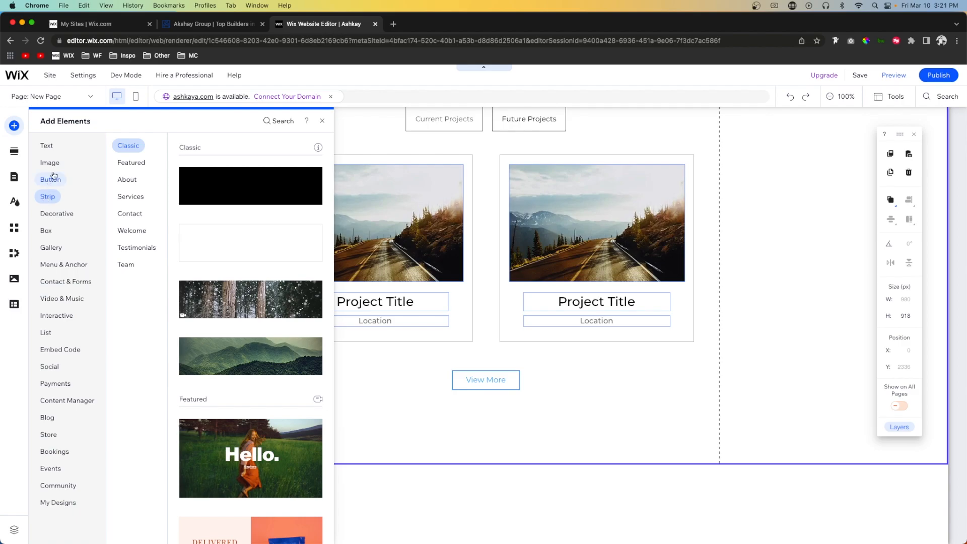
mouse_move(543, 457)
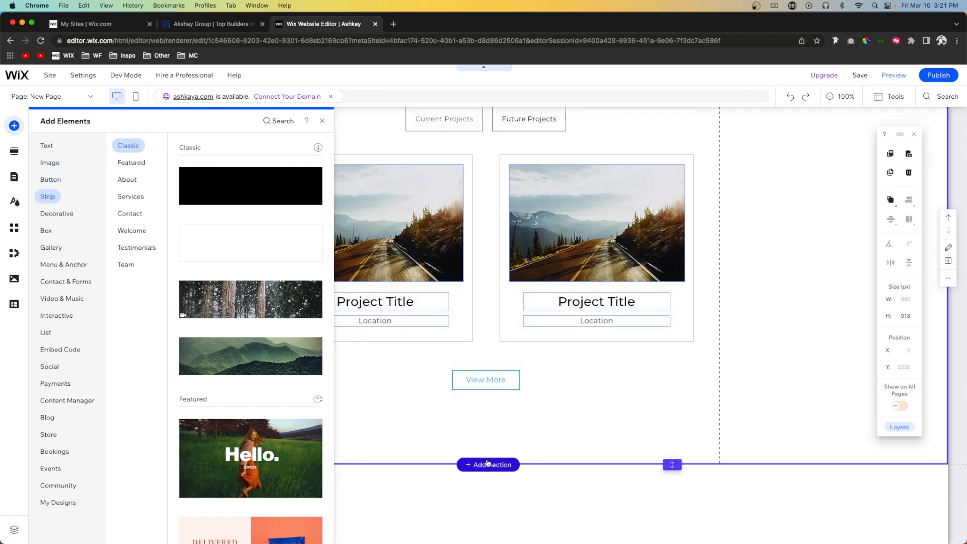
- Add the grey Welcome section below the projects section and set its background to black at 100% opacity
left_click(487, 463)
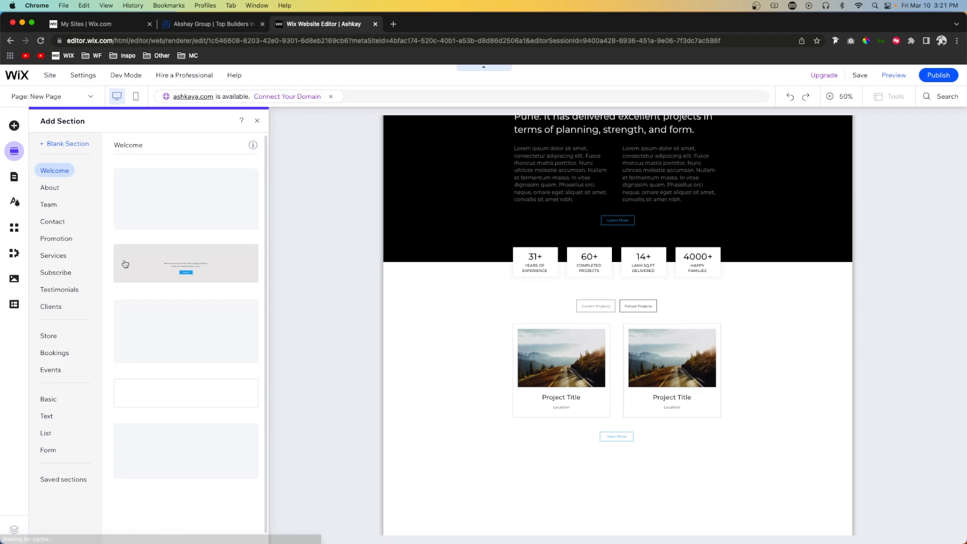
left_click(167, 266)
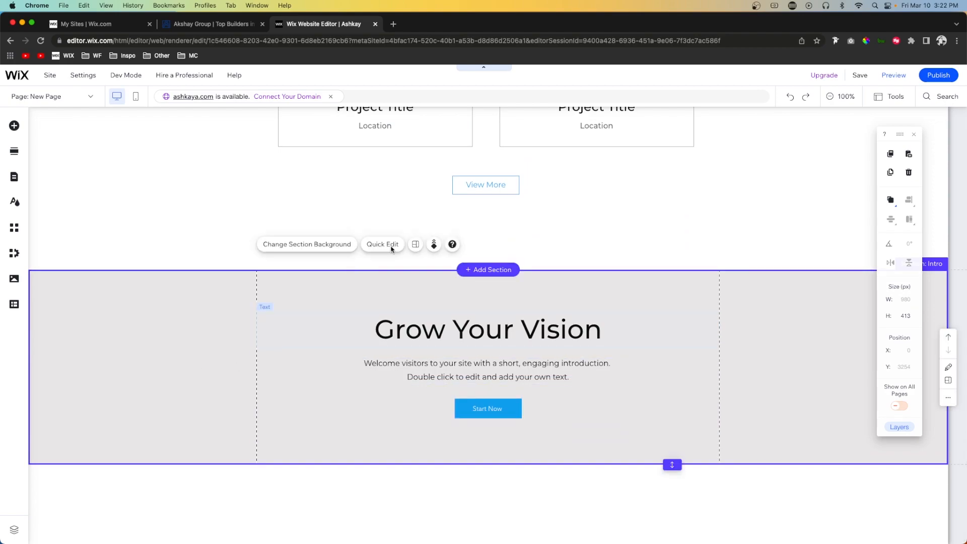
left_click(337, 247)
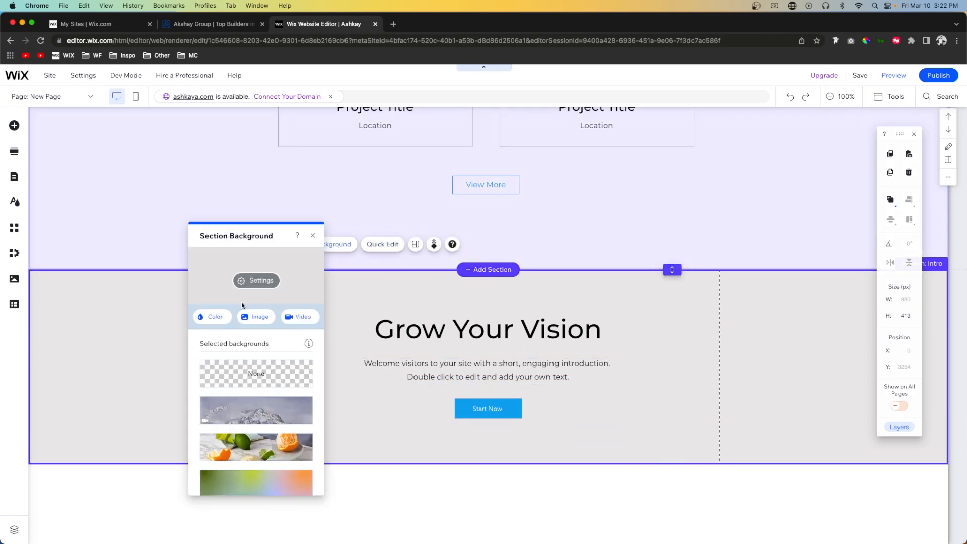
left_click(261, 281)
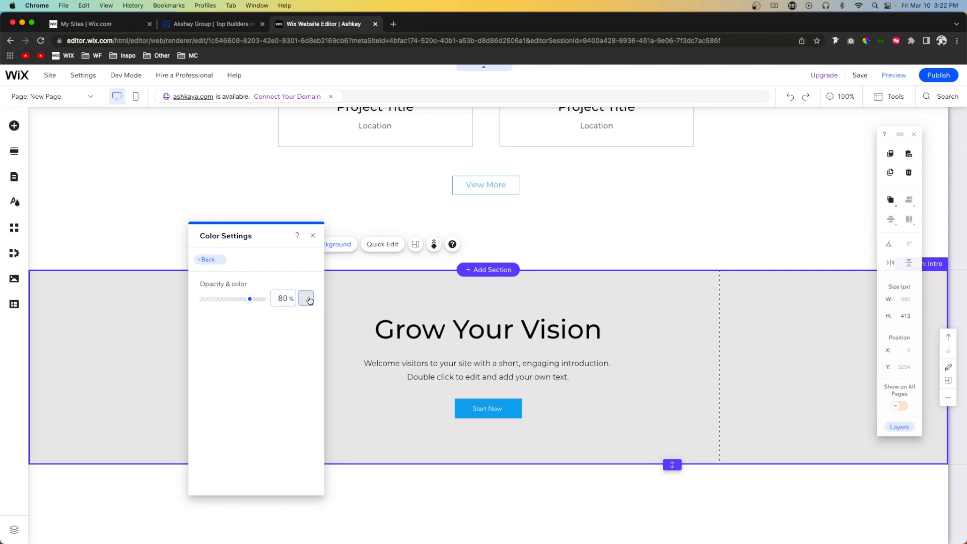
left_click(307, 298)
left_click(402, 376)
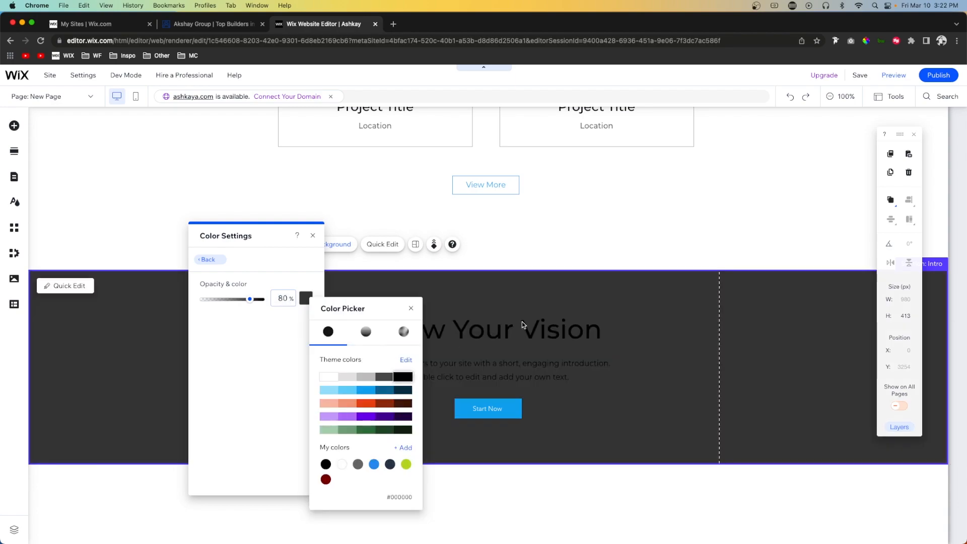
left_click_drag(250, 299, 284, 307)
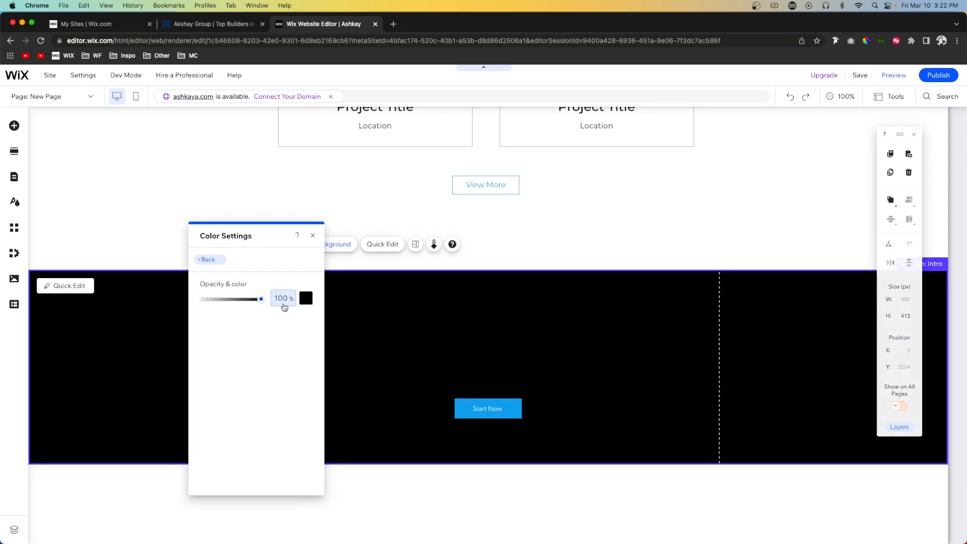
- Set the "Grow Your Vision" heading's text colour to white (#FFFFFF)
left_click(431, 314)
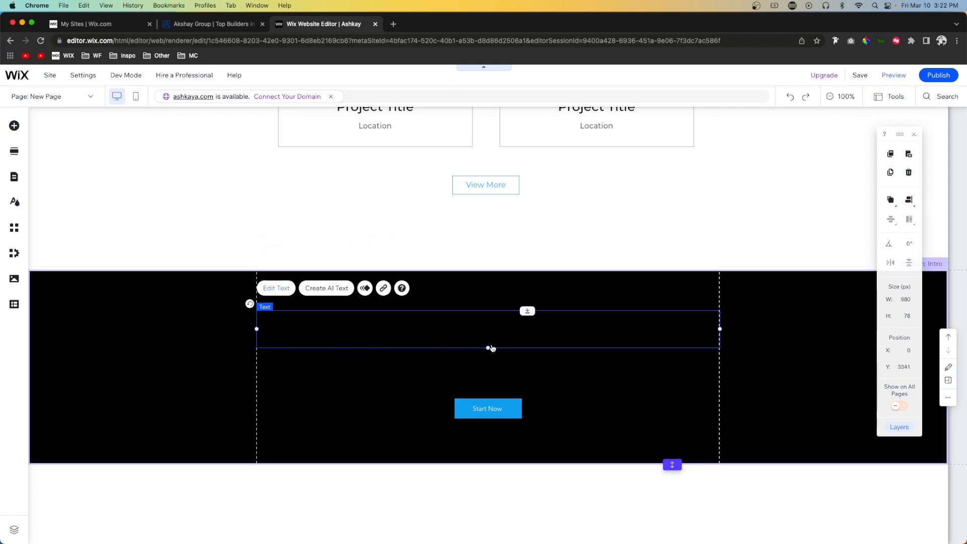
double_click(491, 347)
left_click(807, 288)
left_click(747, 209)
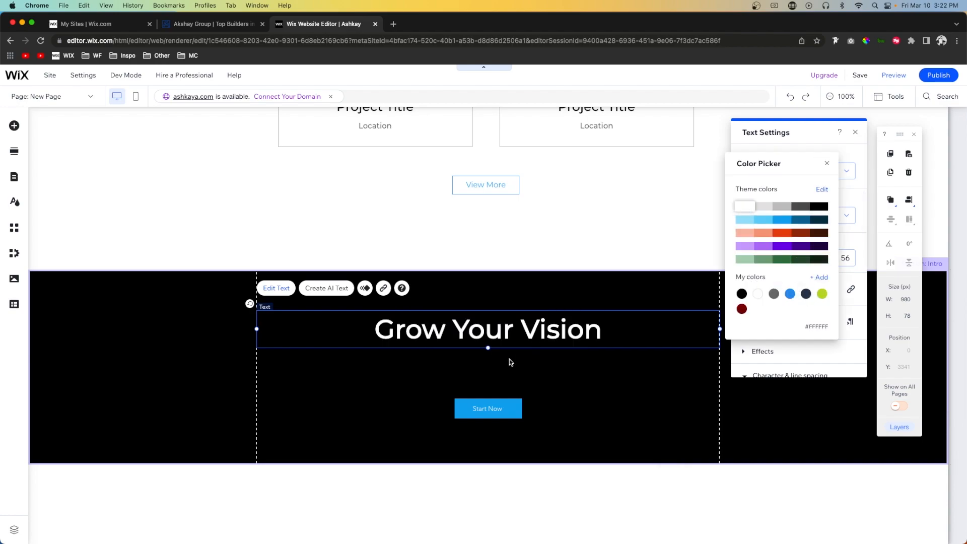
- Set the paragraph below the "Grow Your Vision" heading to the saved grey #787878
left_click(469, 371)
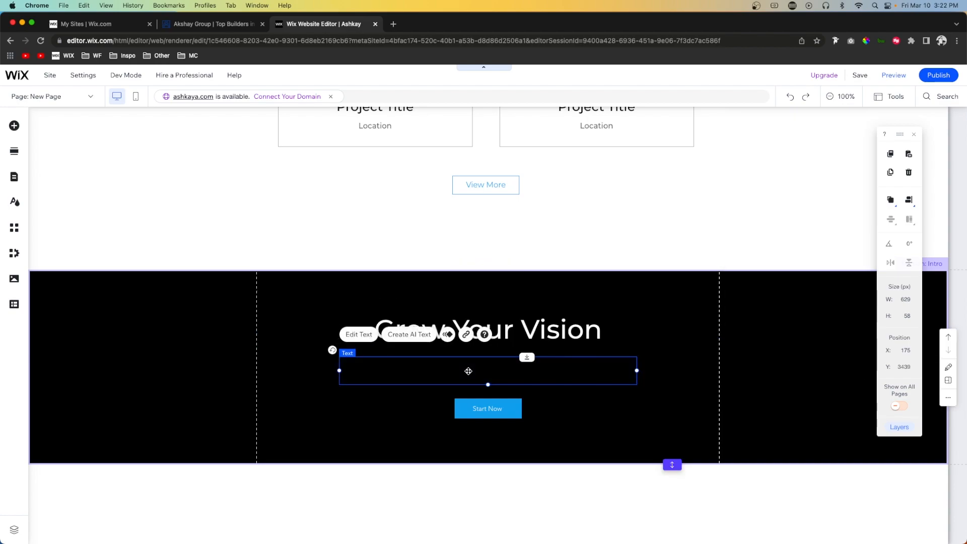
double_click(468, 371)
left_click(744, 296)
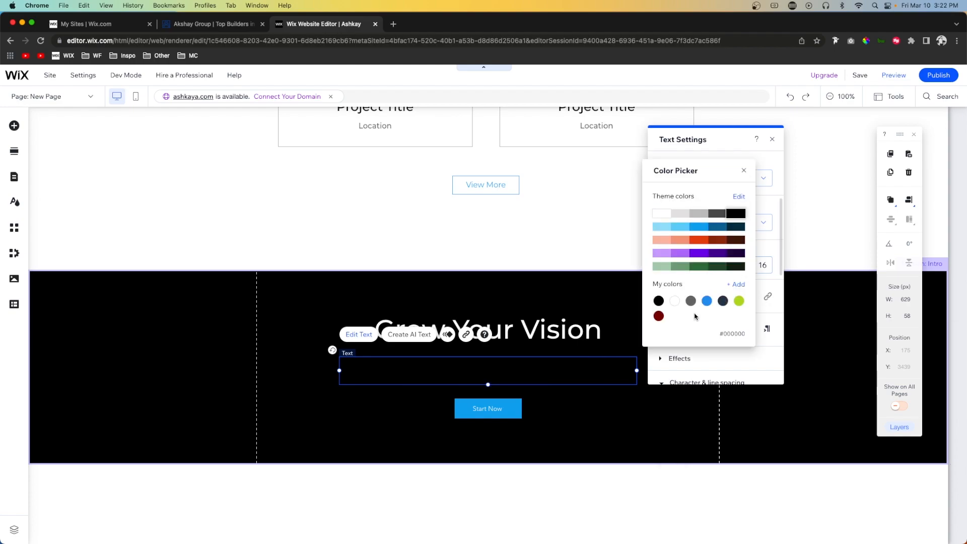
left_click(691, 302)
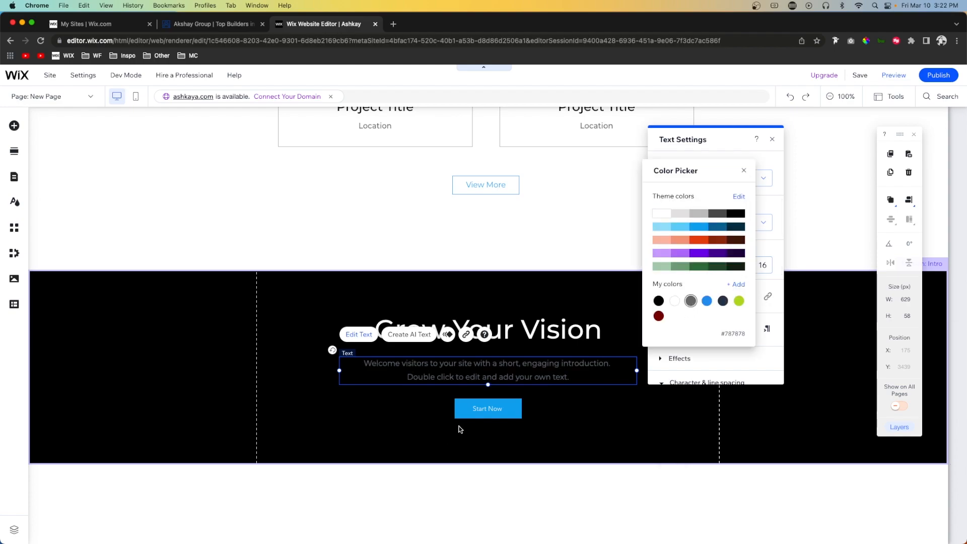
- Make the Start Now button's regular-state background fill fully transparent
left_click(472, 415)
left_click(472, 415)
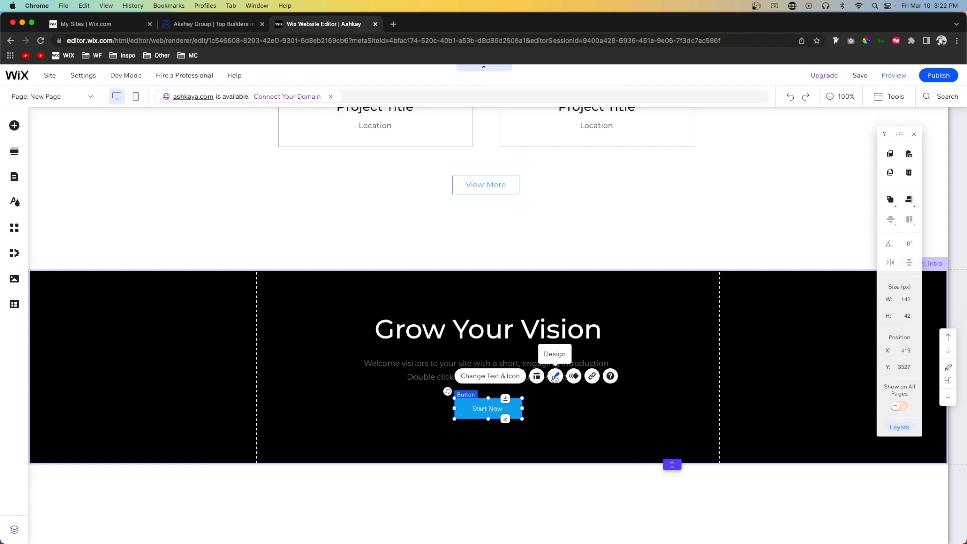
left_click(554, 377)
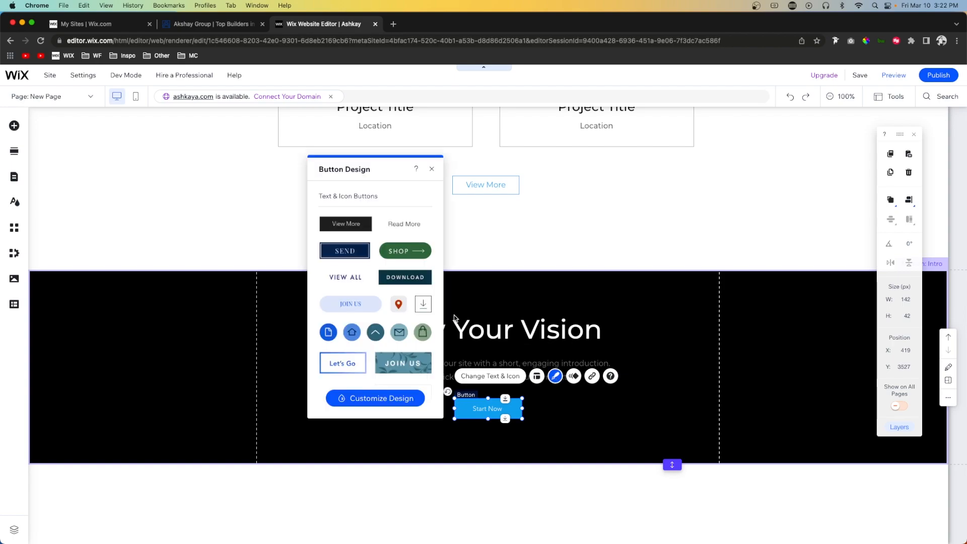
left_click(362, 398)
left_click(344, 222)
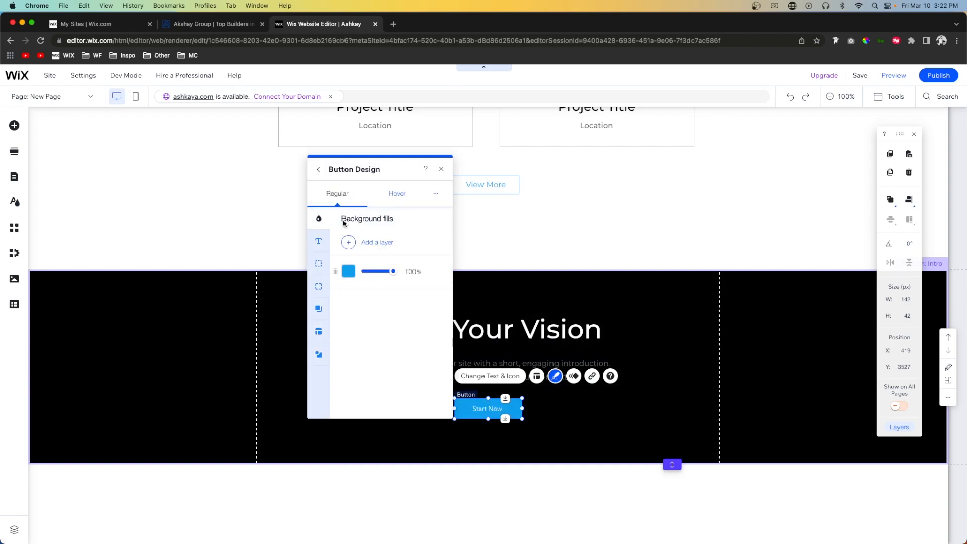
left_click(436, 271)
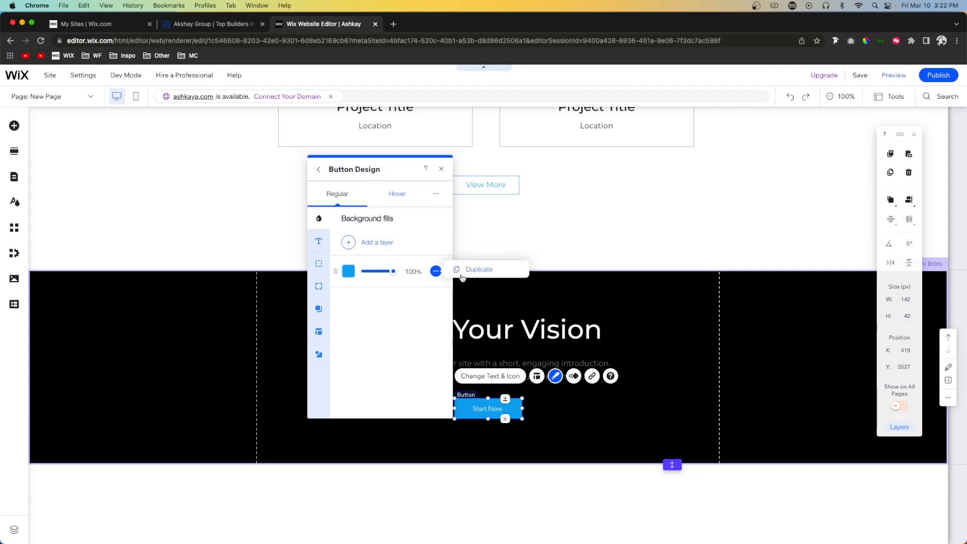
left_click(349, 275)
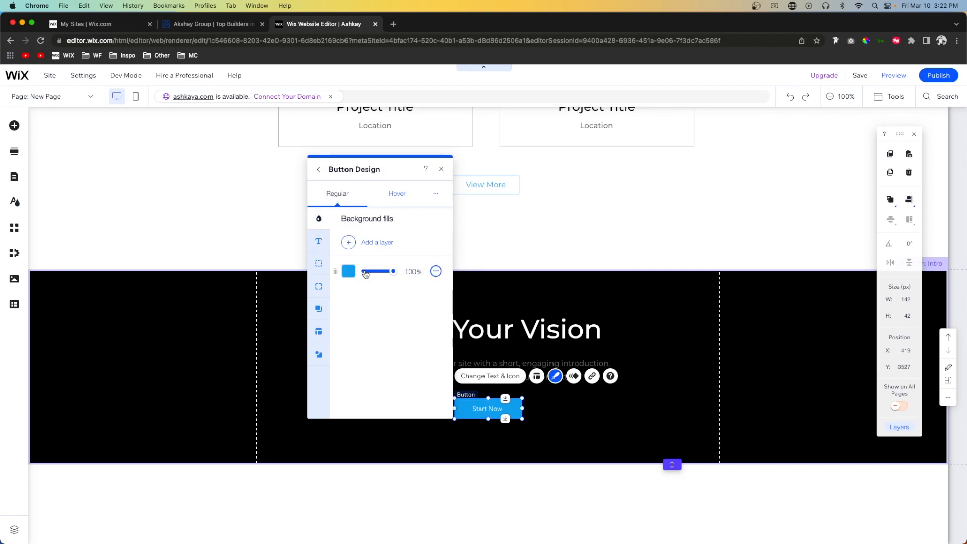
left_click_drag(365, 273, 360, 273)
- Set the Start Now button's text to blue Montserrat Regular and give the button a 1 px blue border on all sides
left_click(318, 241)
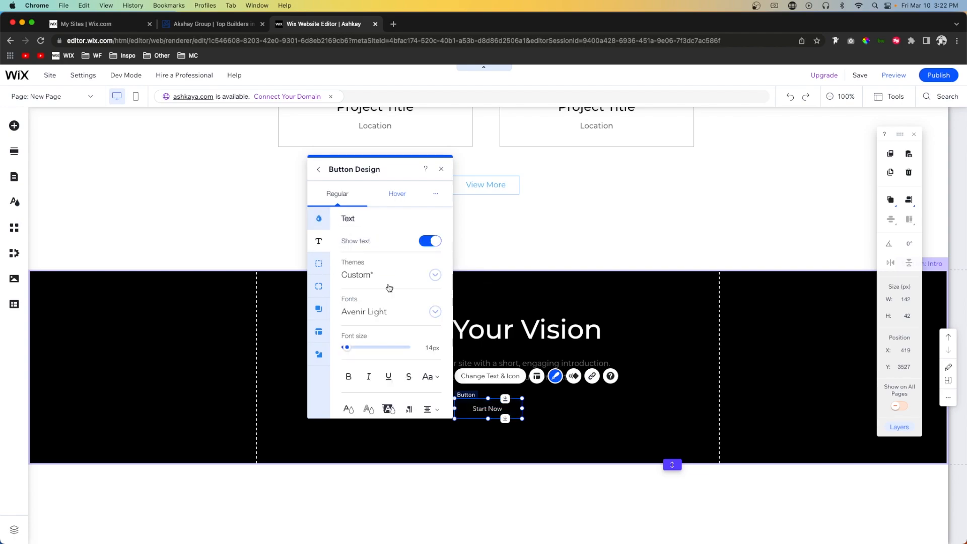
left_click(384, 312)
scroll(385, 314, "down", 10)
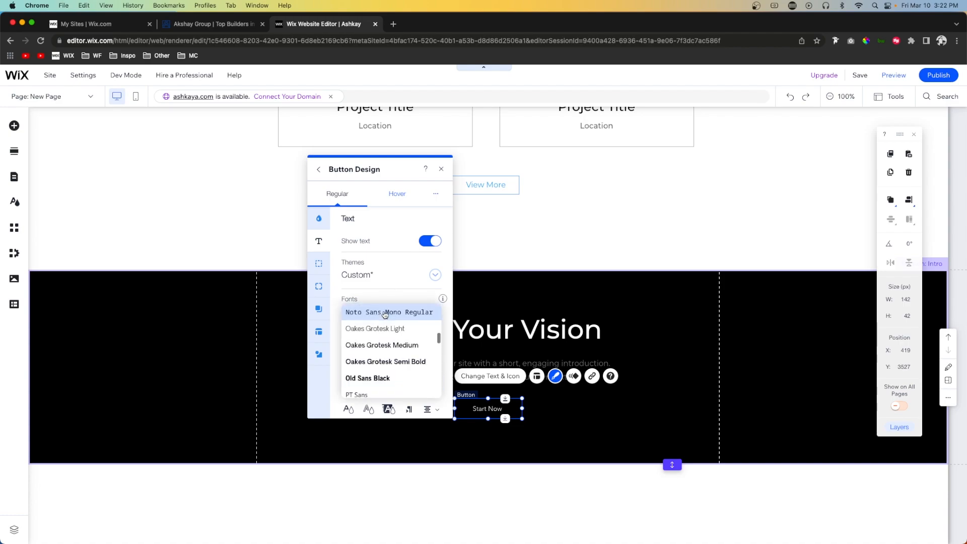
scroll(385, 322, "up", 4)
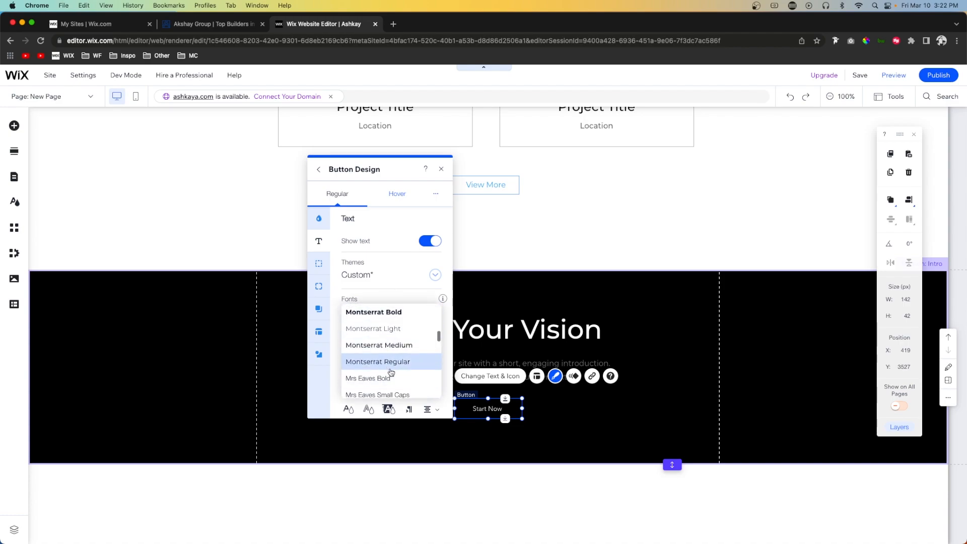
left_click(392, 362)
scroll(388, 375, "down", 2)
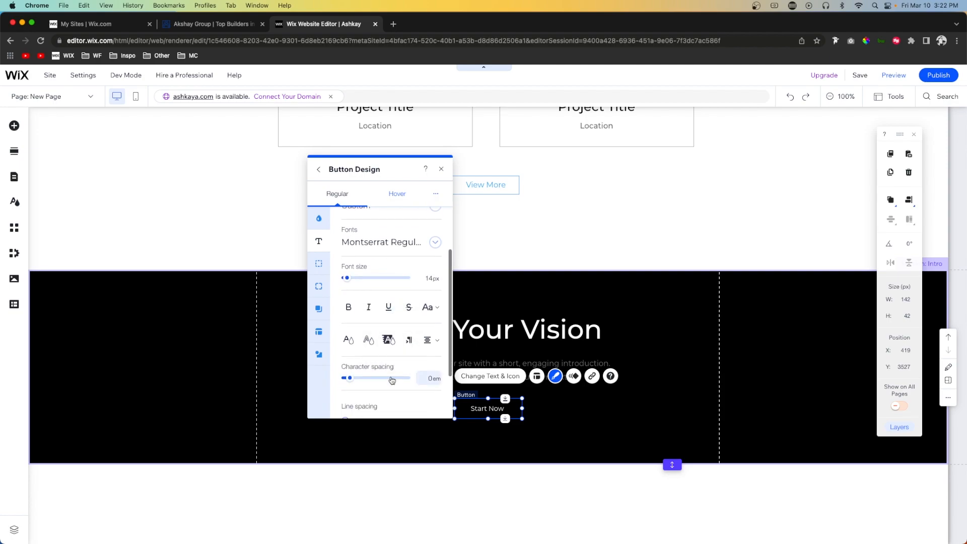
left_click(347, 344)
left_click(540, 377)
left_click(319, 263)
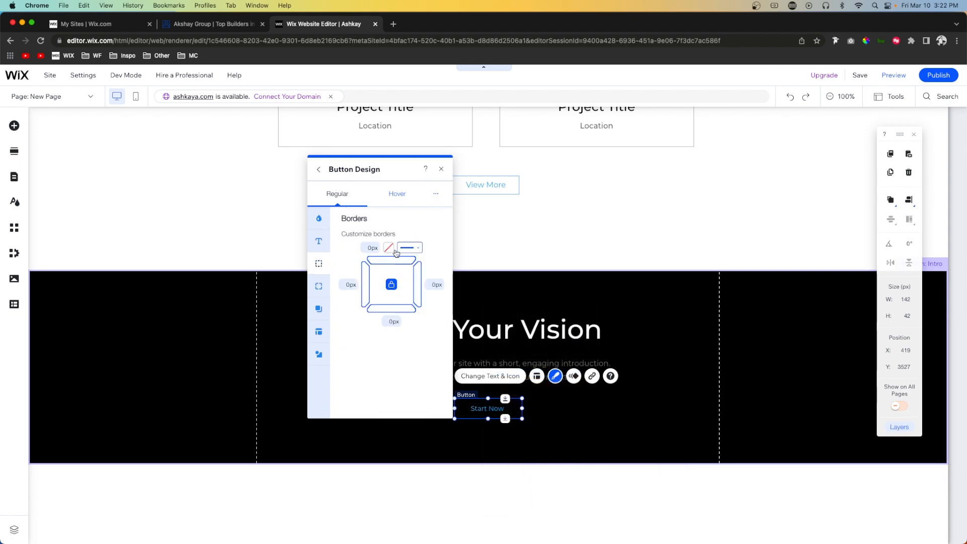
left_click(388, 249)
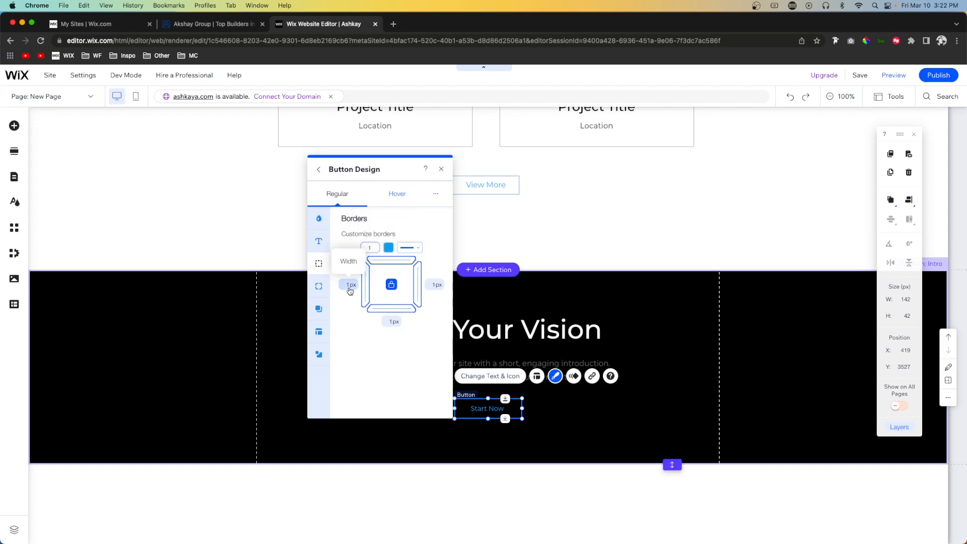
- Set the Start Now button's hover-state background fill to the theme's main blue
left_click(396, 199)
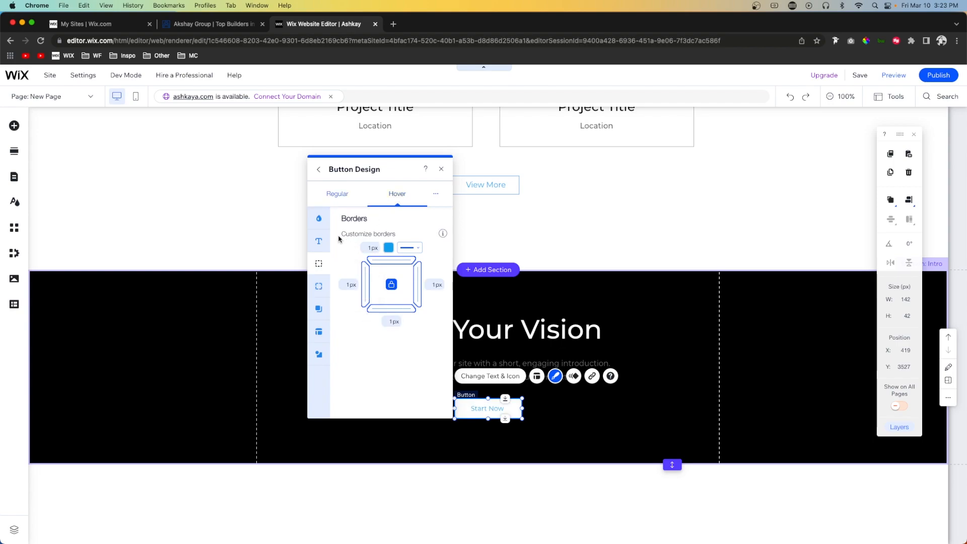
left_click(319, 219)
left_click(347, 273)
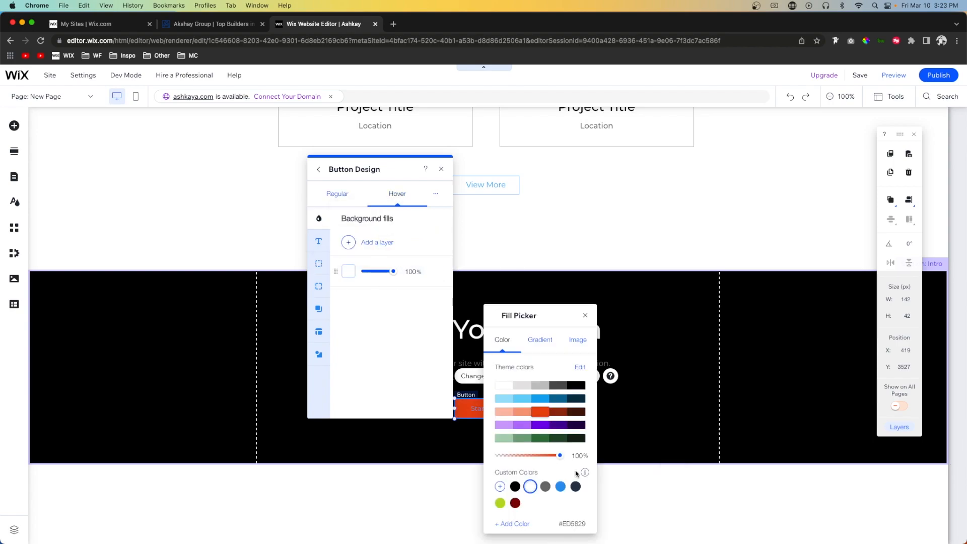
left_click(540, 399)
- Set the Start Now button's hover-state text colour to white and close its design settings
left_click(319, 241)
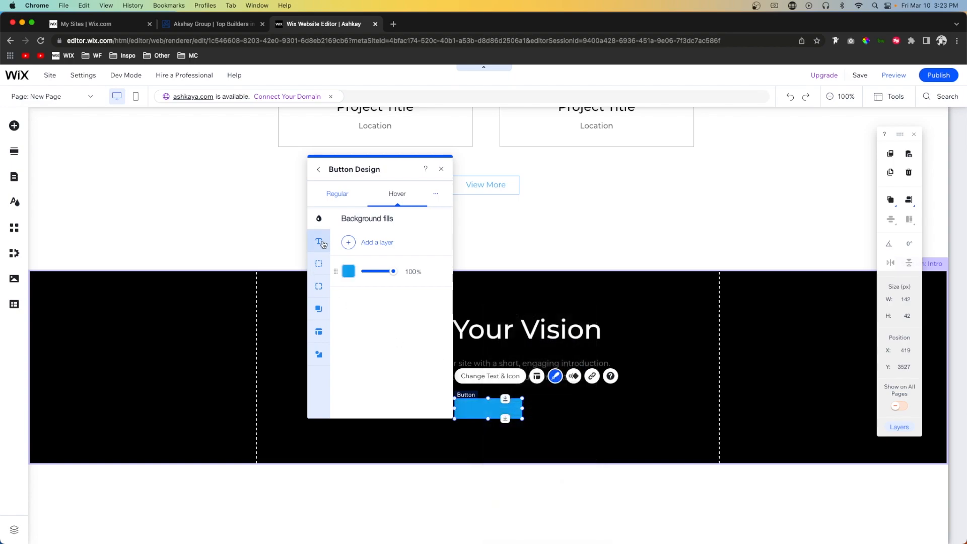
left_click(319, 241)
left_click(348, 410)
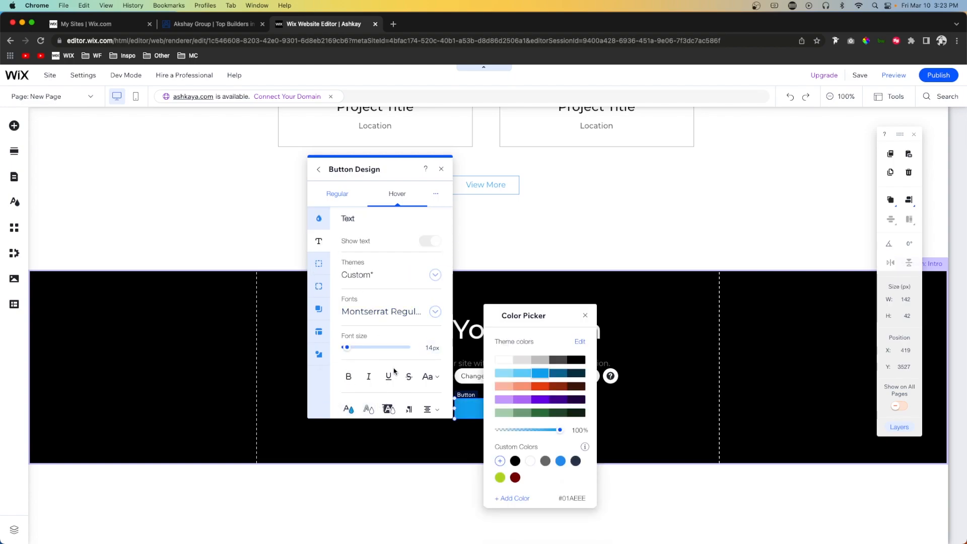
left_click(504, 360)
left_click(762, 362)
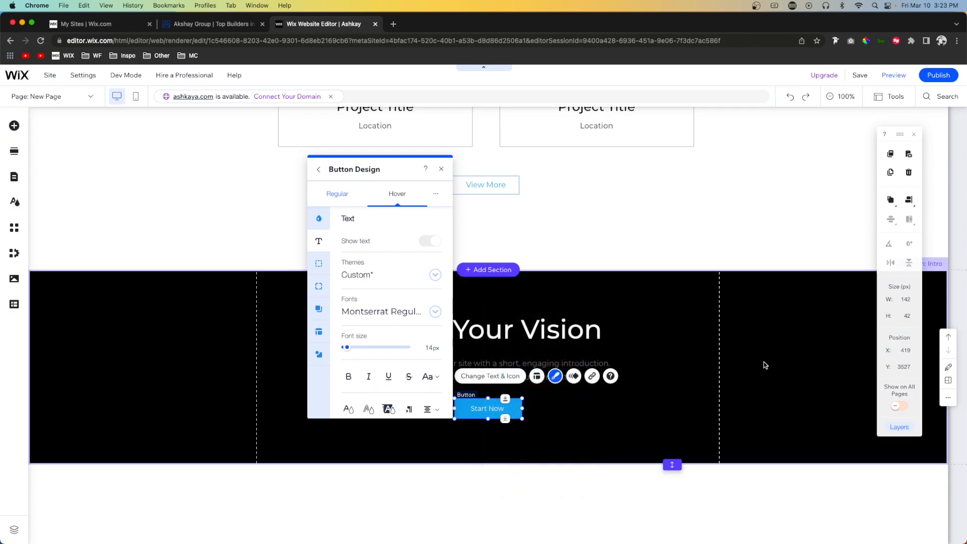
- Preview the site and review the homepage from the hero section down to the "Grow Your Vision" section
scroll(763, 362, "up", 20)
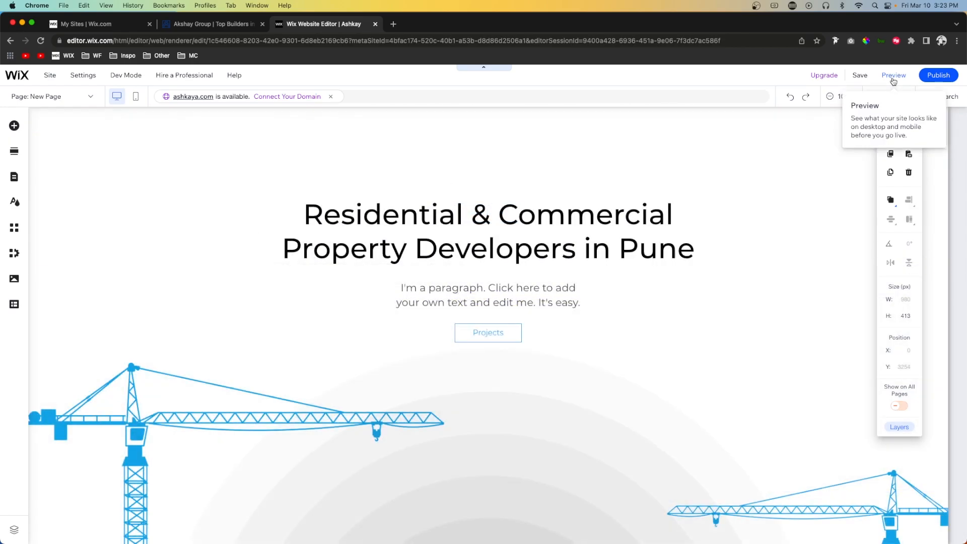
left_click(892, 75)
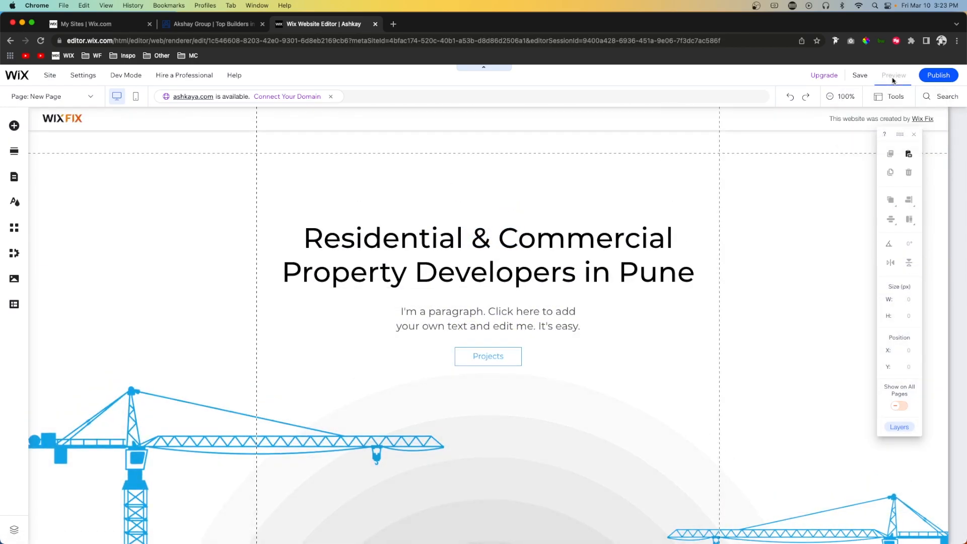
scroll(840, 290, "down", 5)
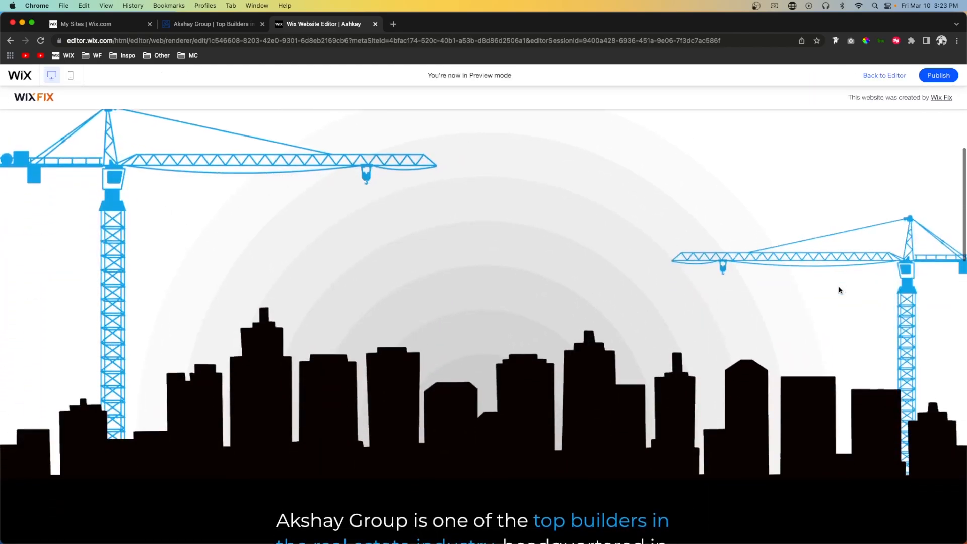
scroll(839, 290, "down", 10)
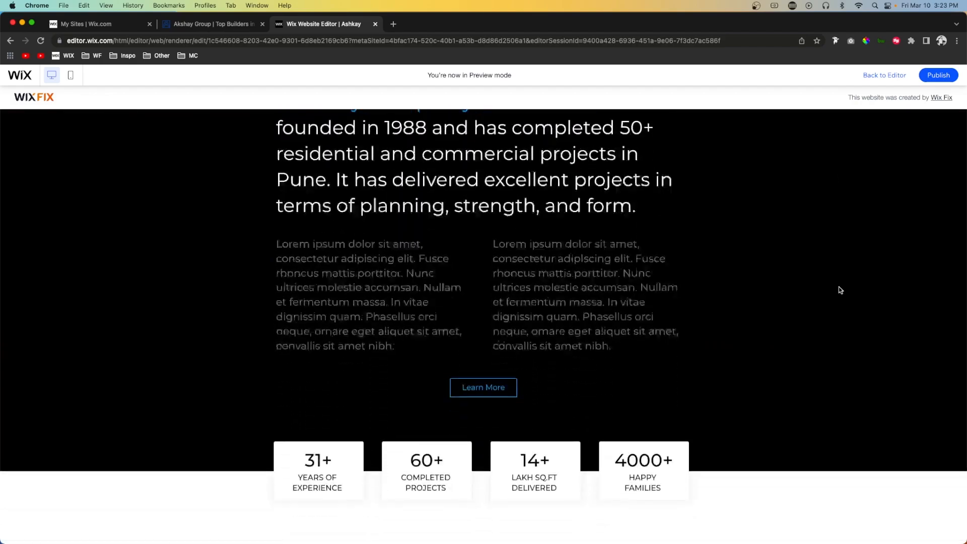
scroll(840, 290, "down", 10)
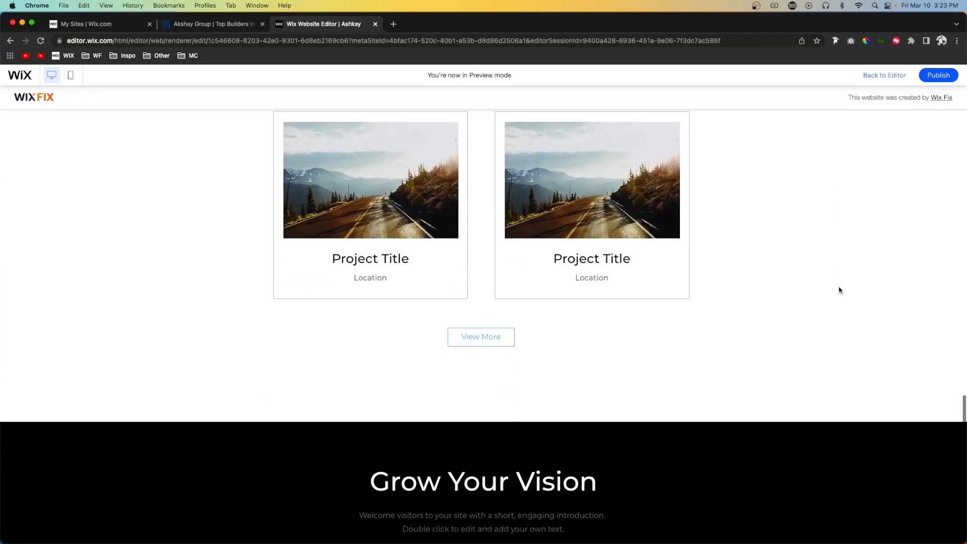
scroll(840, 290, "down", 5)
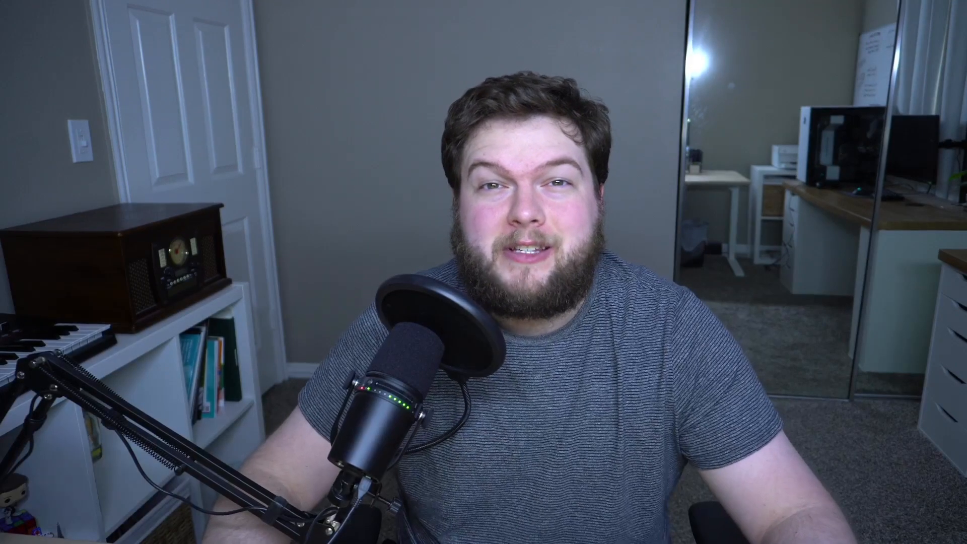